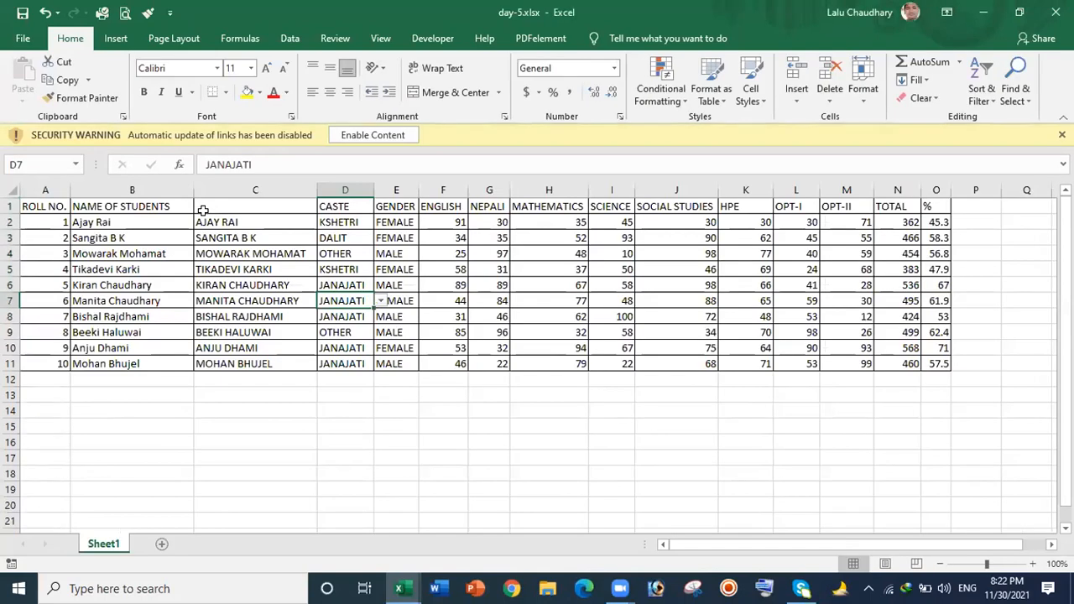
Enable the workbook's blocked content and delete column C with the uppercase copy of the student names.
{"action": "left_click", "coordinate": [350, 133]}
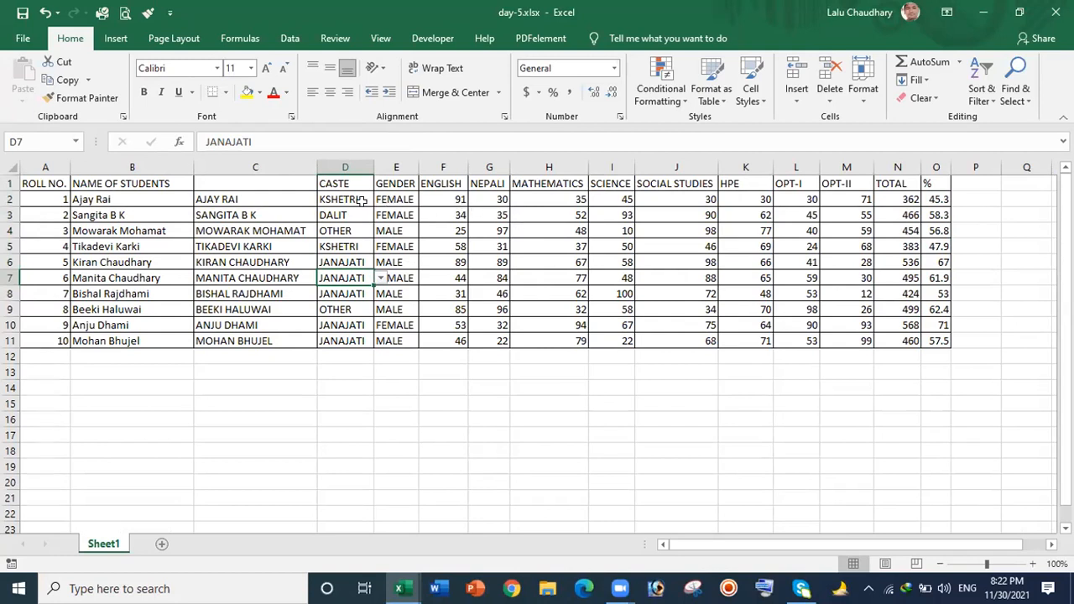
{"action": "left_click", "coordinate": [237, 160]}
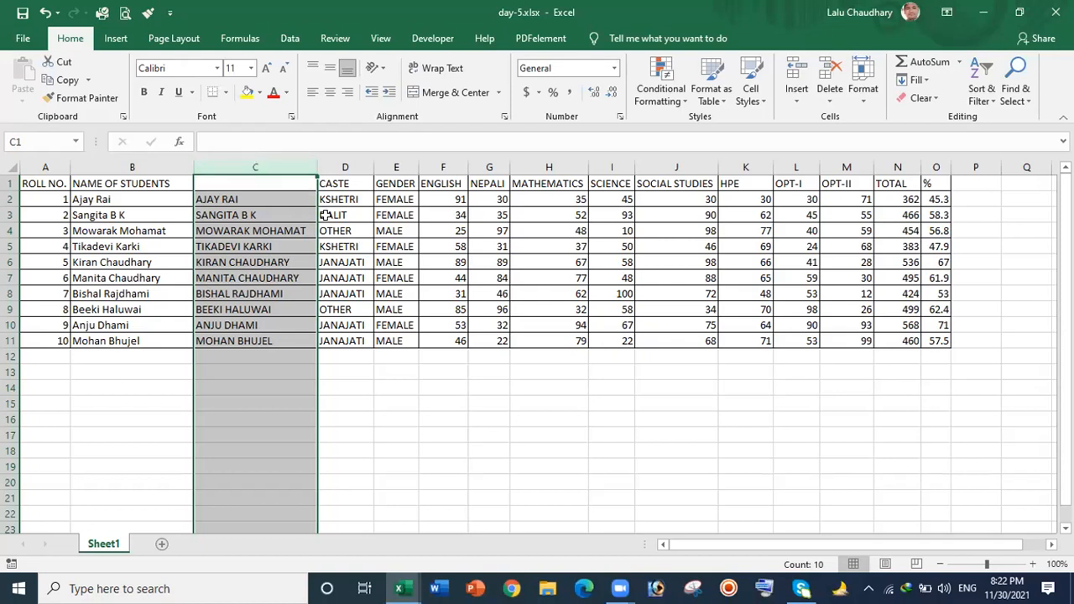
{"action": "right_click", "coordinate": [258, 162]}
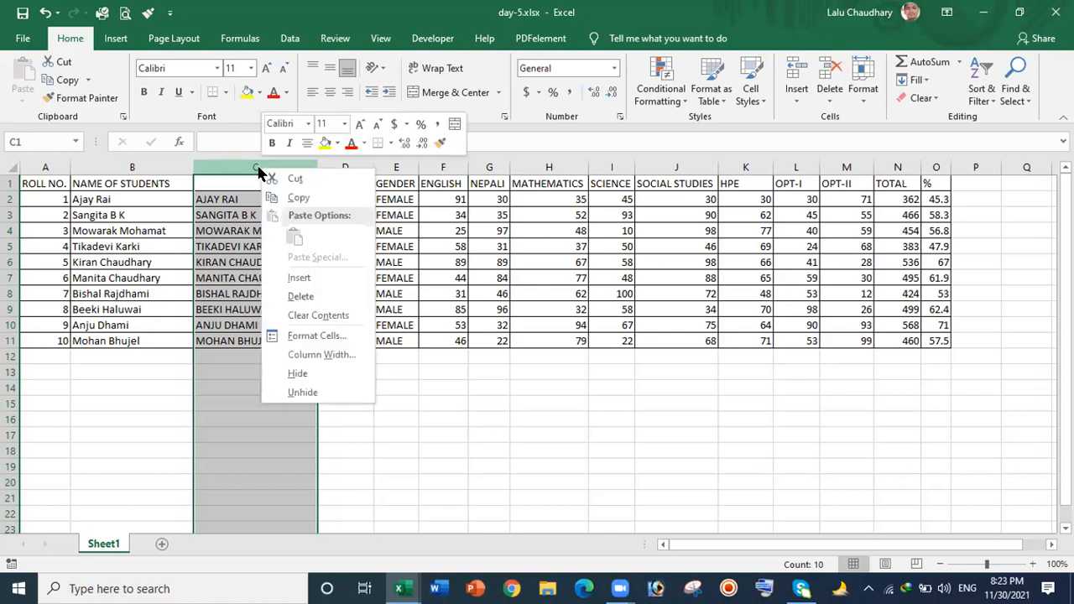
{"action": "left_click", "coordinate": [295, 297]}
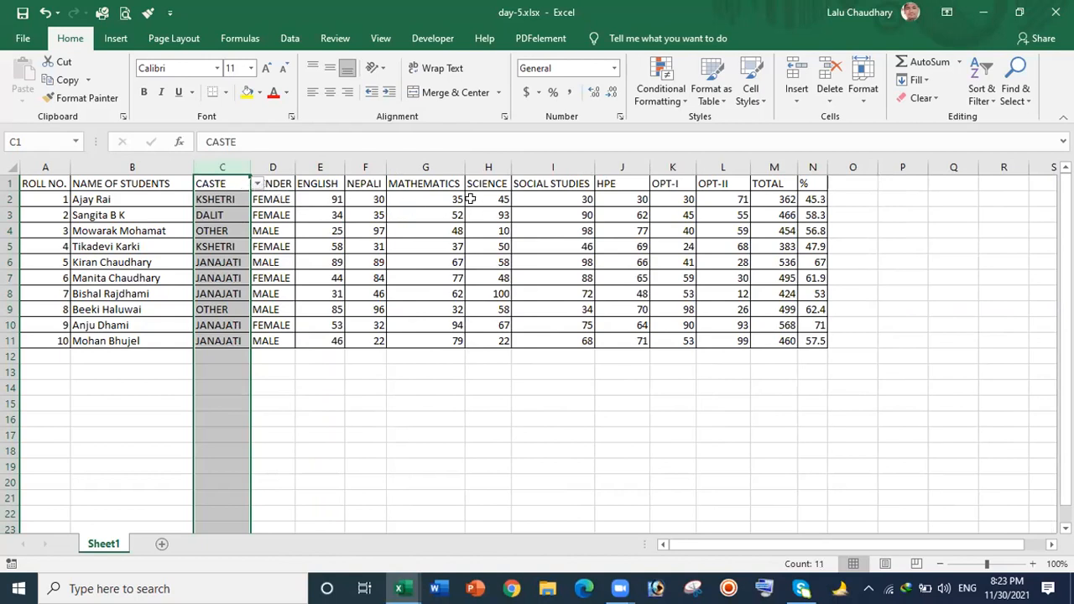
{"action": "left_click_drag", "start_coordinate": [320, 194], "coordinate": [759, 339]}
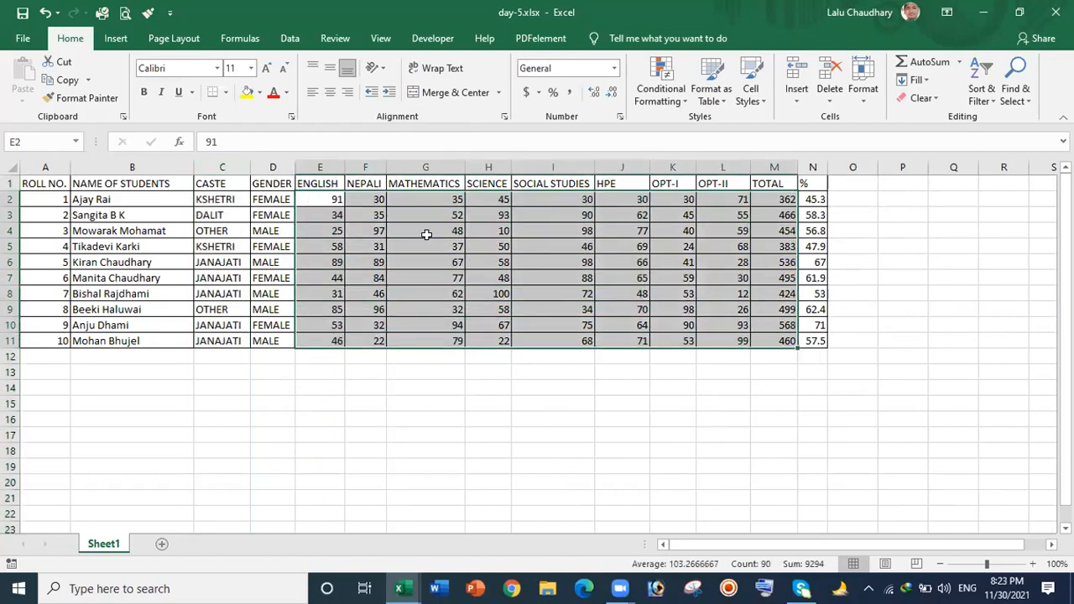
{"action": "left_click", "coordinate": [651, 368]}
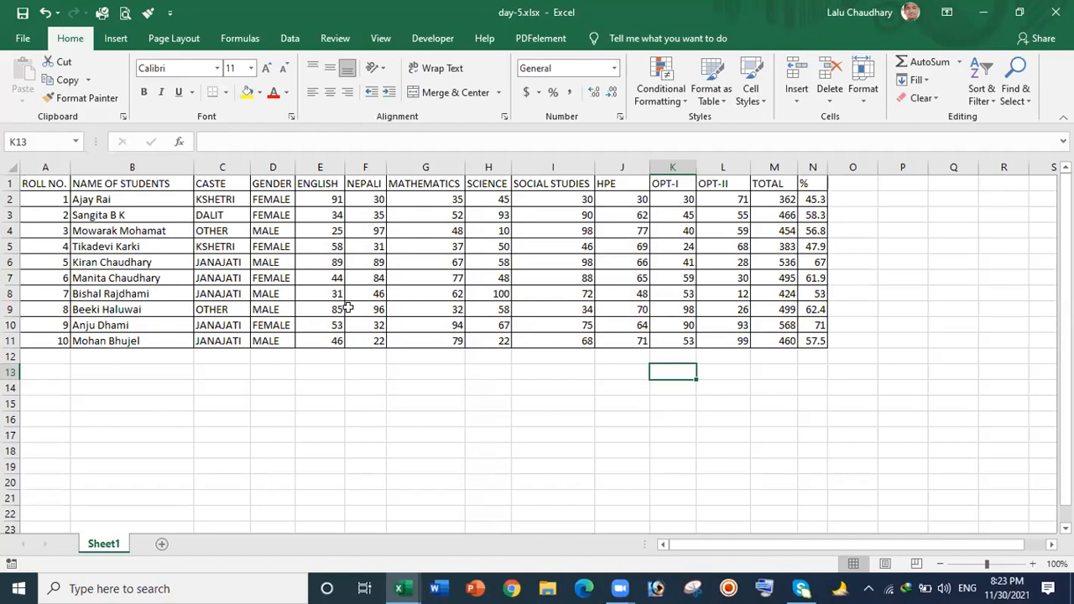
{"action": "left_click", "coordinate": [319, 197]}
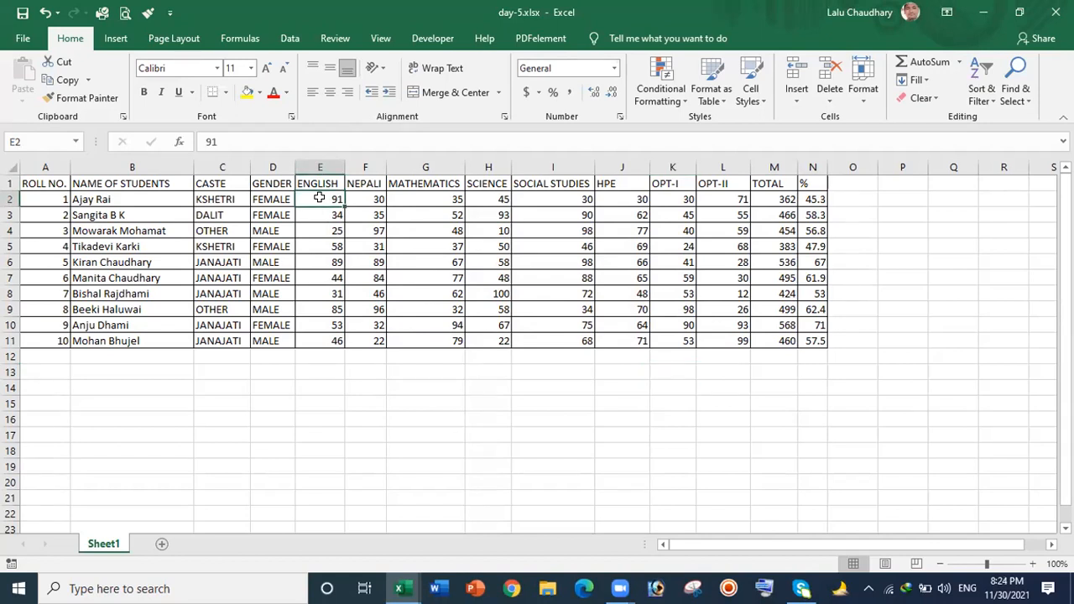
{"action": "left_click", "coordinate": [272, 182]}
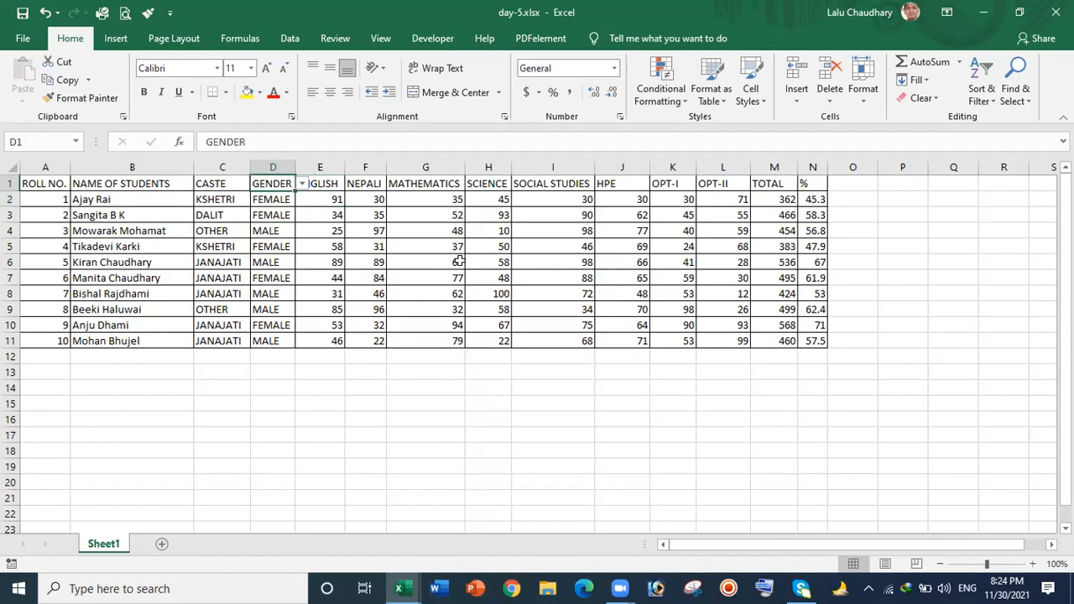
{"action": "left_click", "coordinate": [115, 325]}
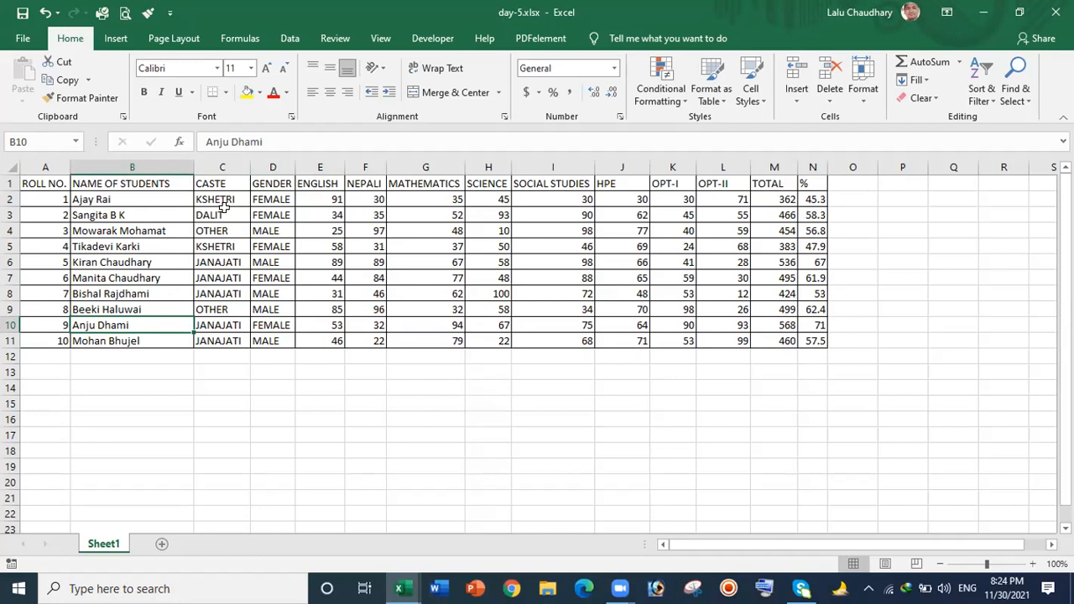
{"action": "left_click", "coordinate": [323, 198]}
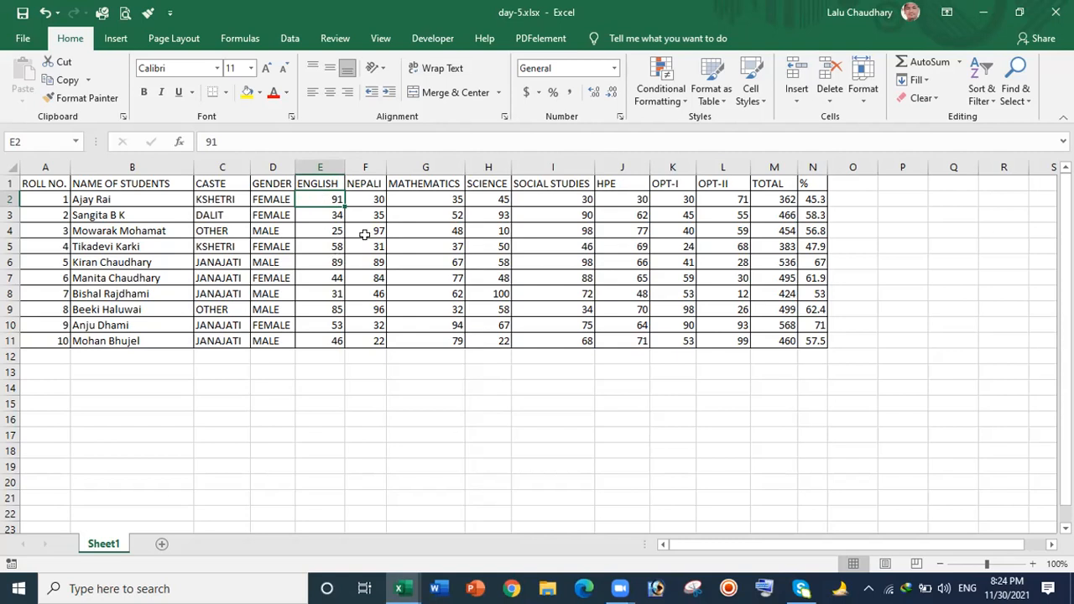
{"action": "left_click", "coordinate": [369, 201]}
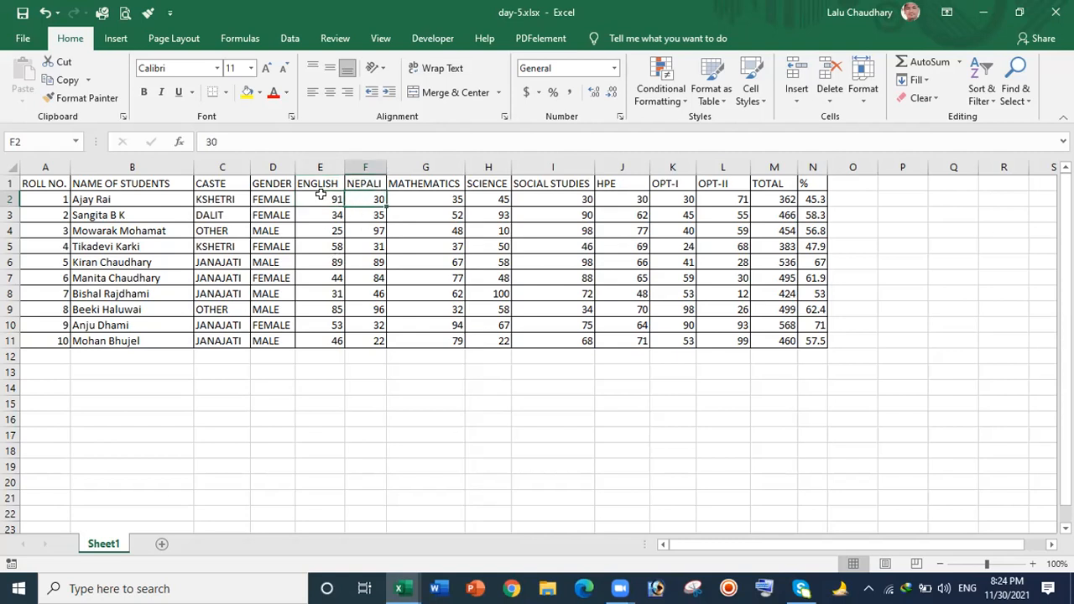
Format the marks in E2:K3 as bold, size 16, with a yellow fill.
{"action": "left_click", "coordinate": [320, 195]}
{"action": "left_click_drag", "start_coordinate": [321, 194], "coordinate": [661, 216]}
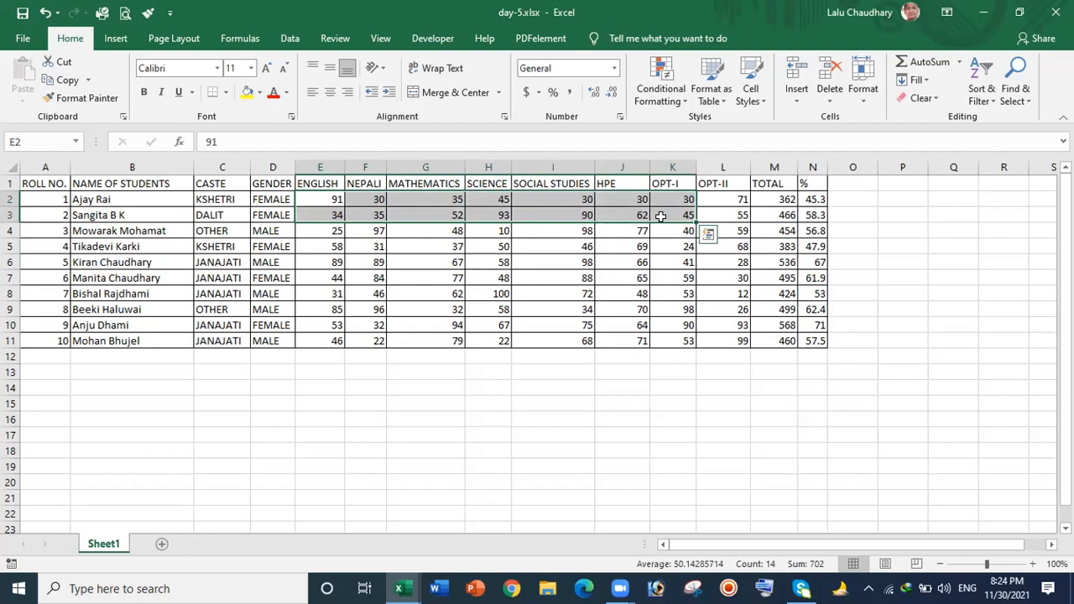
{"action": "left_click", "coordinate": [144, 88]}
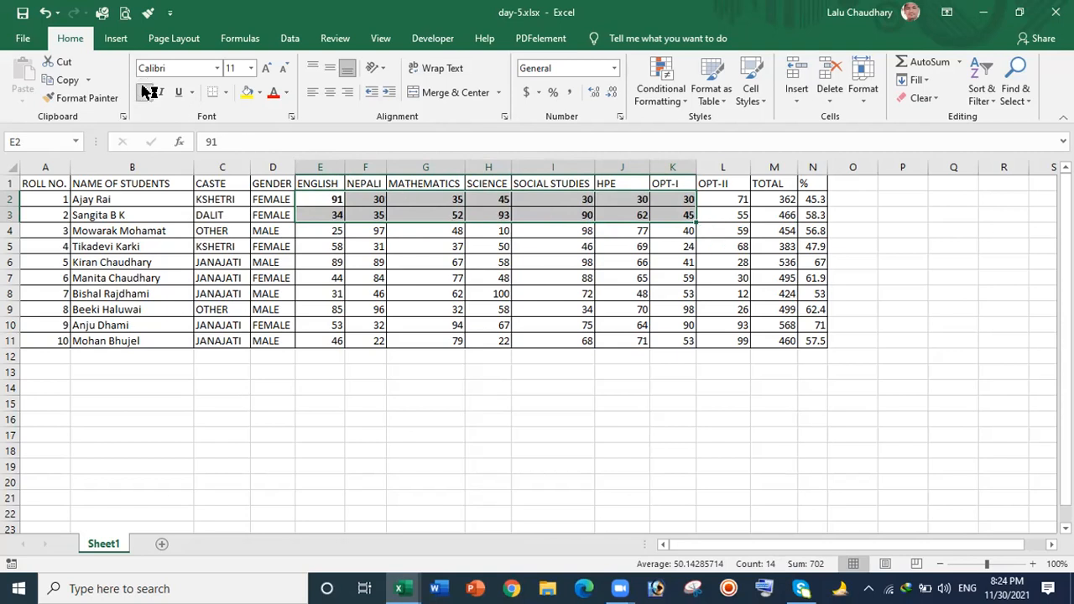
{"action": "left_click", "coordinate": [267, 69]}
{"action": "left_click", "coordinate": [267, 69]}
{"action": "left_click", "coordinate": [267, 69]}
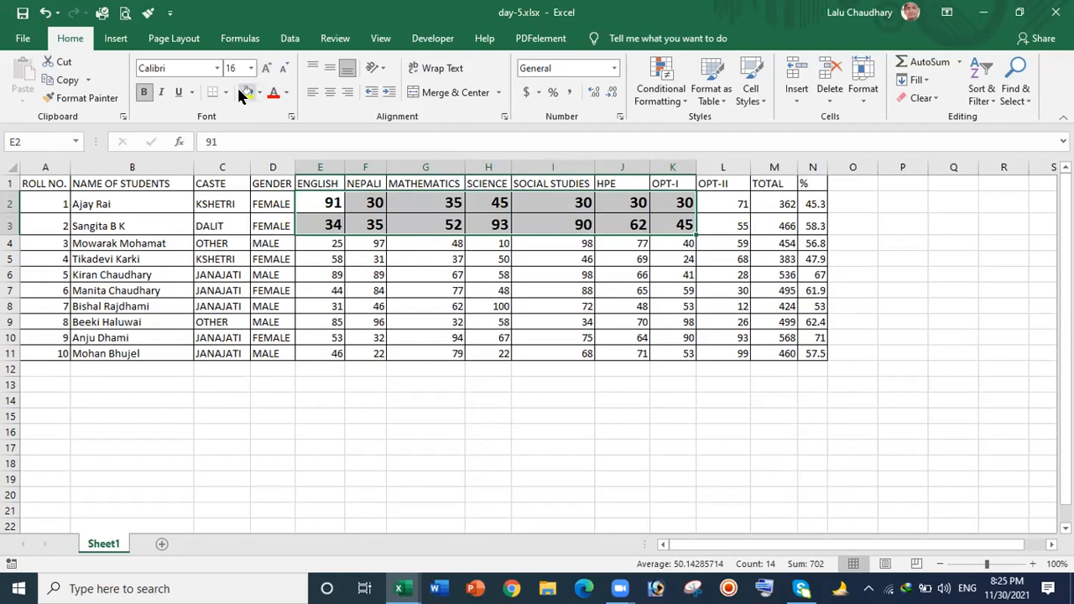
{"action": "left_click", "coordinate": [244, 95]}
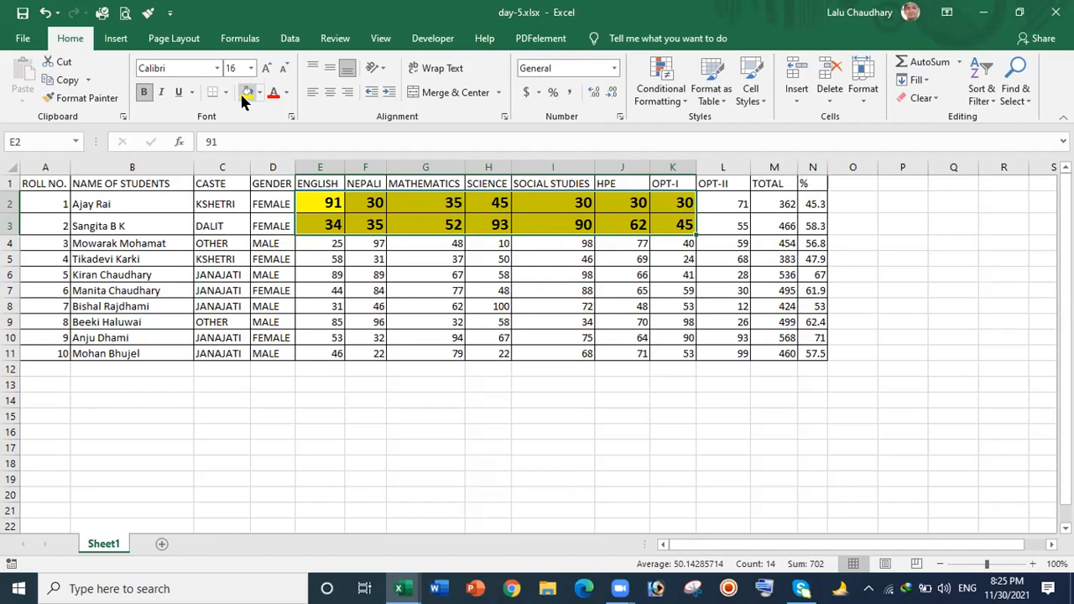
Undo the formatting of the marks in E2:K3, keeping column C with the uppercase names deleted.
{"action": "key", "text": "ctrl+z"}
{"action": "key", "text": "ctrl+z"}
{"action": "key", "text": "ctrl+z"}
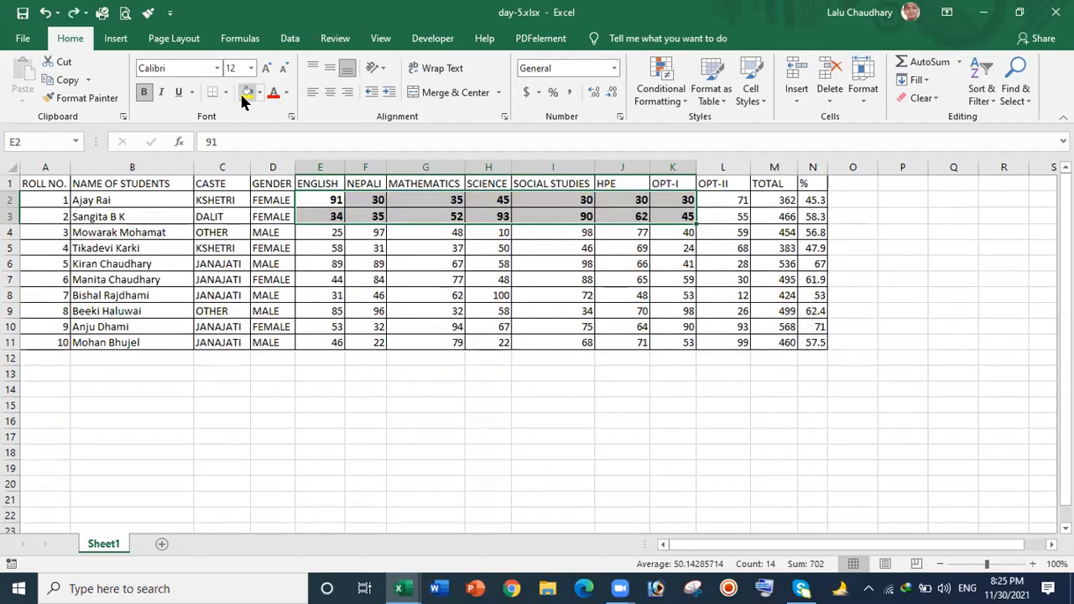
{"action": "key", "text": "ctrl+z"}
{"action": "key", "text": "ctrl+z"}
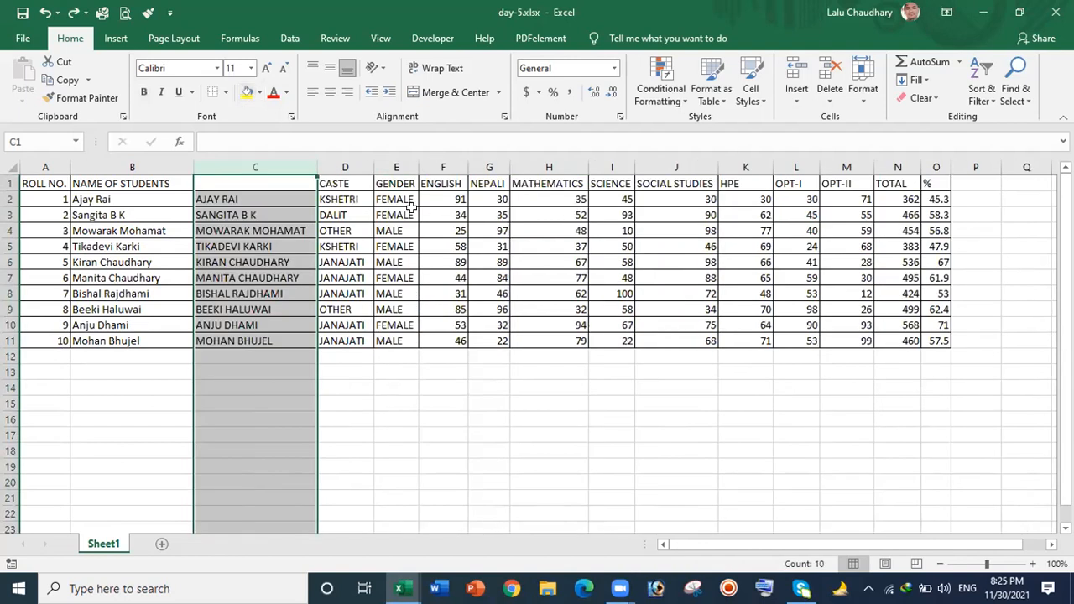
{"action": "left_click", "coordinate": [71, 15]}
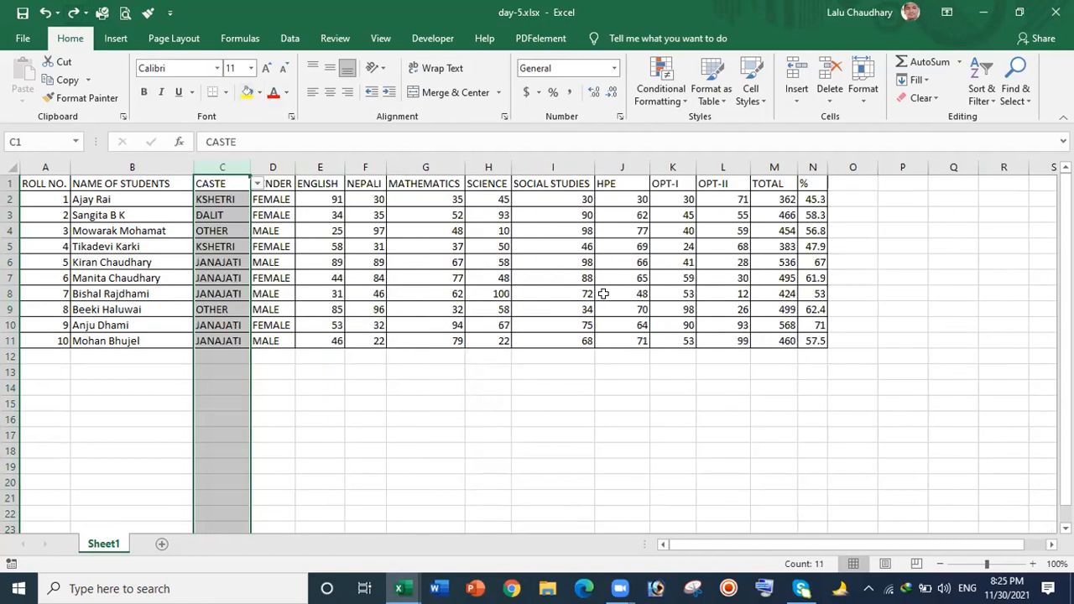
Clear the contents of all marks, totals and percentages in E2:N11.
{"action": "left_click", "coordinate": [332, 198]}
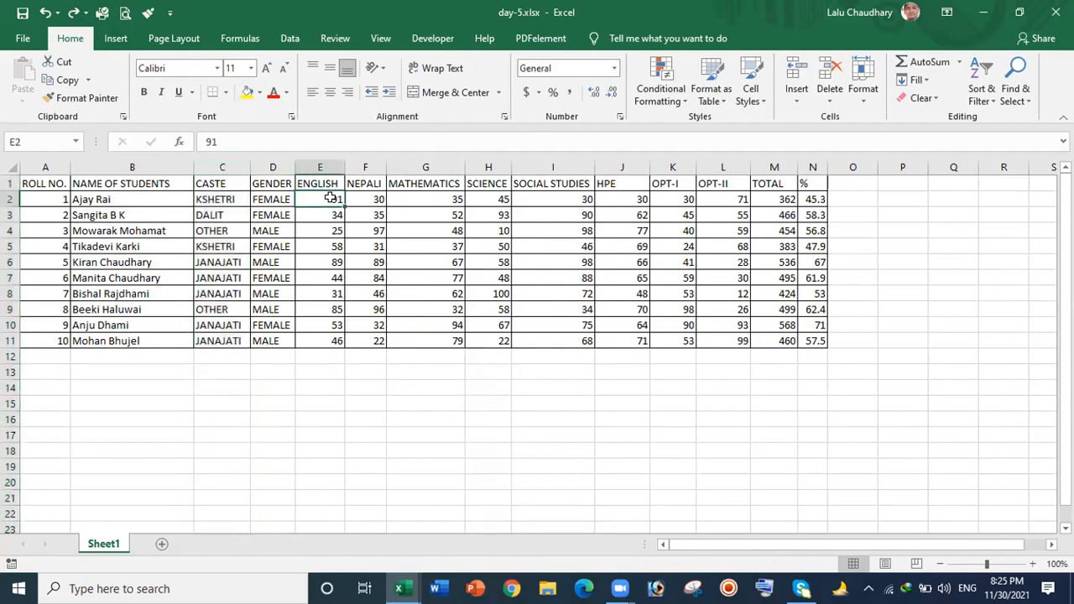
{"action": "left_click_drag", "start_coordinate": [332, 198], "coordinate": [309, 195]}
{"action": "key", "text": "shift+Right"}
{"action": "key", "text": "shift+Right"}
{"action": "key", "text": "shift+Right"}
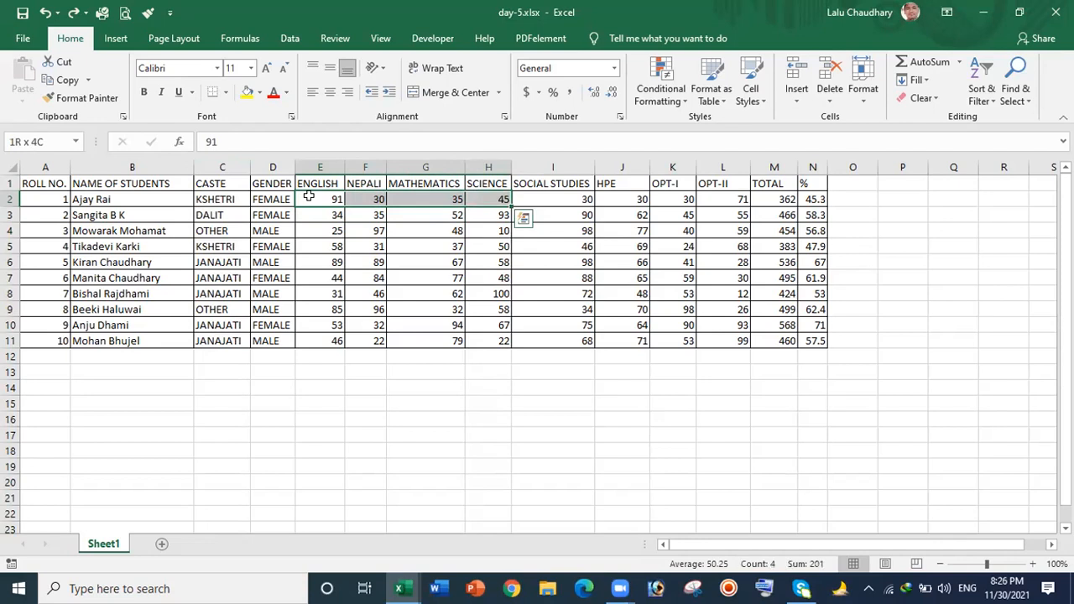
{"action": "key", "text": "shift+Right"}
{"action": "key", "text": "shift+Right"}
{"action": "key", "text": "shift+Right"}
{"action": "key", "text": "shift+Right"}
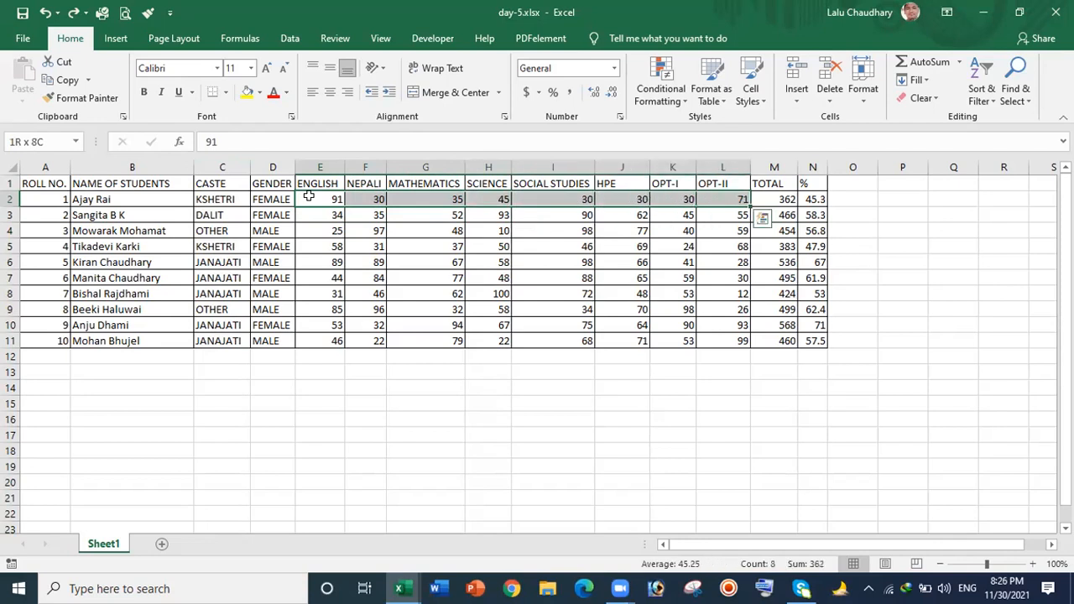
{"action": "key", "text": "shift+Right"}
{"action": "key", "text": "shift+Right"}
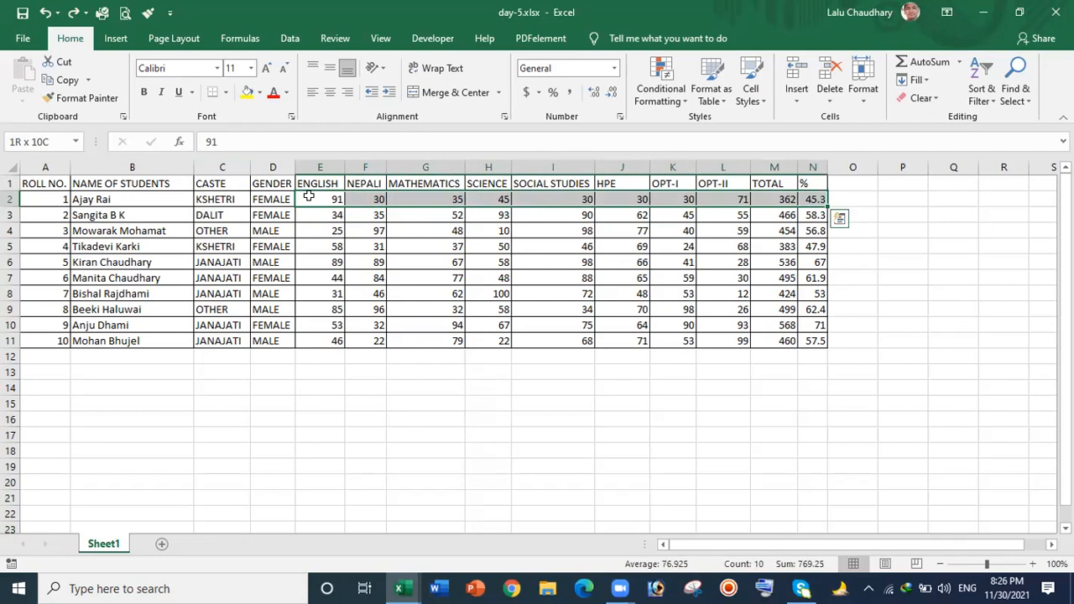
{"action": "key", "text": "shift+Down"}
{"action": "key", "text": "shift+Down"}
{"action": "key", "text": "shift+Down"}
{"action": "key", "text": "shift+Down"}
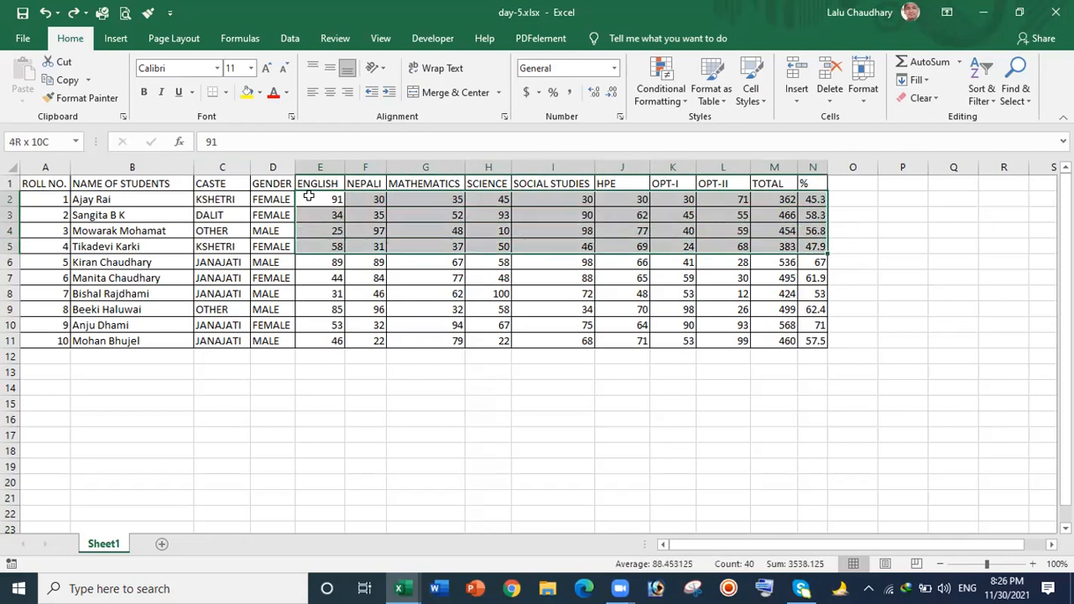
{"action": "key", "text": "shift+Down"}
{"action": "key", "text": "shift+Down"}
{"action": "key", "text": "shift+Down"}
{"action": "key", "text": "shift+Down"}
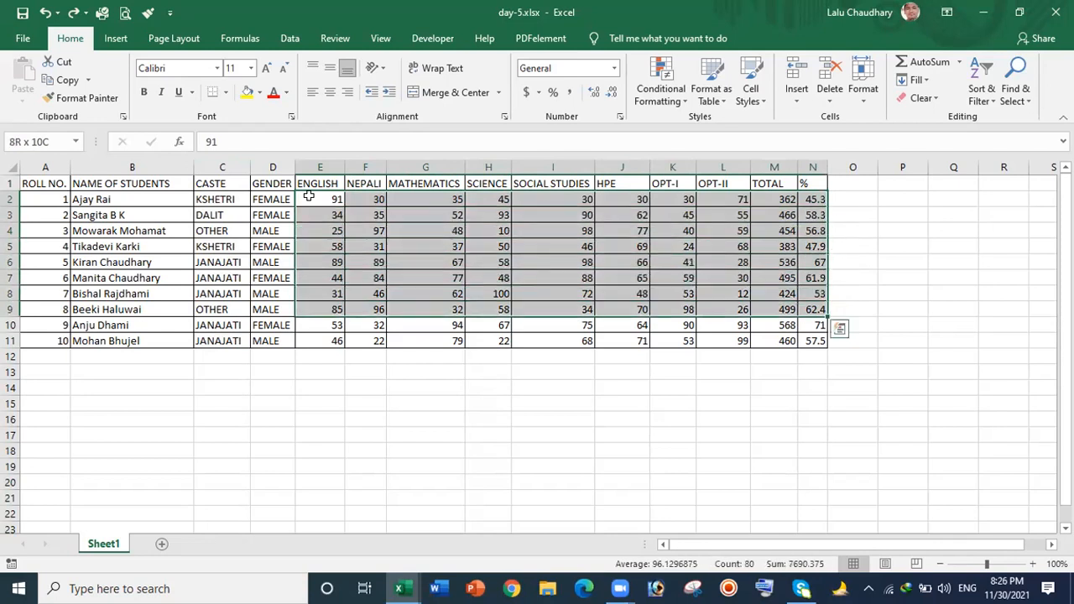
{"action": "key", "text": "shift+Down"}
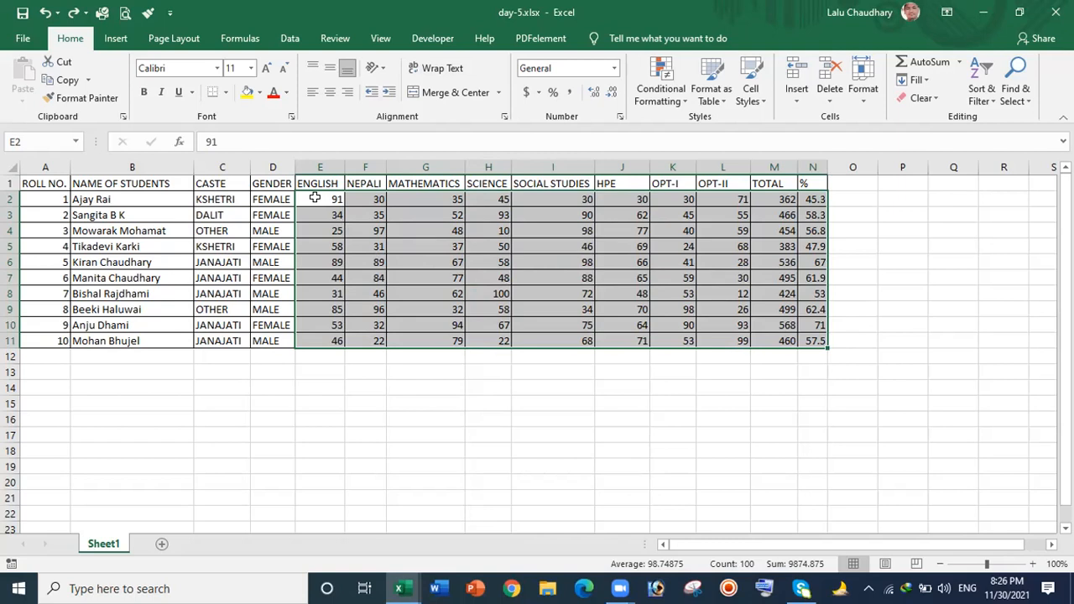
{"action": "key", "text": "Delete"}
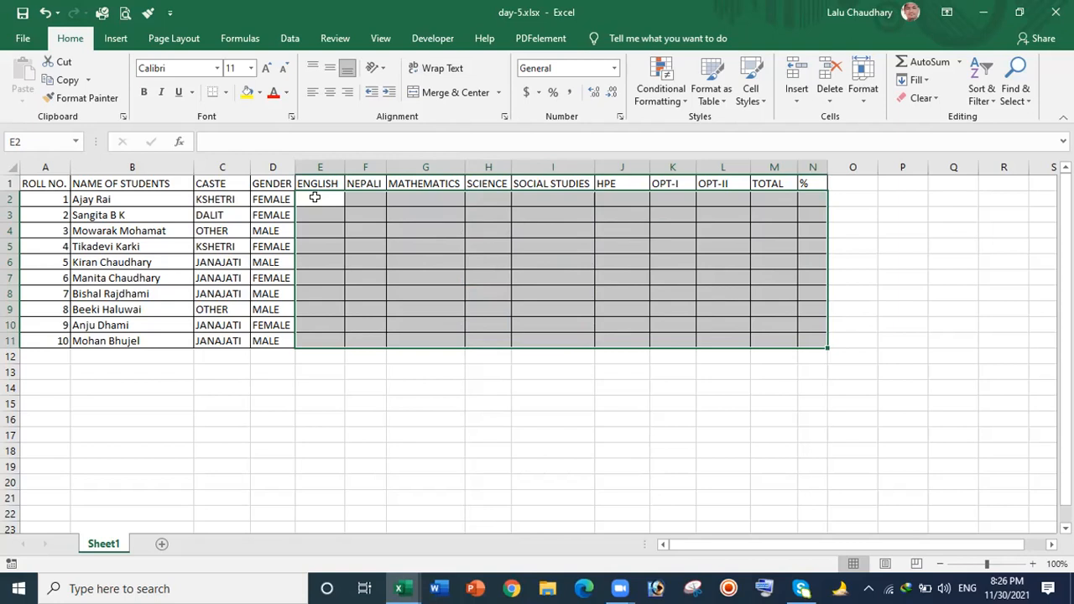
Undo the clearing of the marks, totals and percentages.
{"action": "left_click", "coordinate": [365, 404]}
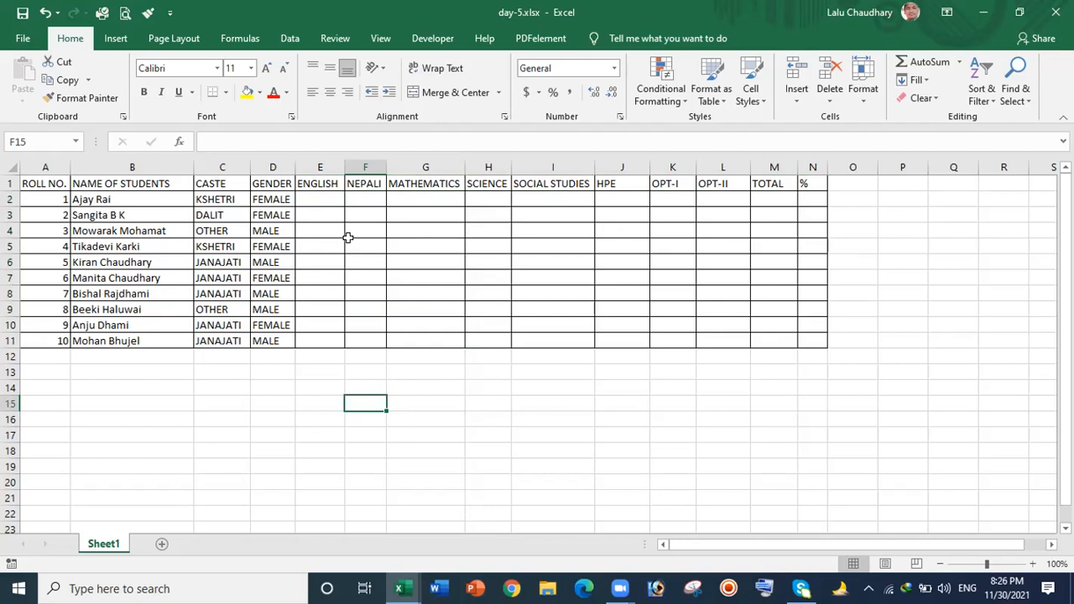
{"action": "key", "text": "ctrl+z"}
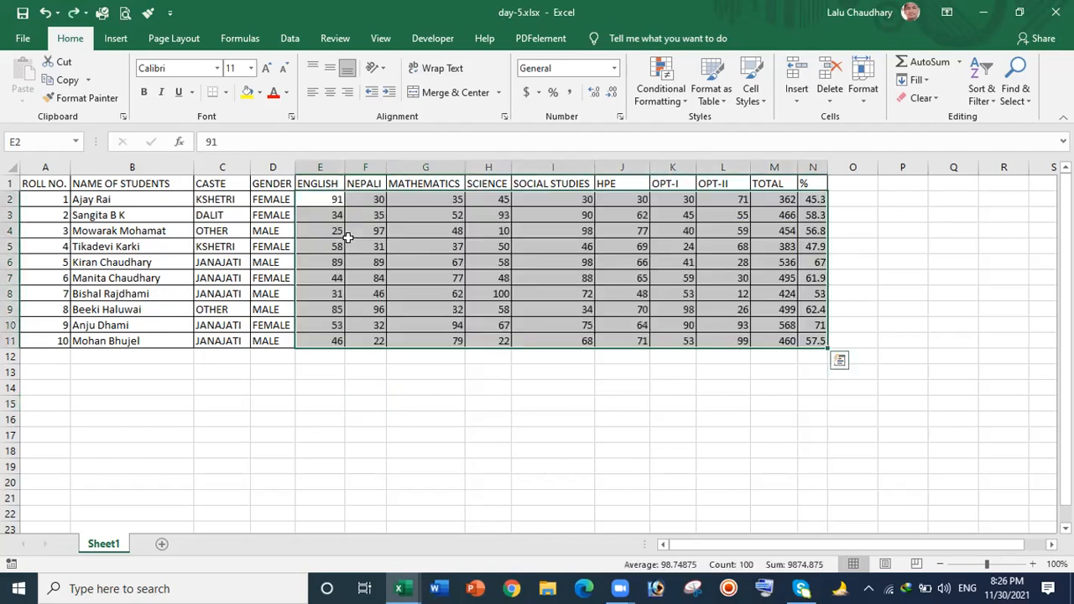
{"action": "left_click", "coordinate": [755, 403]}
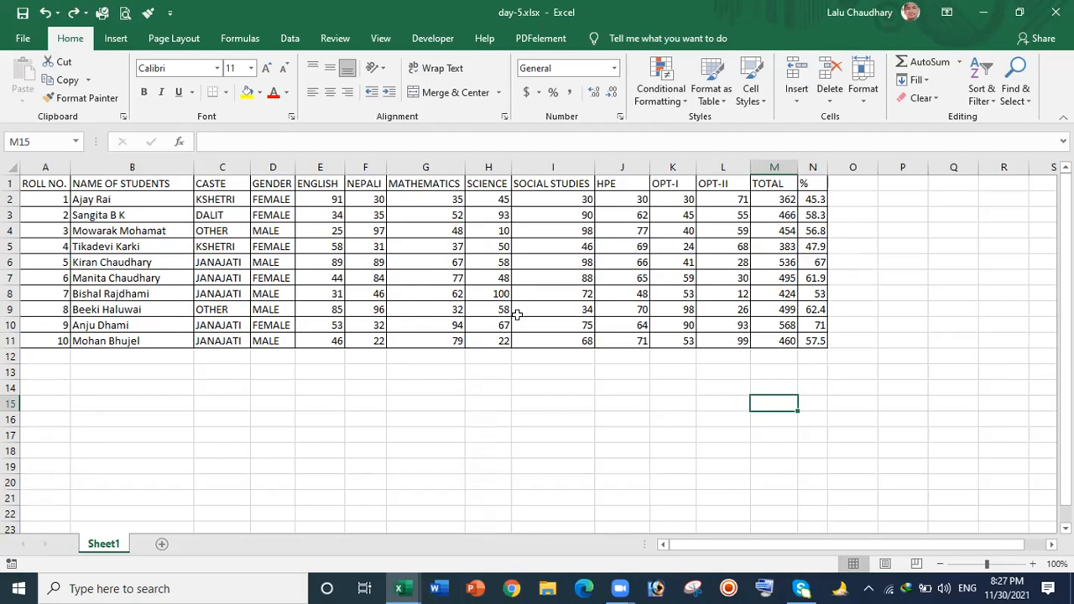
Select the whole data table A1:N11 and try to enlarge its rows by resizing row 3.
{"action": "left_click", "coordinate": [423, 261]}
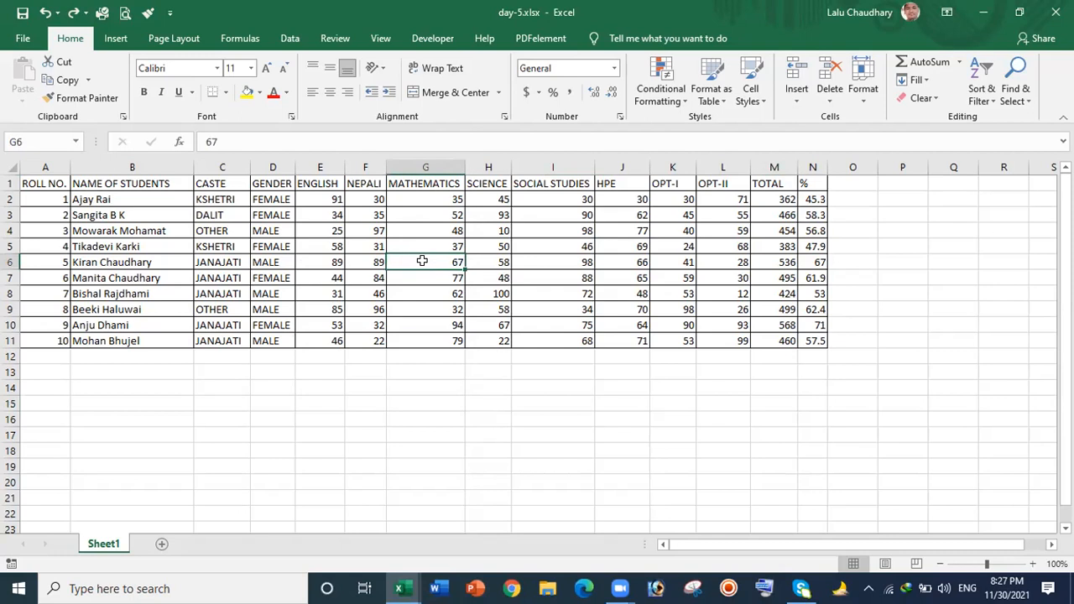
{"action": "key", "text": "ctrl+a"}
{"action": "key", "text": "ctrl+q"}
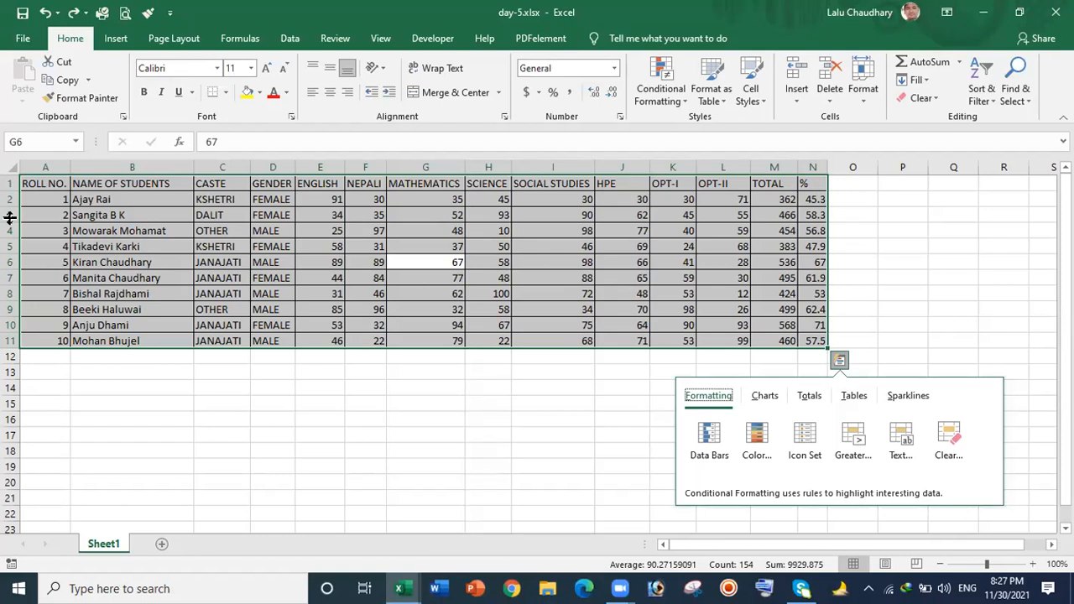
{"action": "left_click_drag", "start_coordinate": [10, 218], "coordinate": [10, 232]}
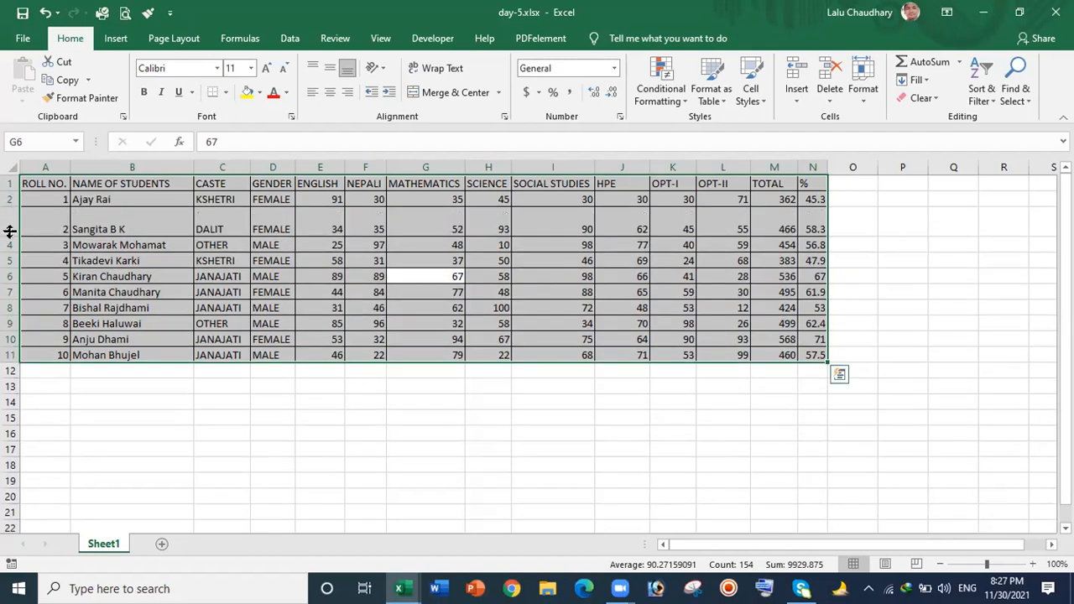
Increase the height of rows 1 to 11 together to a little over twice the default row height.
{"action": "left_click_drag", "start_coordinate": [10, 181], "coordinate": [6, 352]}
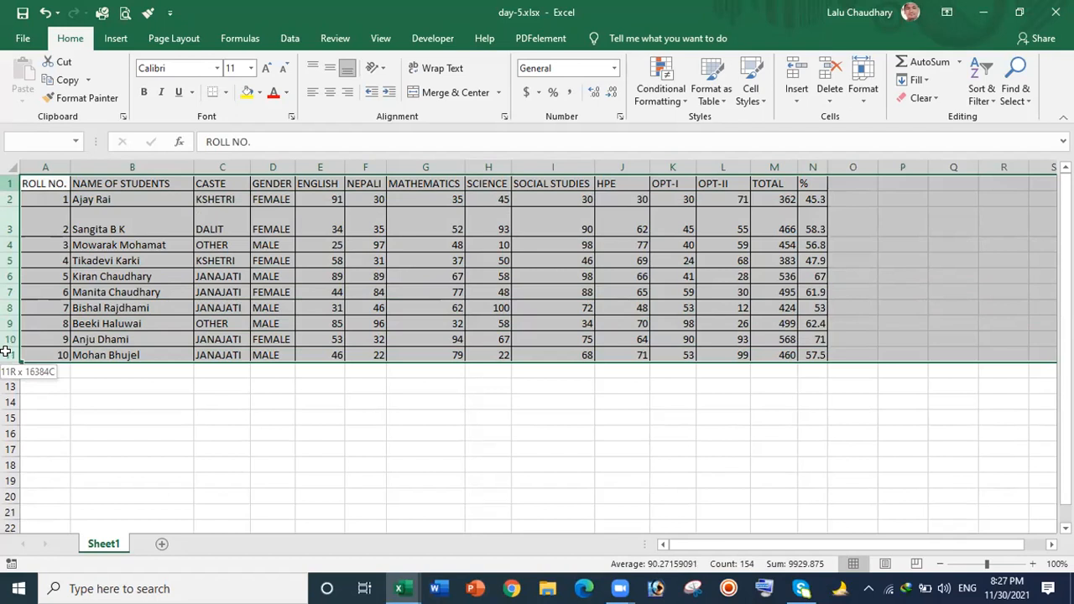
{"action": "left_click_drag", "start_coordinate": [6, 353], "coordinate": [10, 355]}
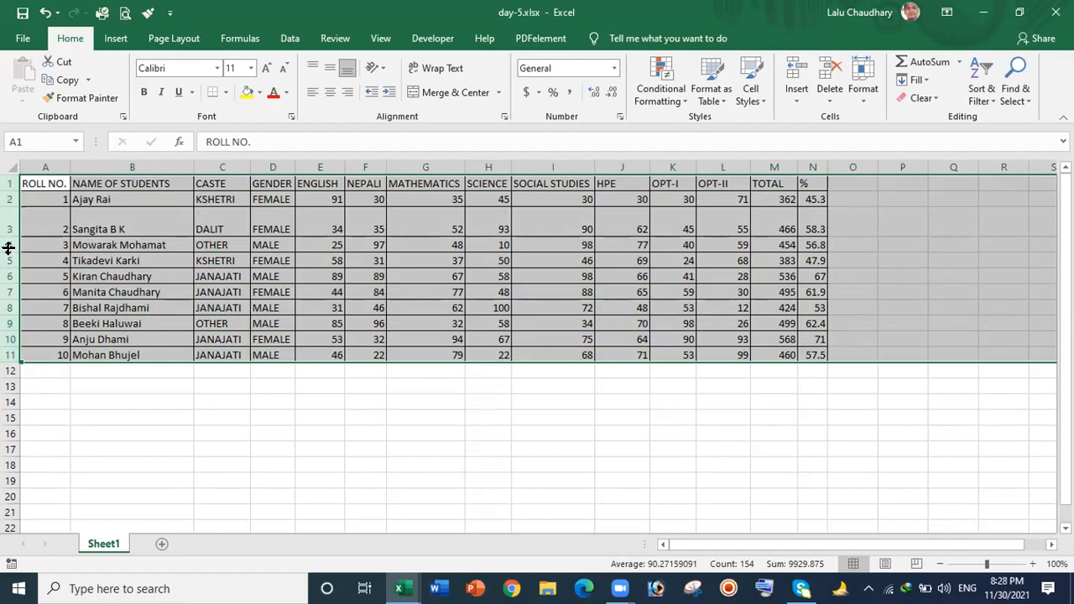
{"action": "left_click_drag", "start_coordinate": [8, 248], "coordinate": [10, 269]}
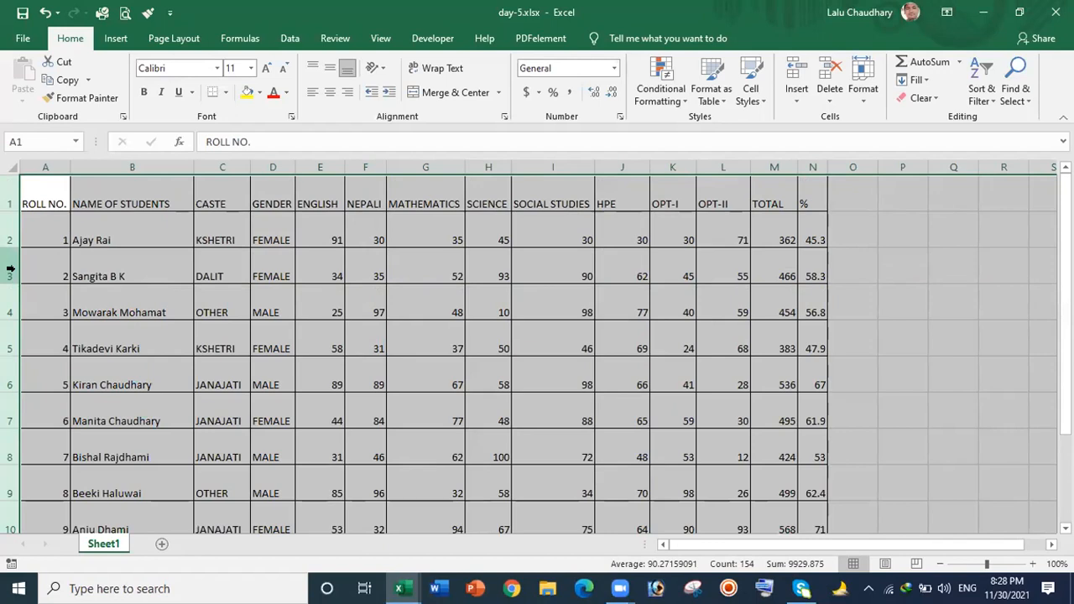
Undo the height increases of rows 1 to 11 and of row 3.
{"action": "double_click", "coordinate": [9, 268]}
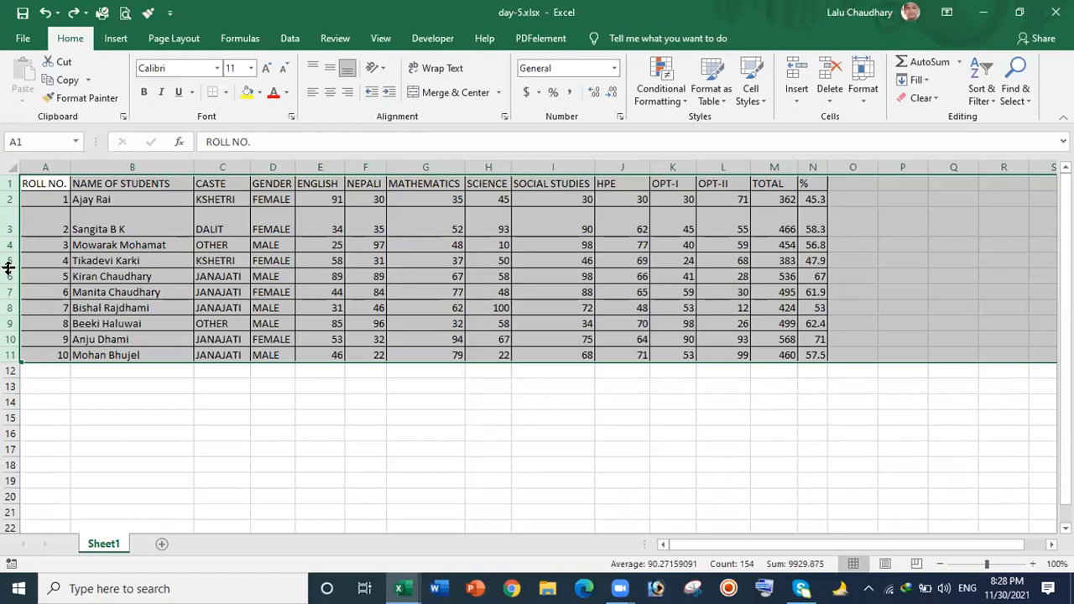
{"action": "double_click", "coordinate": [8, 268]}
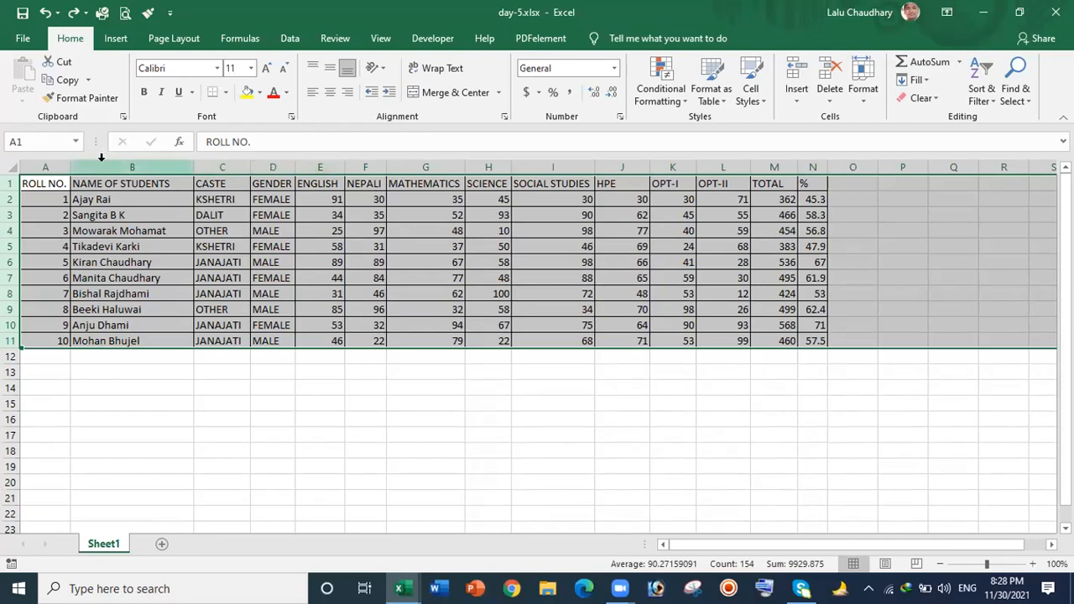
Widen columns A to M together and undo the widening.
{"action": "left_click", "coordinate": [52, 164]}
{"action": "left_click_drag", "start_coordinate": [52, 159], "coordinate": [562, 159]}
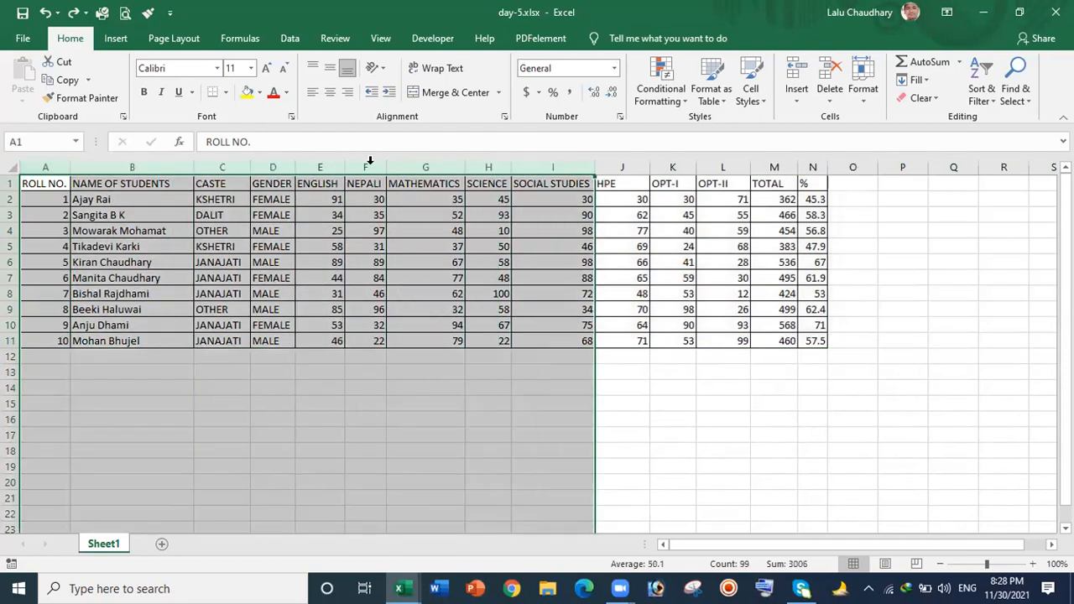
{"action": "left_click_drag", "start_coordinate": [38, 160], "coordinate": [779, 157]}
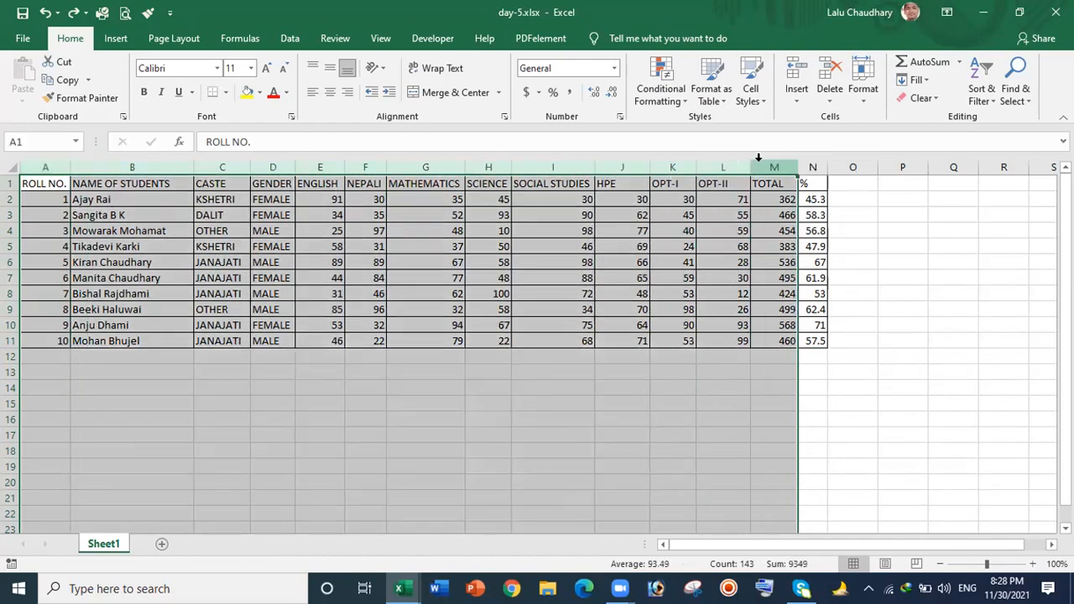
{"action": "left_click", "coordinate": [759, 161]}
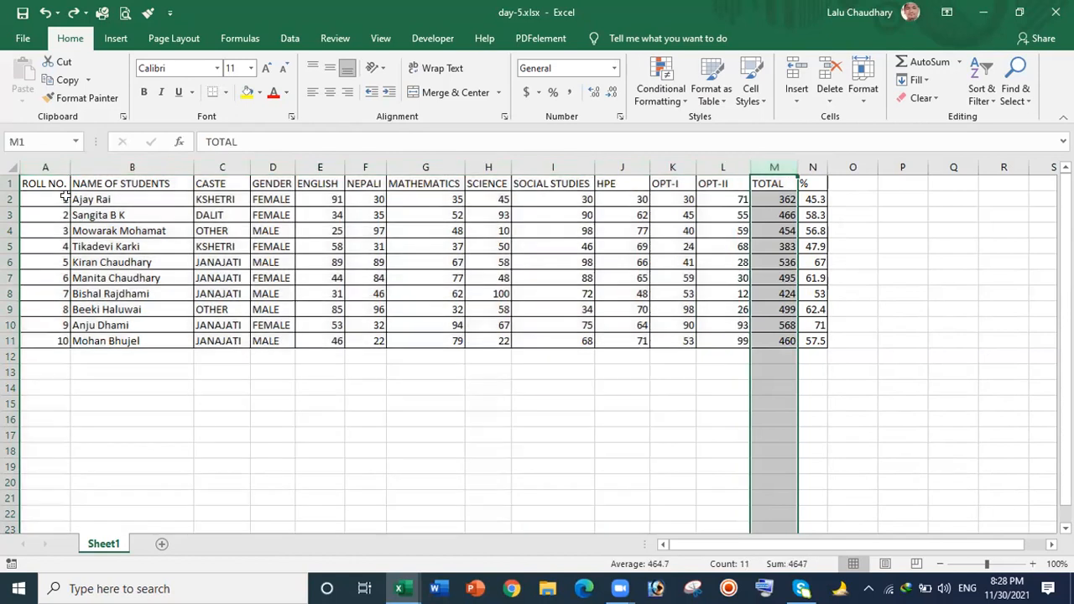
{"action": "left_click_drag", "start_coordinate": [39, 168], "coordinate": [785, 133]}
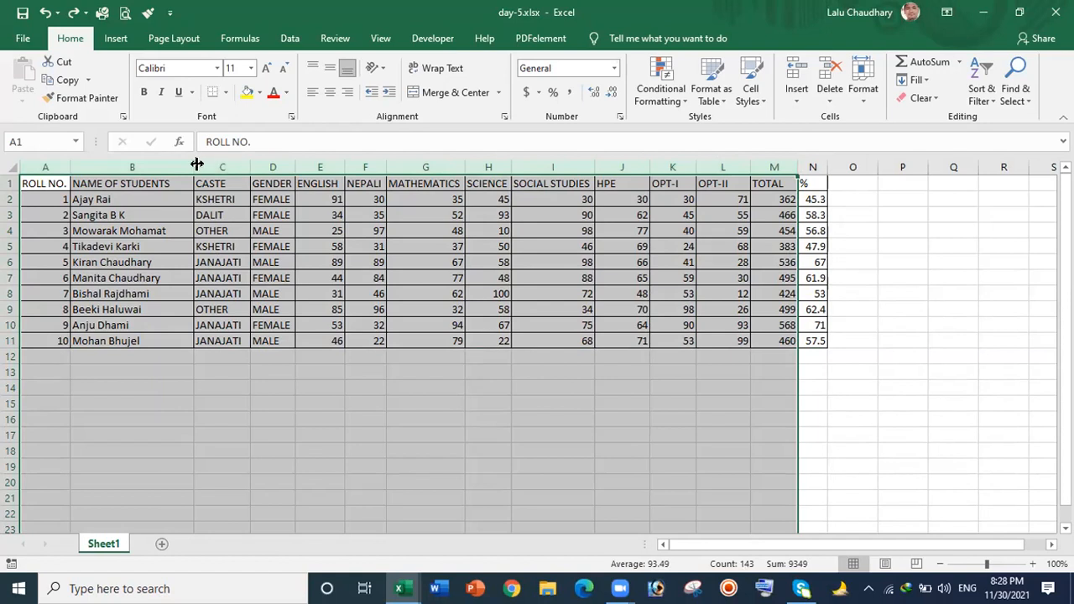
{"action": "left_click_drag", "start_coordinate": [67, 167], "coordinate": [101, 166]}
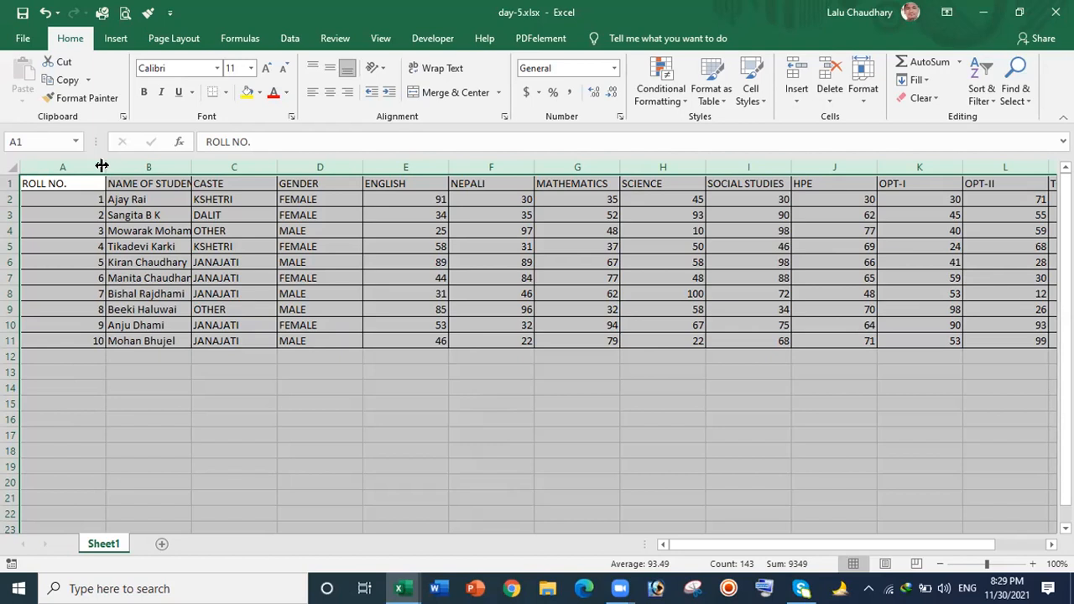
{"action": "double_click", "coordinate": [102, 165]}
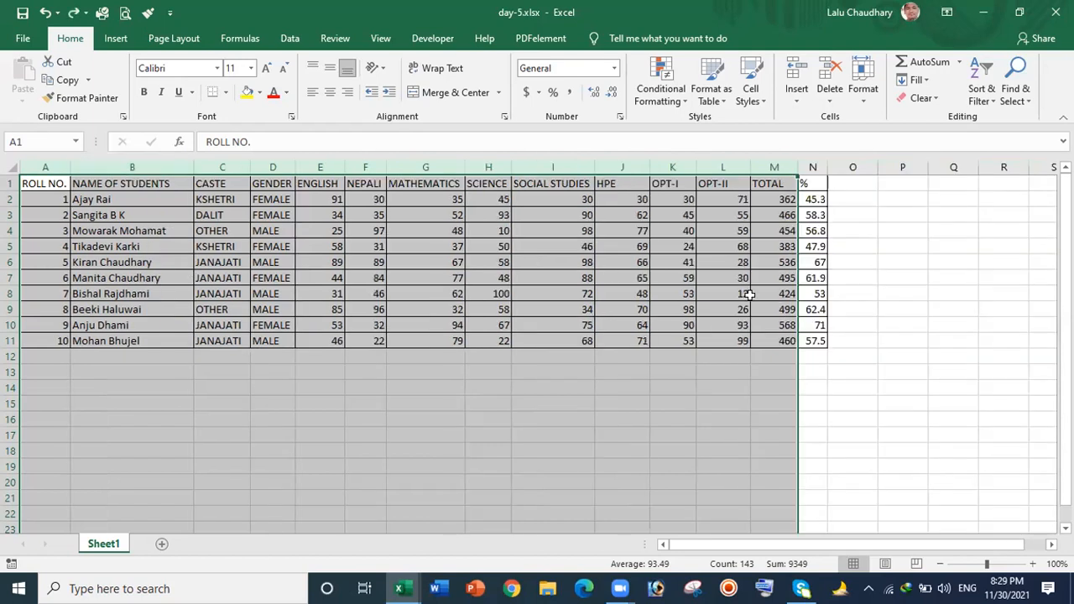
{"action": "left_click", "coordinate": [877, 329]}
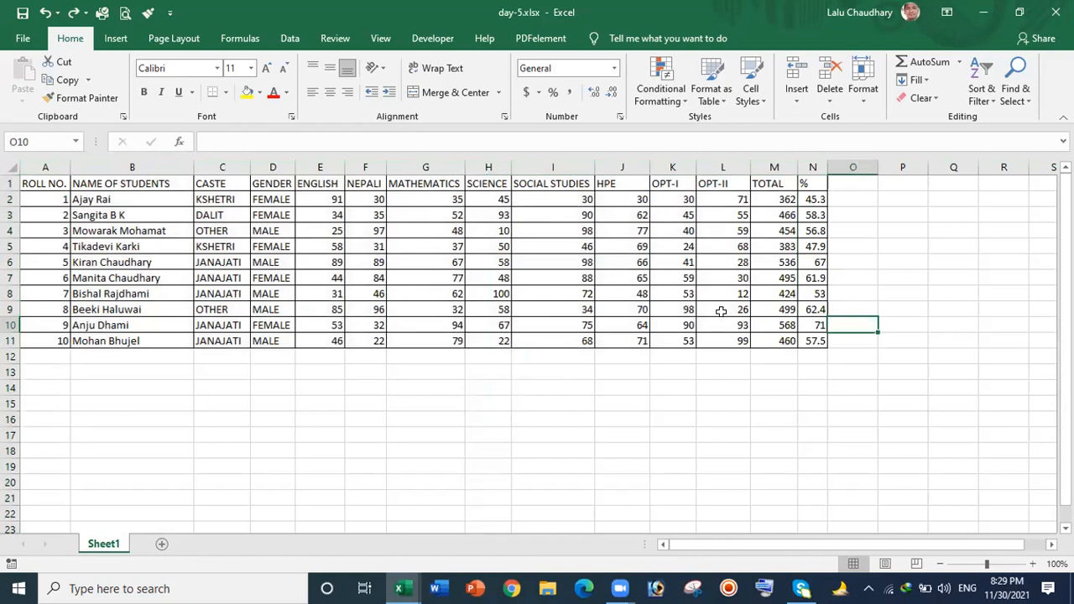
Make the Mathematics mark in cell G4 bold and fill the cell with yellow.
{"action": "left_click", "coordinate": [421, 227]}
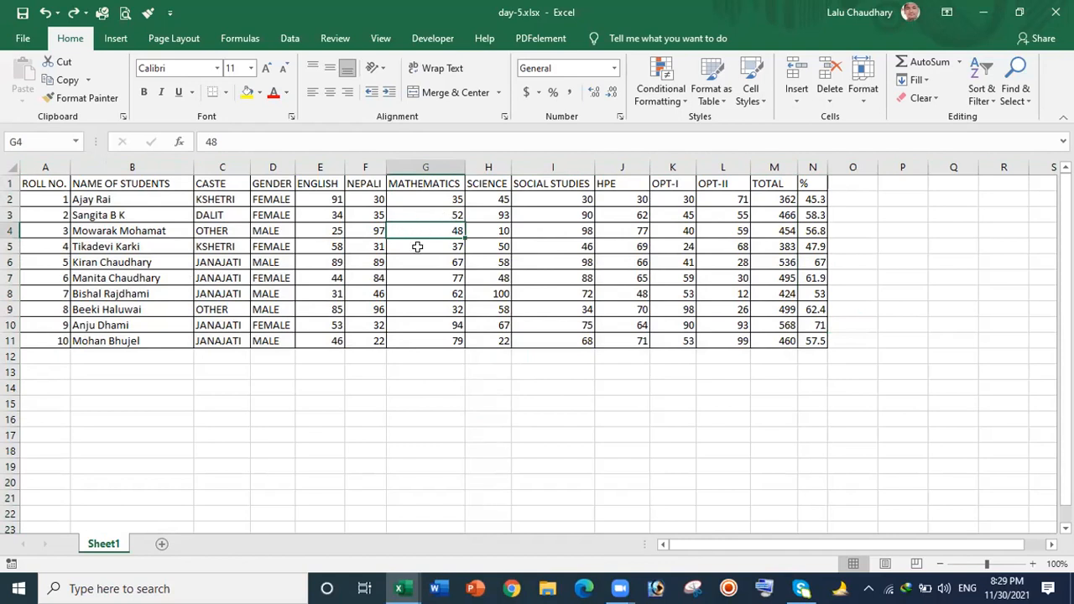
{"action": "left_click", "coordinate": [143, 91]}
{"action": "left_click", "coordinate": [246, 94]}
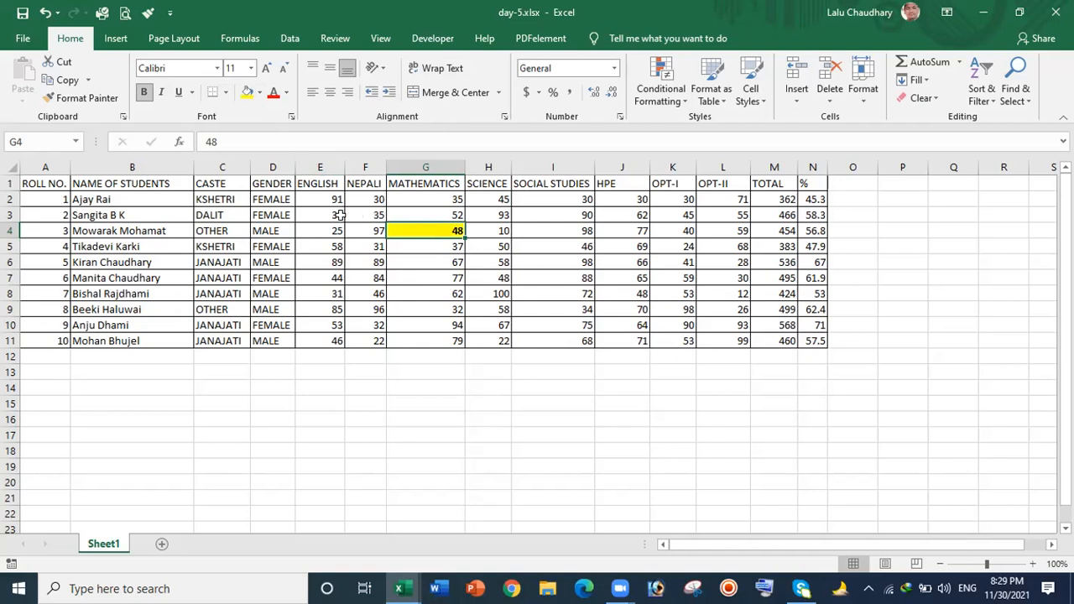
Practise selecting the marks block E3:J7 and, starting from cell G4, the whole data table A1:N11.
{"action": "left_click_drag", "start_coordinate": [316, 212], "coordinate": [609, 278]}
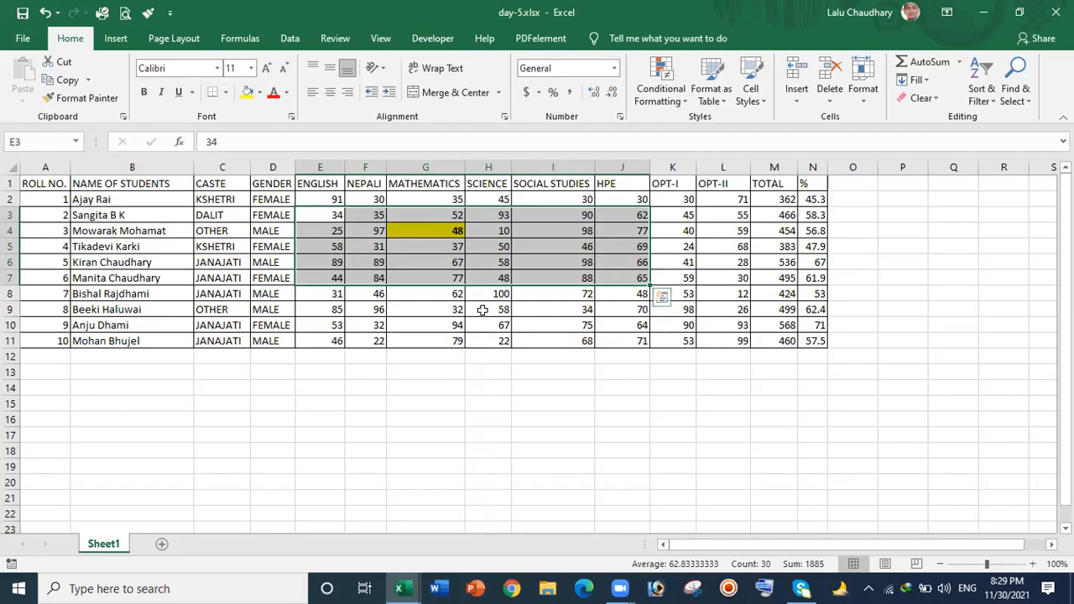
{"action": "left_click", "coordinate": [448, 304]}
{"action": "key", "text": "Up"}
{"action": "key", "text": "Up"}
{"action": "key", "text": "Up"}
{"action": "key", "text": "Up"}
{"action": "key", "text": "Up"}
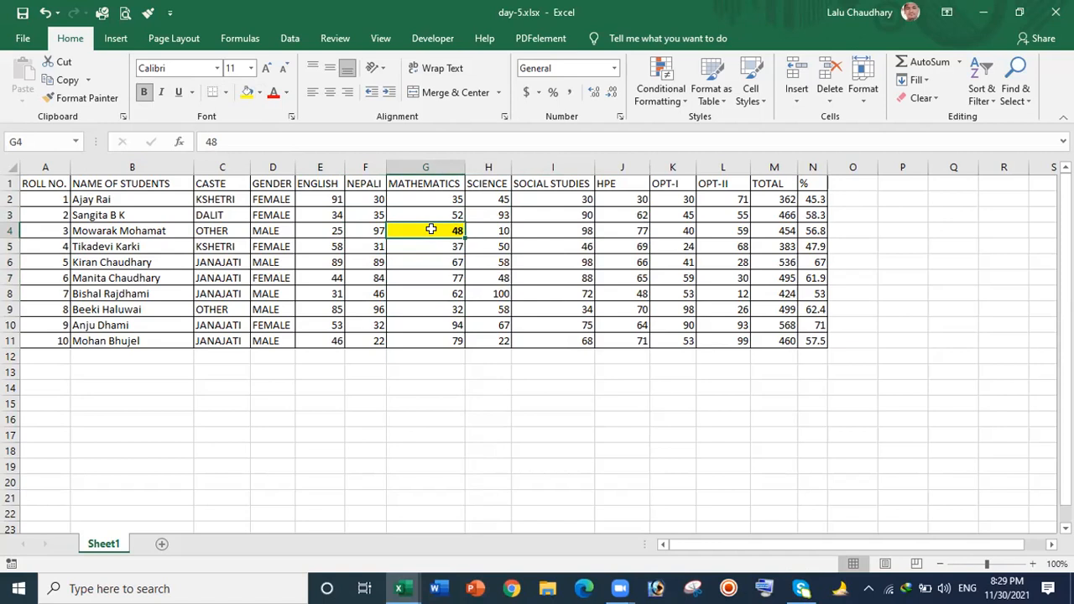
{"action": "key", "text": "ctrl+a"}
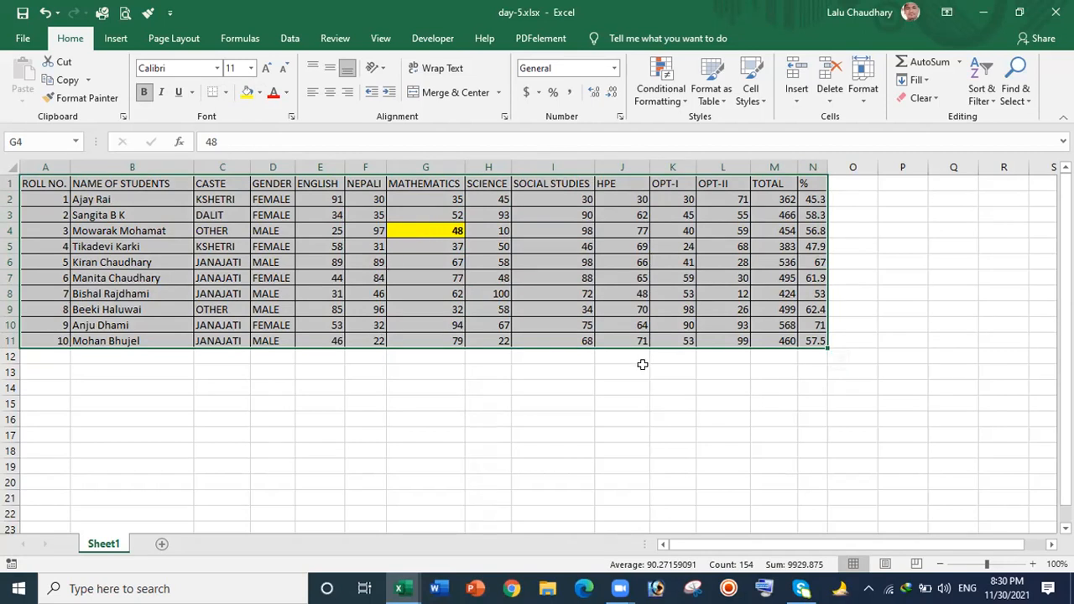
{"action": "left_click", "coordinate": [589, 383]}
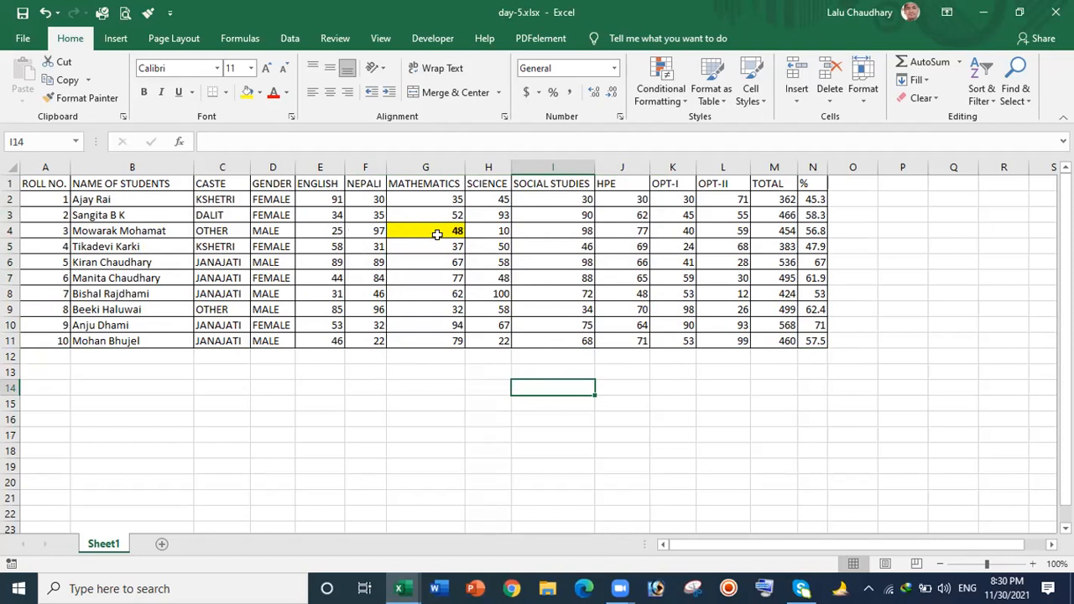
Set the fill colour of cell G4 to white.
{"action": "left_click", "coordinate": [435, 229]}
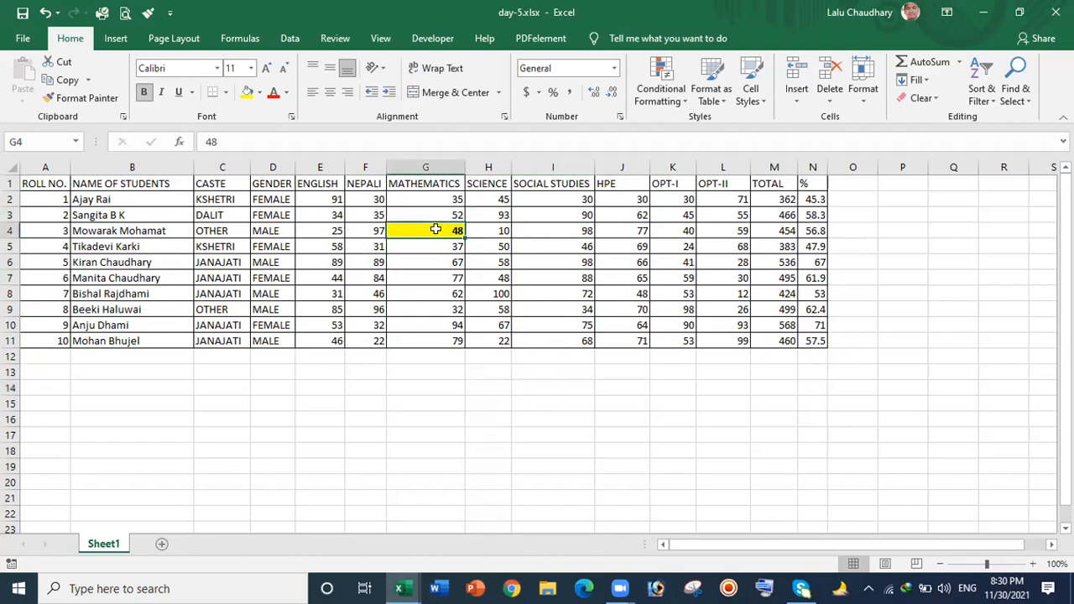
{"action": "left_click", "coordinate": [259, 94]}
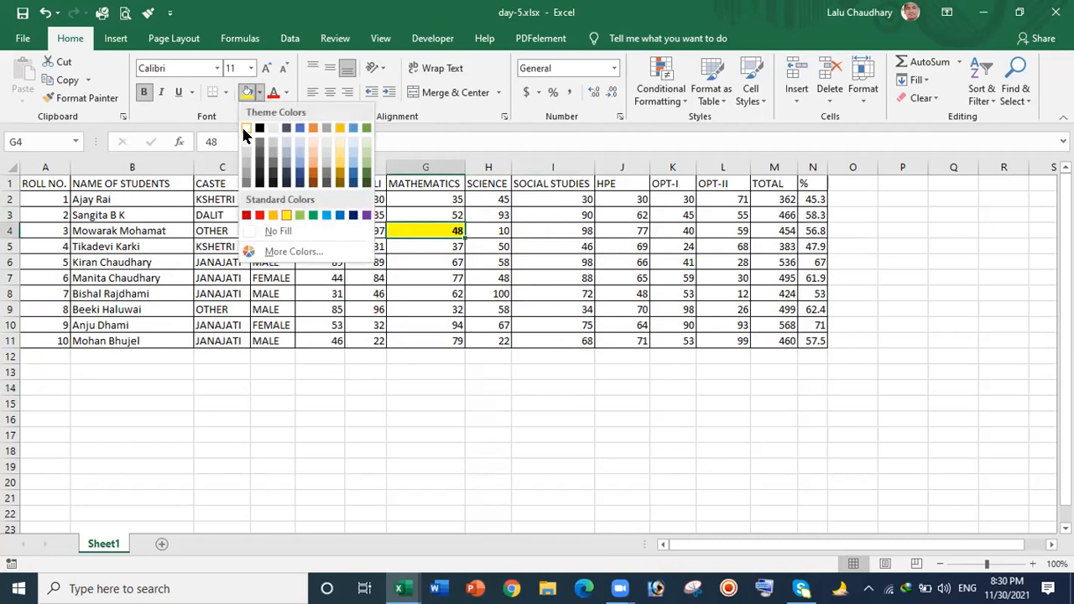
{"action": "left_click", "coordinate": [244, 127]}
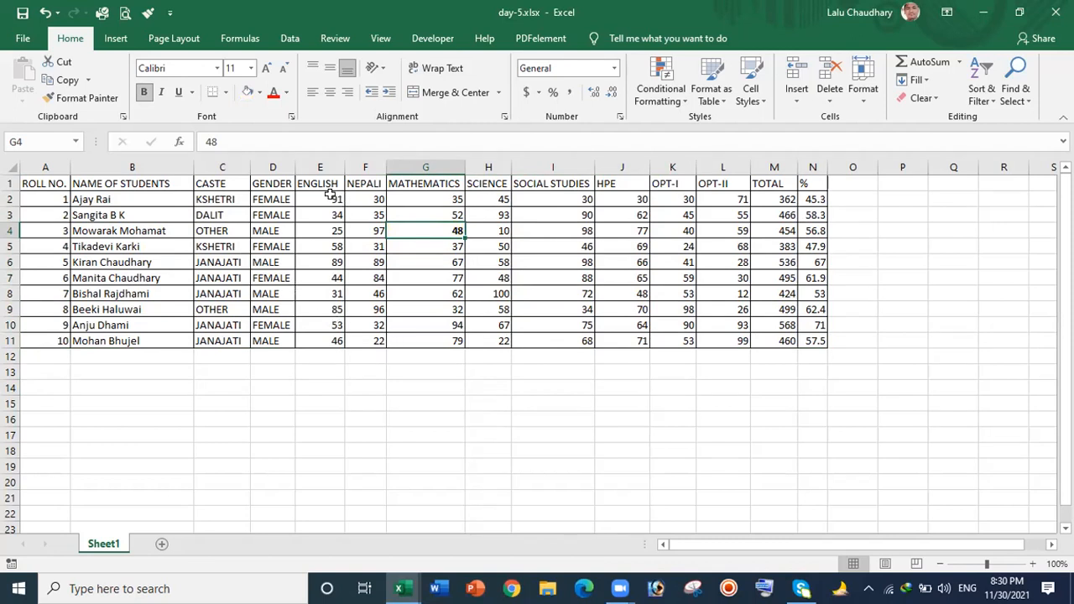
Clear the contents of range E2:N11, covering every subject mark, total and percentage.
{"action": "left_click_drag", "start_coordinate": [330, 195], "coordinate": [731, 312]}
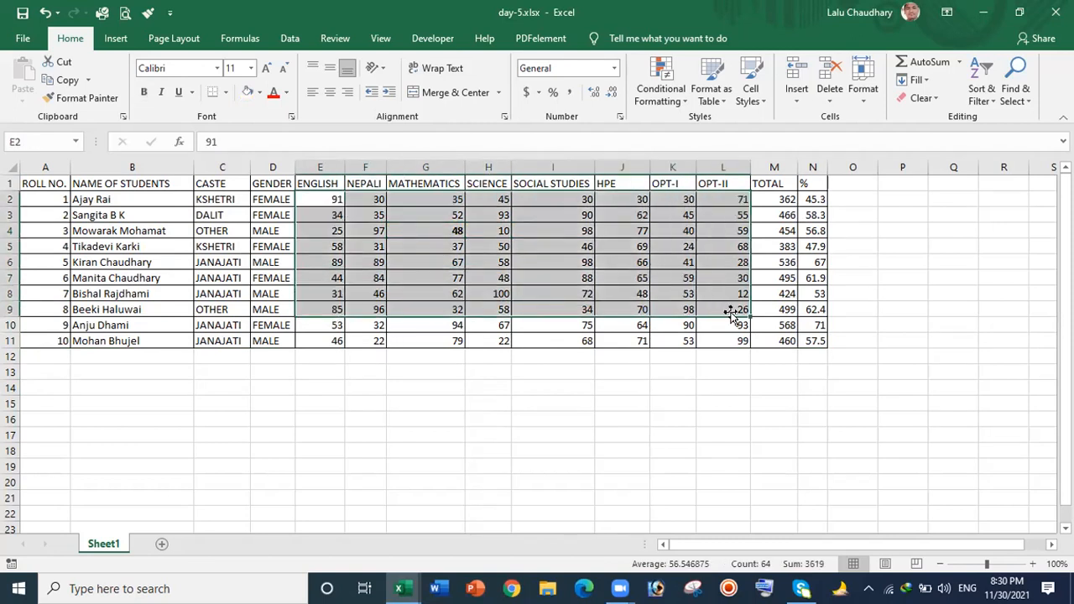
{"action": "left_click_drag", "start_coordinate": [319, 200], "coordinate": [804, 340]}
{"action": "key", "text": "Delete"}
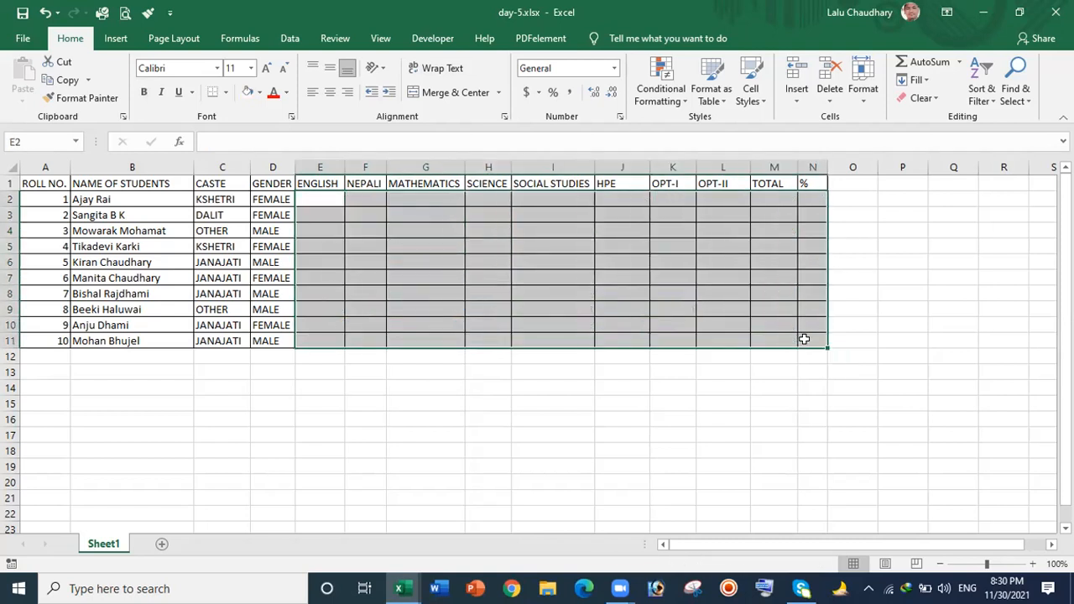
{"action": "left_click", "coordinate": [582, 428]}
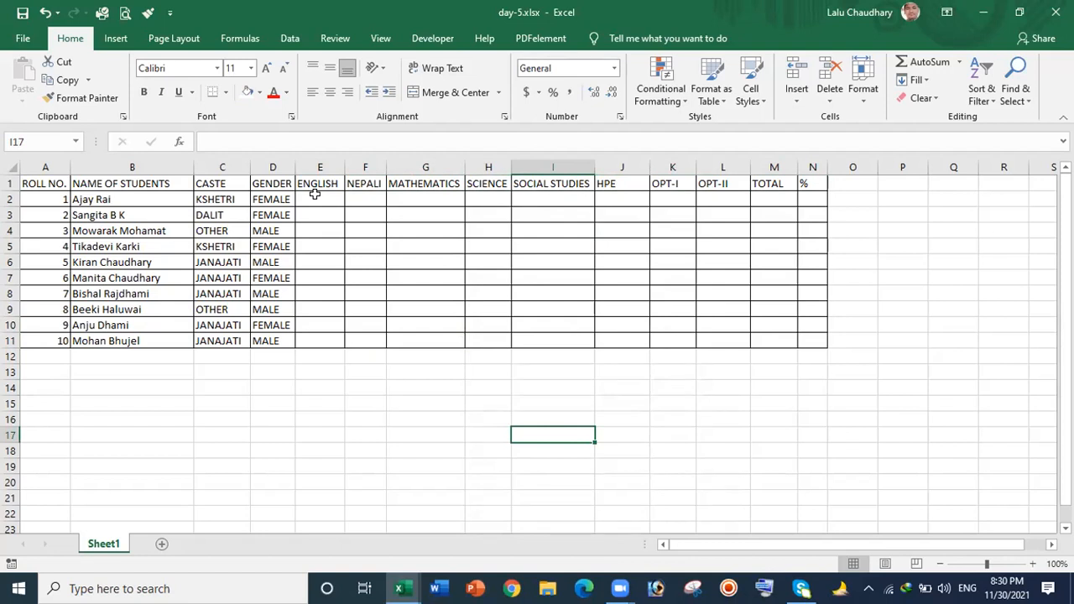
Select the entry range E2:L4 and fill the English marks in E2:E4 with 45, 50 and 47.
{"action": "left_click_drag", "start_coordinate": [305, 196], "coordinate": [741, 223]}
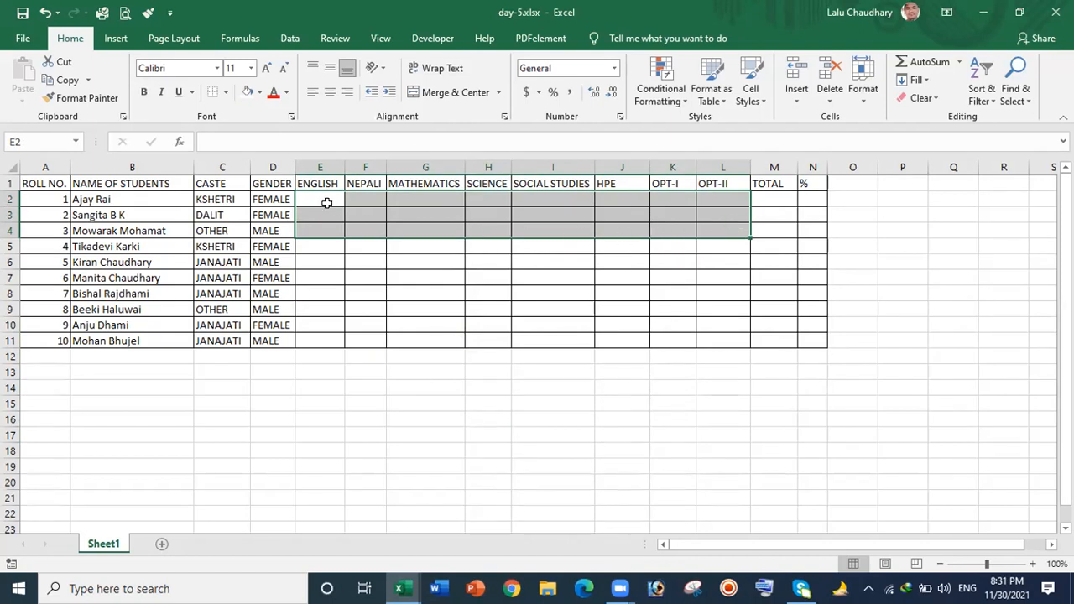
{"action": "type", "text": "4550"}
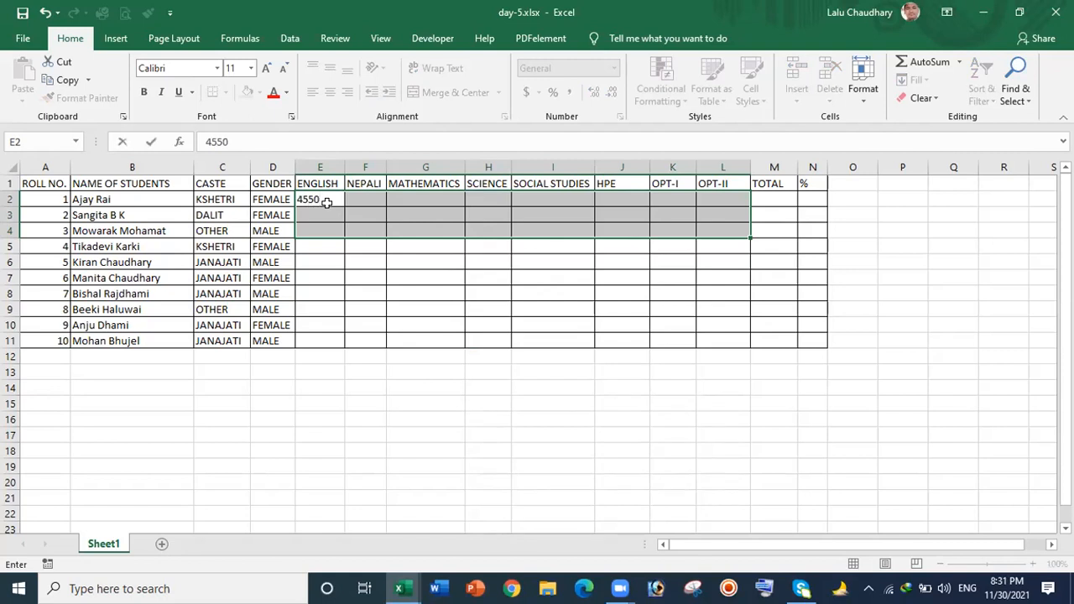
{"action": "key", "text": "BackSpace"}
{"action": "key", "text": "BackSpace"}
{"action": "key", "text": "Return"}
{"action": "type", "text": "50"}
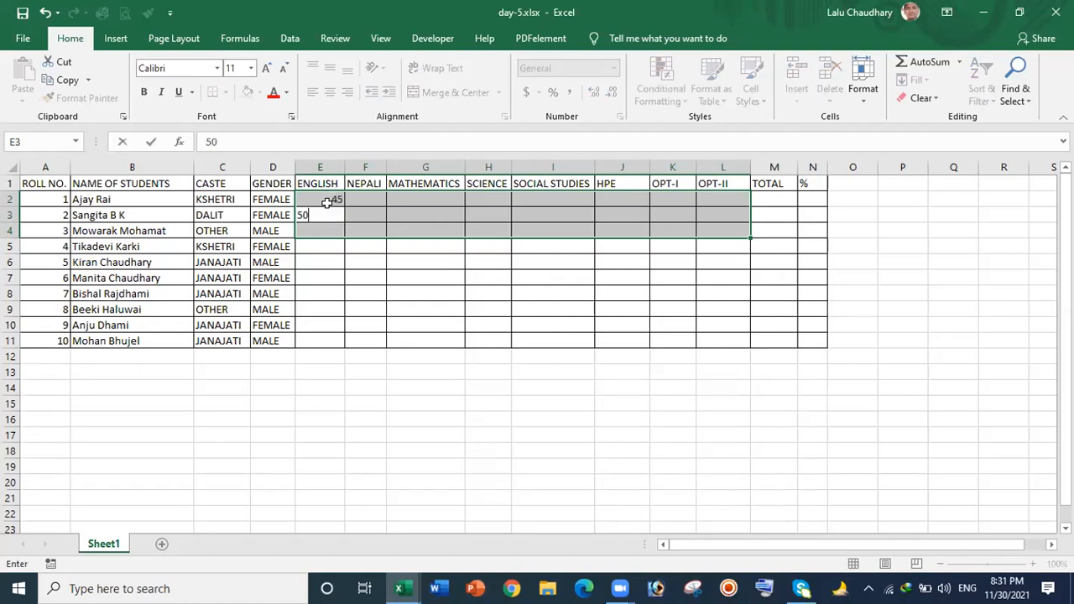
{"action": "key", "text": "Return"}
{"action": "type", "text": "47"}
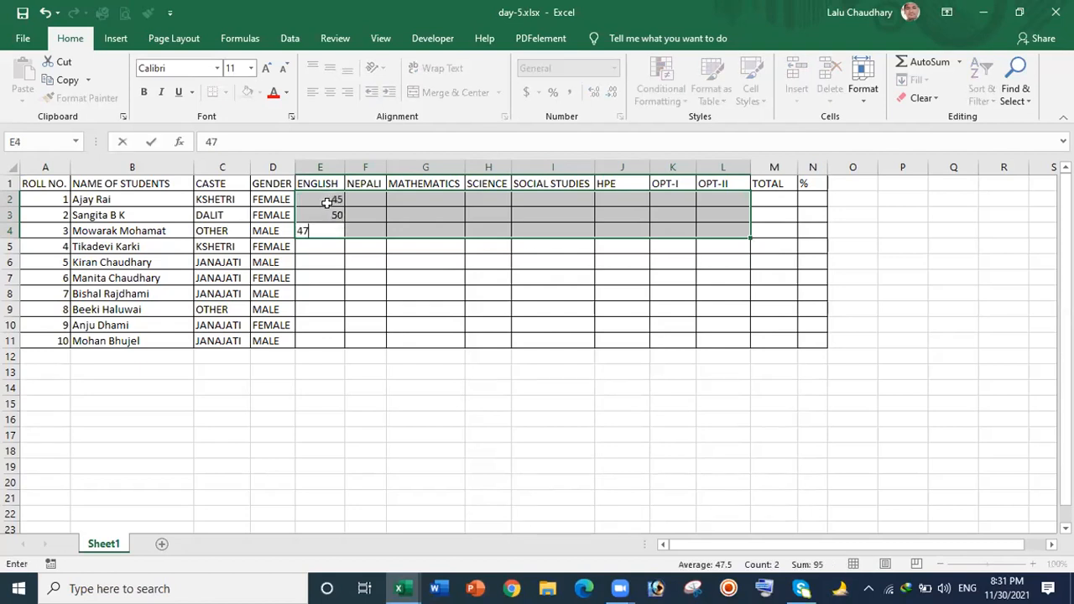
{"action": "key", "text": "Return"}
Enter the Nepali marks 48, 54 and 52 in F2:F4.
{"action": "type", "text": "48"}
{"action": "key", "text": "Return"}
{"action": "type", "text": "54"}
{"action": "key", "text": "Return"}
{"action": "type", "text": "52"}
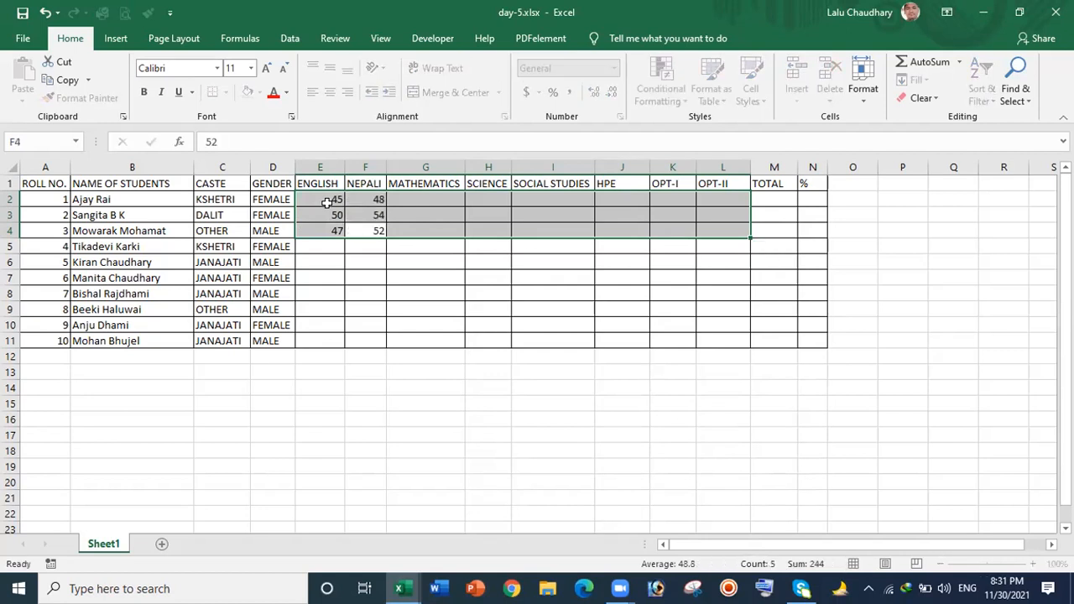
{"action": "key", "text": "Return"}
Enter the Mathematics marks 56, 47 and 45 in G2:G4.
{"action": "type", "text": "56"}
{"action": "key", "text": "Return"}
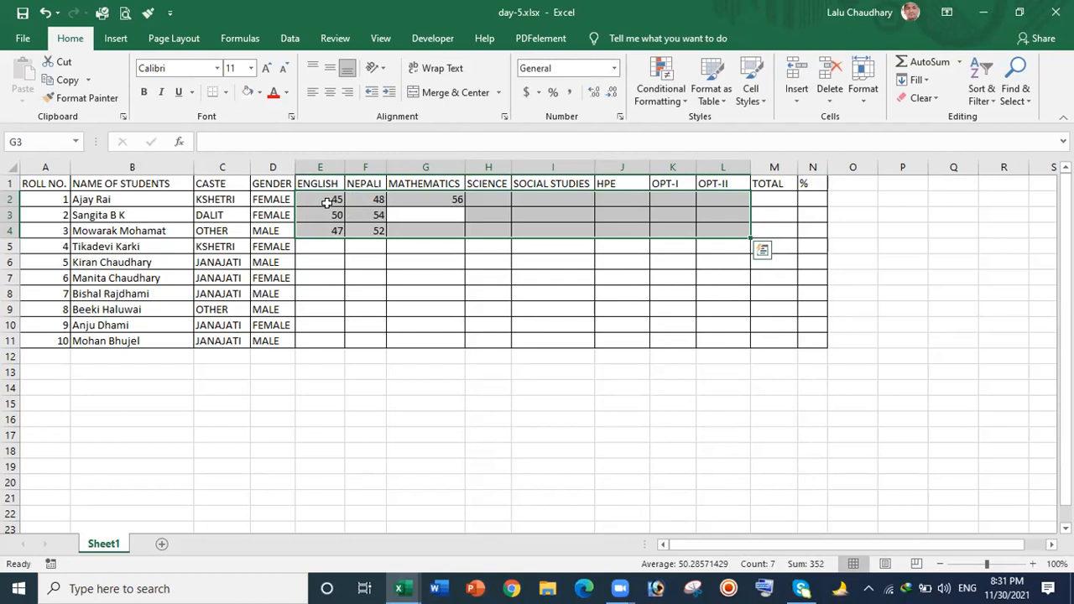
{"action": "type", "text": "47"}
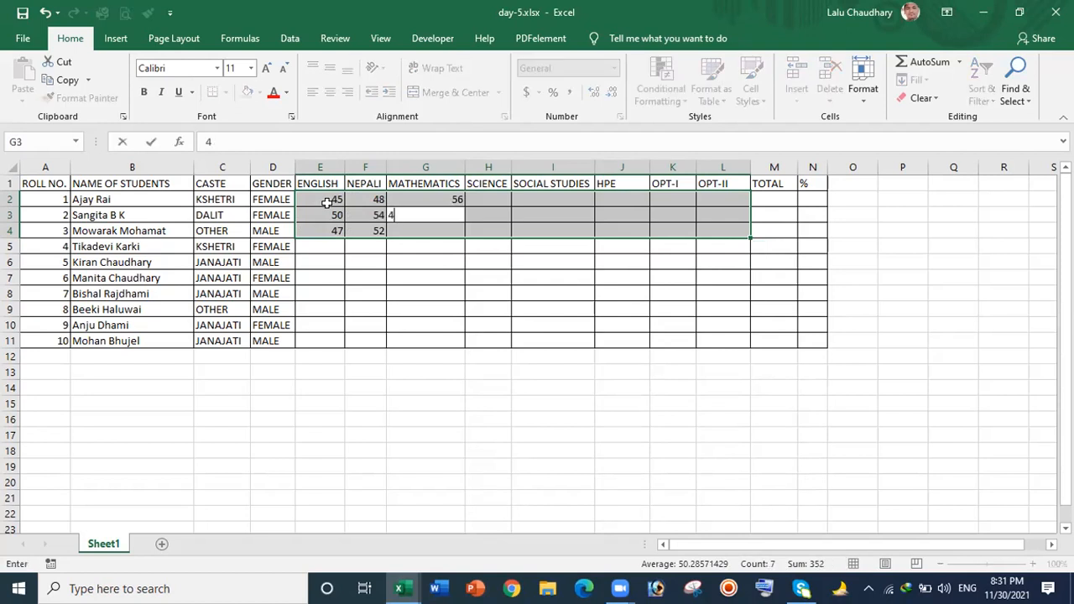
{"action": "key", "text": "Return"}
{"action": "type", "text": "45"}
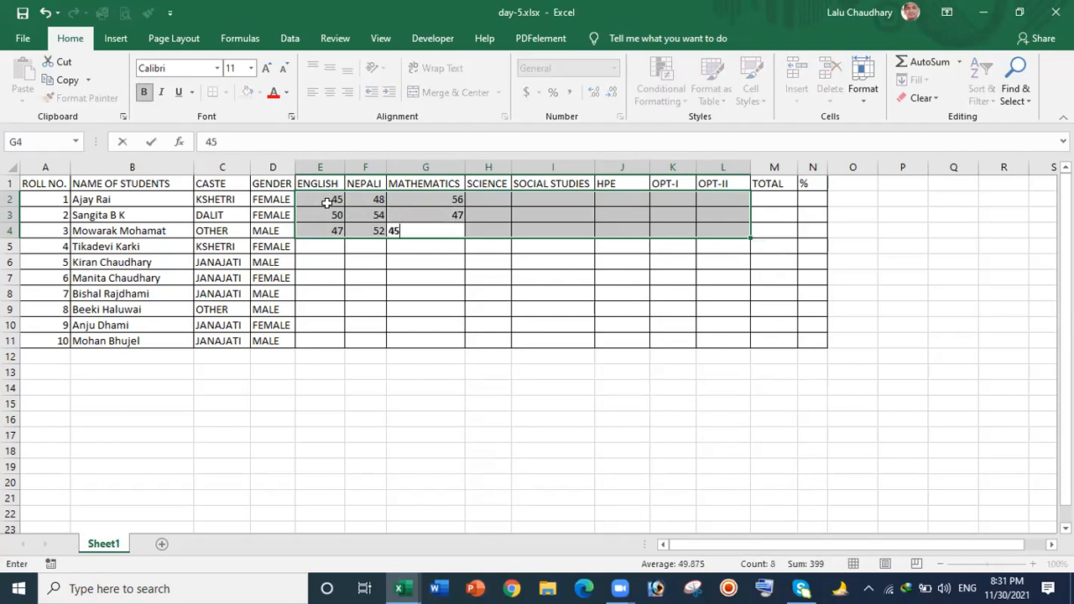
{"action": "key", "text": "Return"}
Enter the Science marks 56, 58 and 54 in H2:H4.
{"action": "type", "text": "56"}
{"action": "key", "text": "Return"}
{"action": "type", "text": "58"}
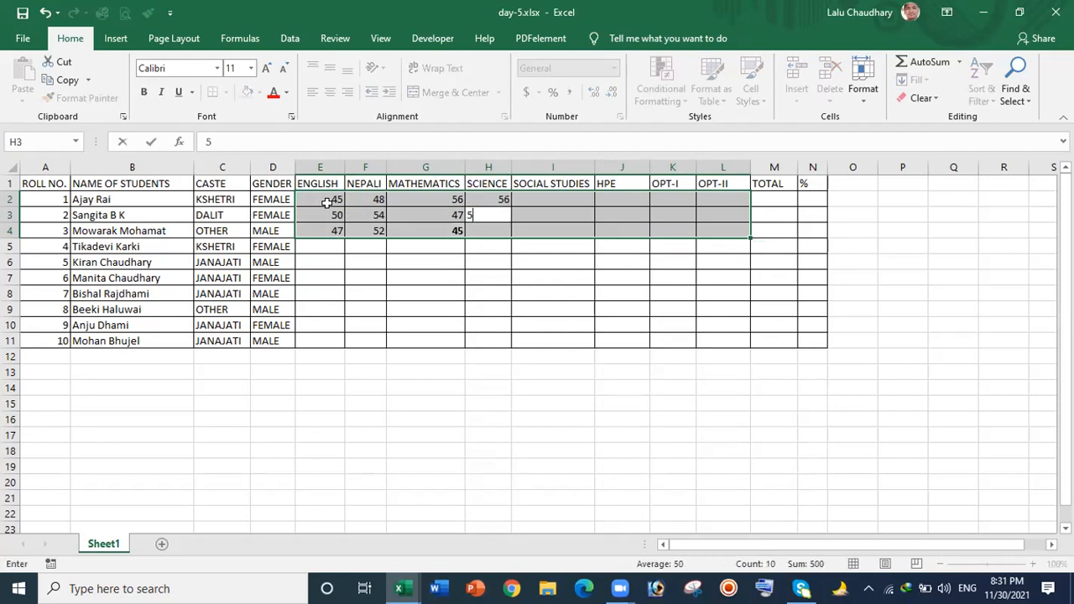
{"action": "key", "text": "Return"}
{"action": "type", "text": "54"}
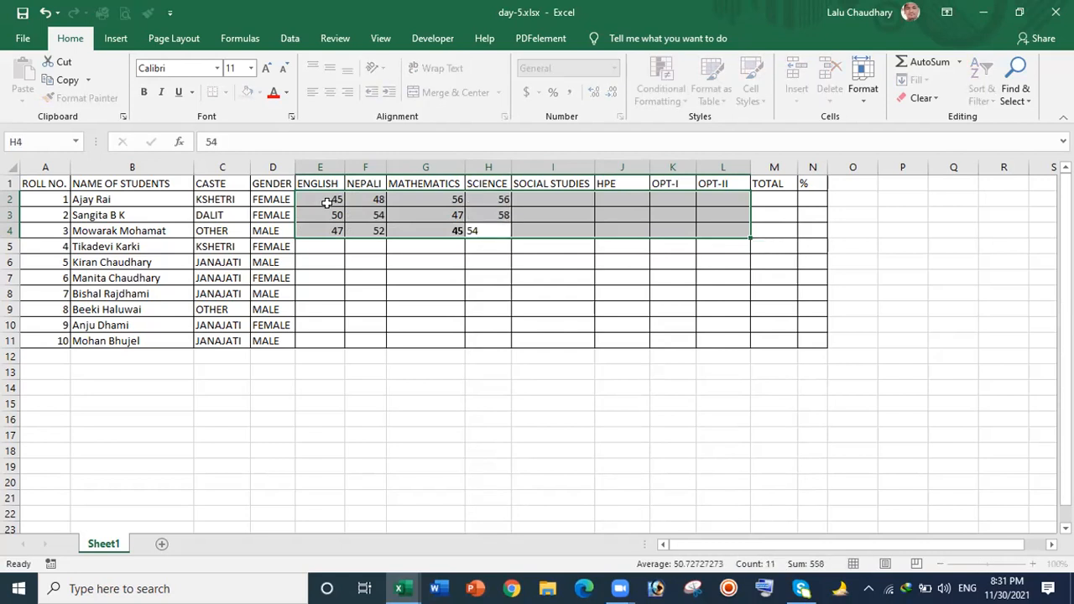
{"action": "key", "text": "Return"}
Enter the Social Studies marks 58, 49 and 56 in I2:I4.
{"action": "type", "text": "58"}
{"action": "key", "text": "Return"}
{"action": "type", "text": "49"}
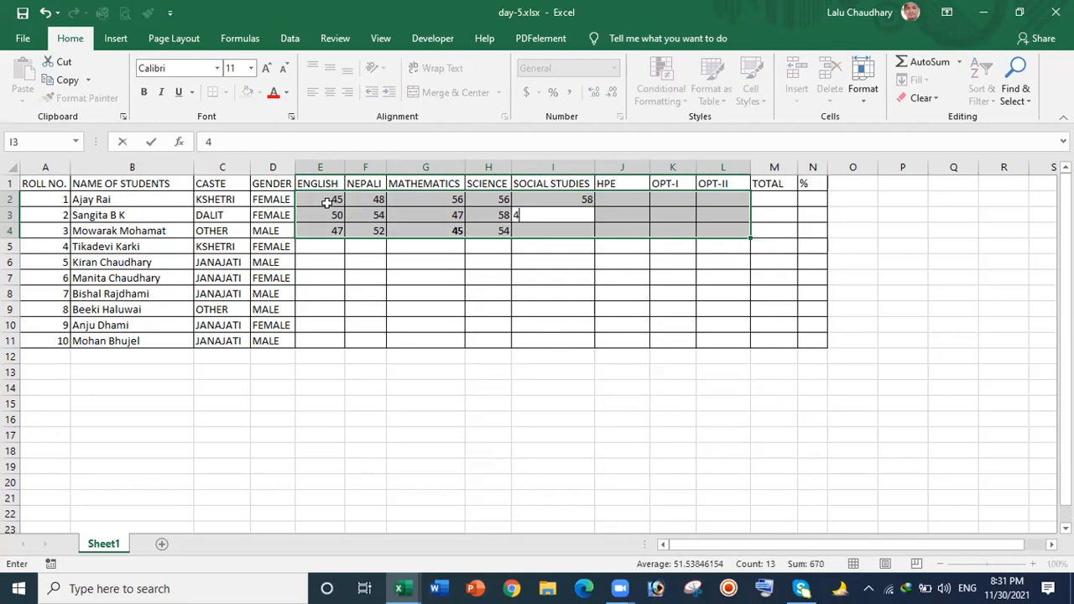
{"action": "key", "text": "Return"}
{"action": "type", "text": "56"}
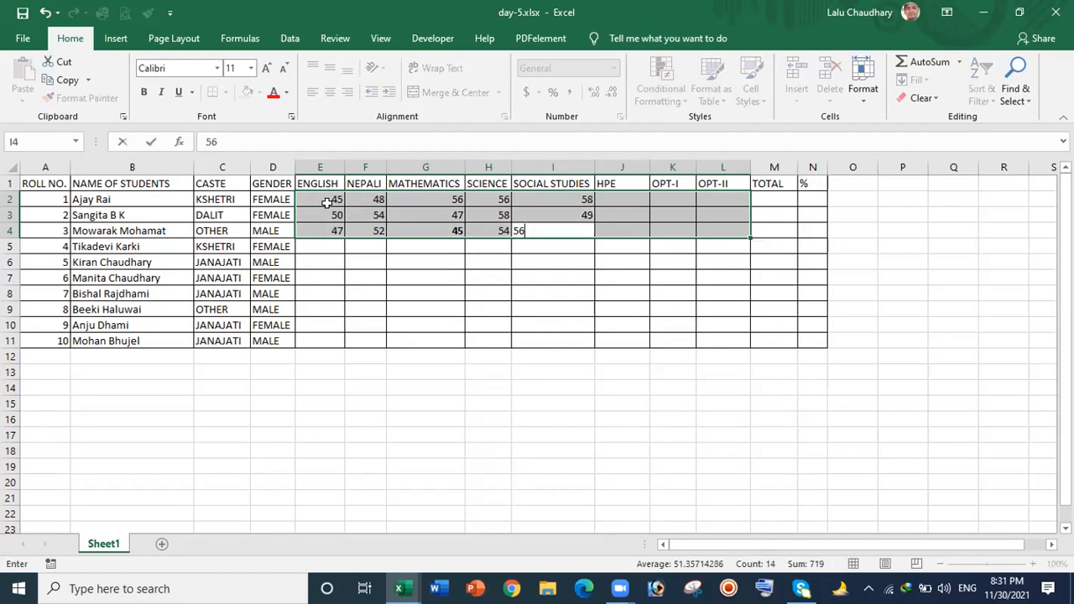
{"action": "key", "text": "Return"}
Enter the HPE marks 45, 51 and 52 in J2:J4.
{"action": "type", "text": "45"}
{"action": "key", "text": "Return"}
{"action": "type", "text": "51"}
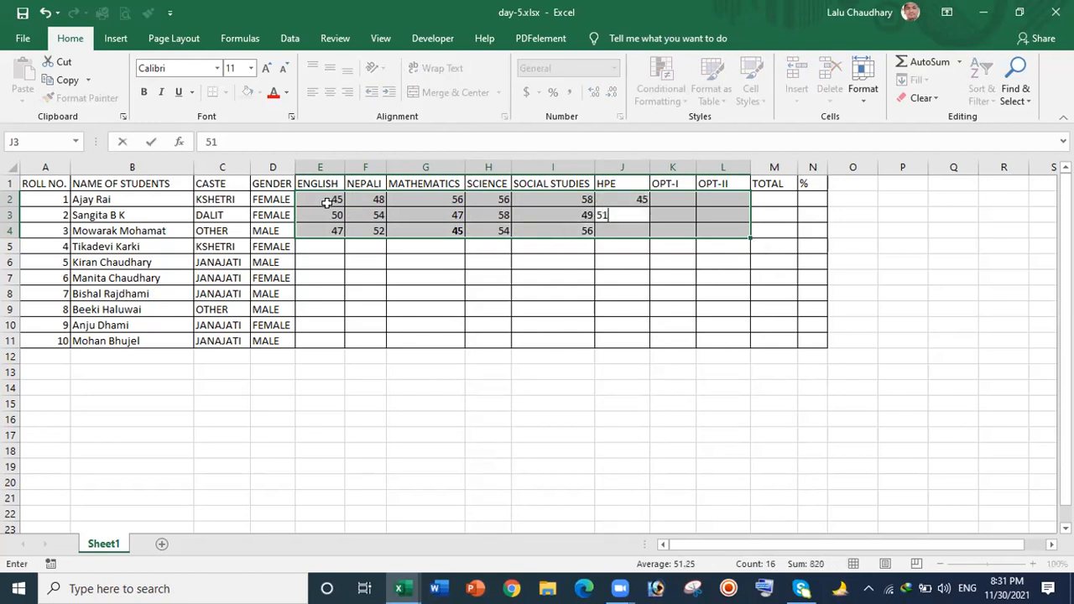
{"action": "key", "text": "Return"}
{"action": "type", "text": "52"}
{"action": "key", "text": "Return"}
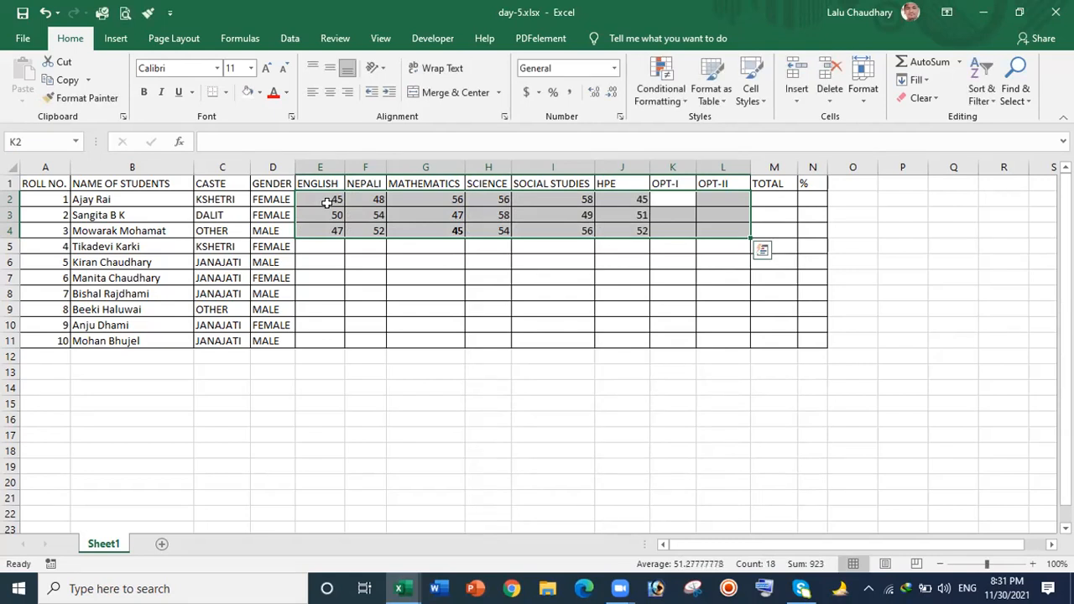
Enter the OPT-I marks 54, 57 and 58 in K2:K4.
{"action": "type", "text": "54"}
{"action": "key", "text": "Return"}
{"action": "type", "text": "57"}
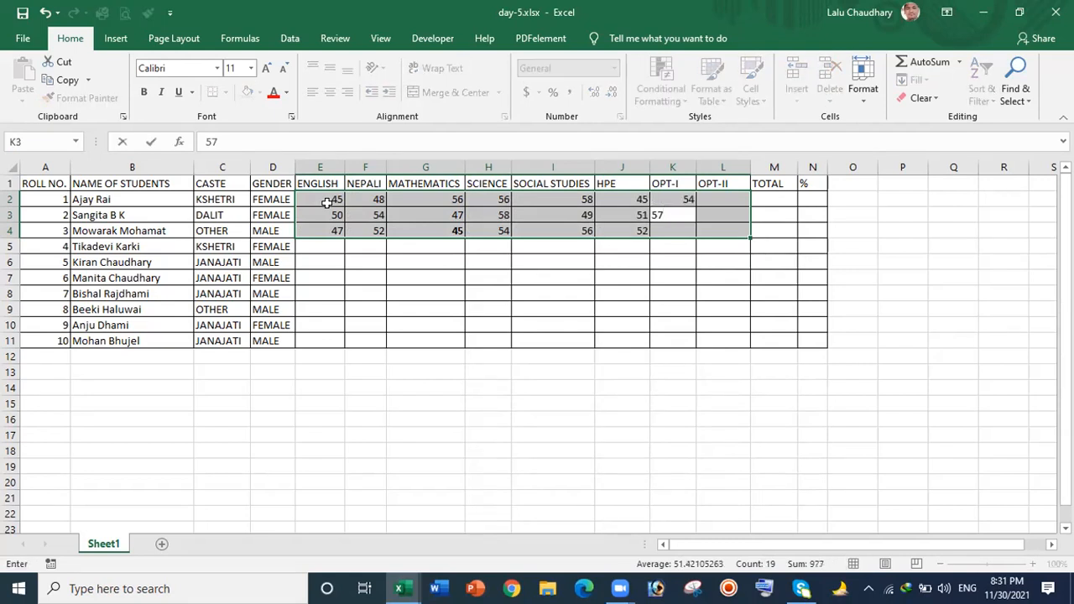
{"action": "key", "text": "Return"}
{"action": "type", "text": "58"}
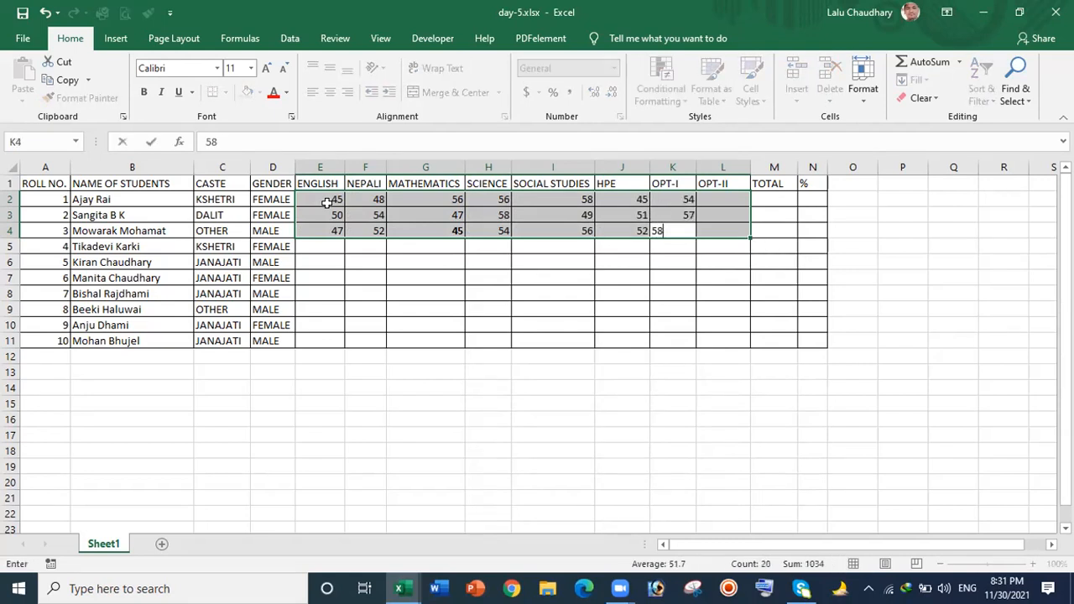
{"action": "key", "text": "Return"}
Enter the OPT-II marks 59, 58 and 54' in L2:L4.
{"action": "type", "text": "59"}
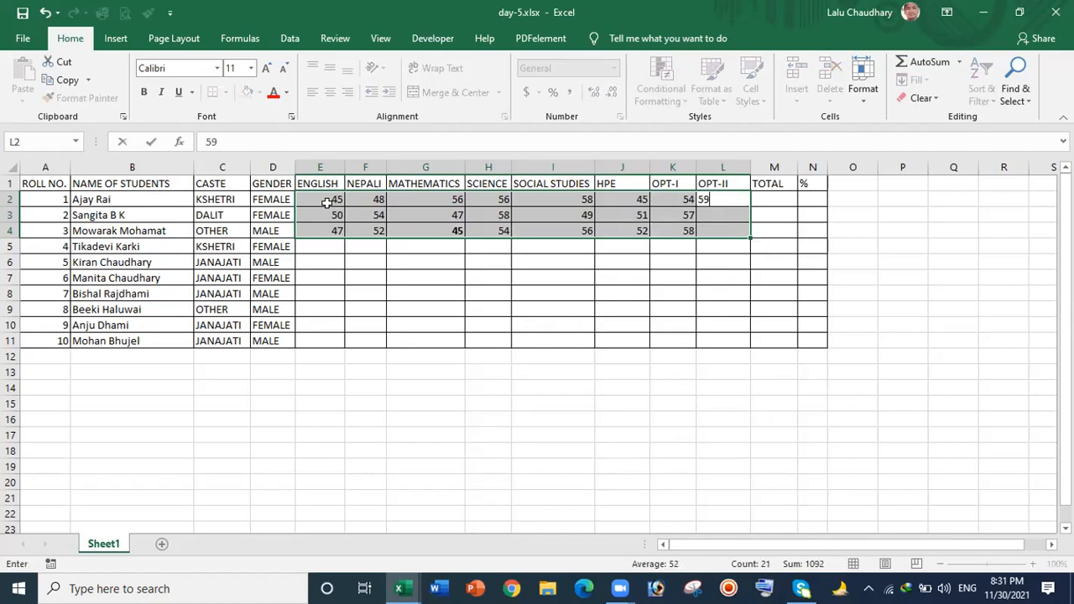
{"action": "key", "text": "Return"}
{"action": "type", "text": "58"}
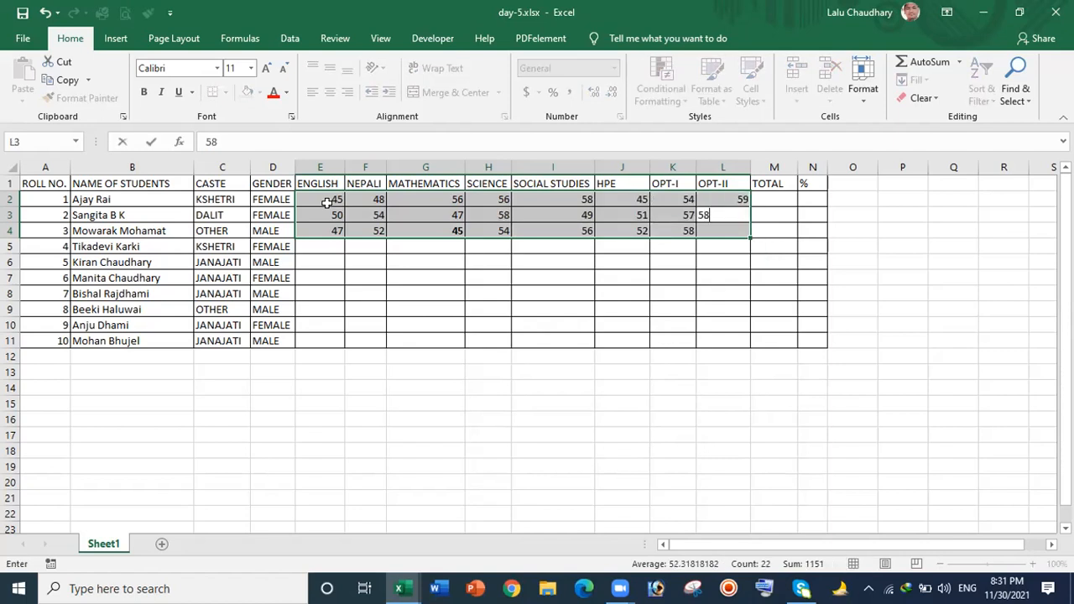
{"action": "key", "text": "Return"}
{"action": "type", "text": "54"}
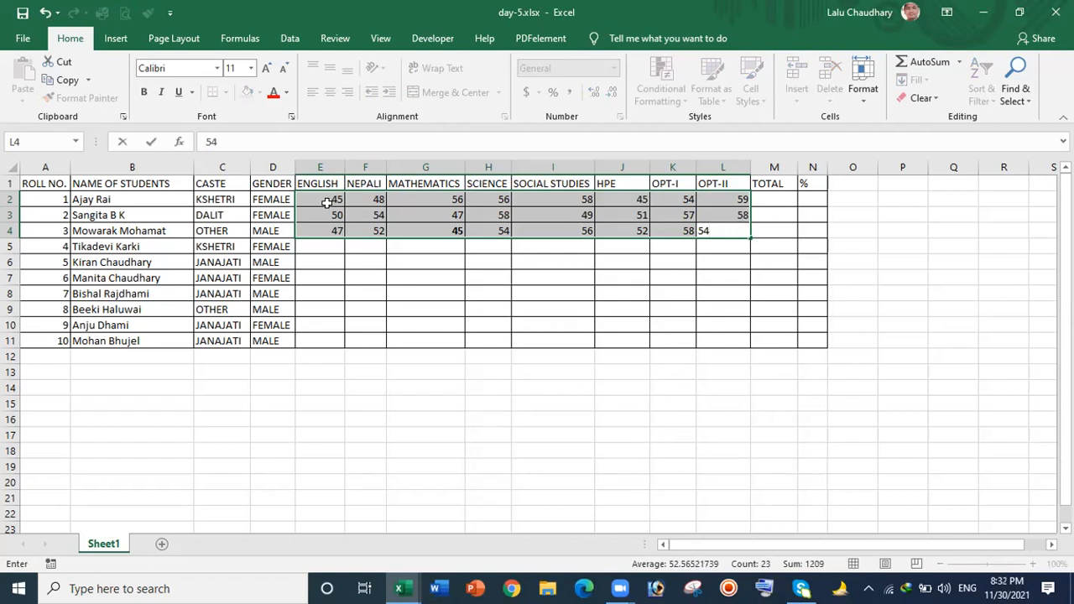
{"action": "type", "text": "'"}
{"action": "key", "text": "Return"}
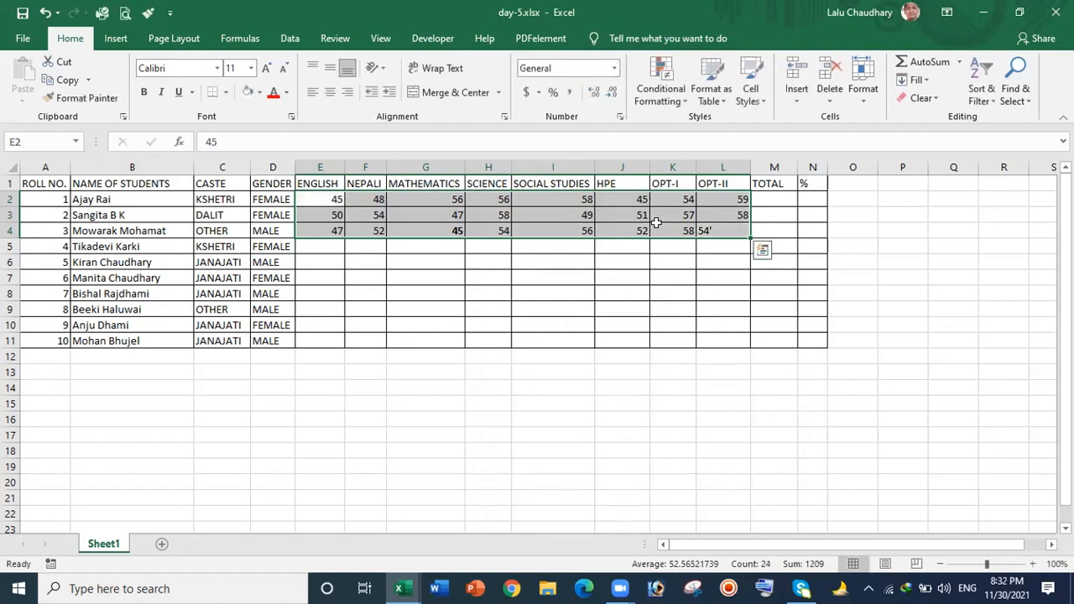
Correct the third student's OPT-II mark in L4 to 54.
{"action": "left_click", "coordinate": [732, 228]}
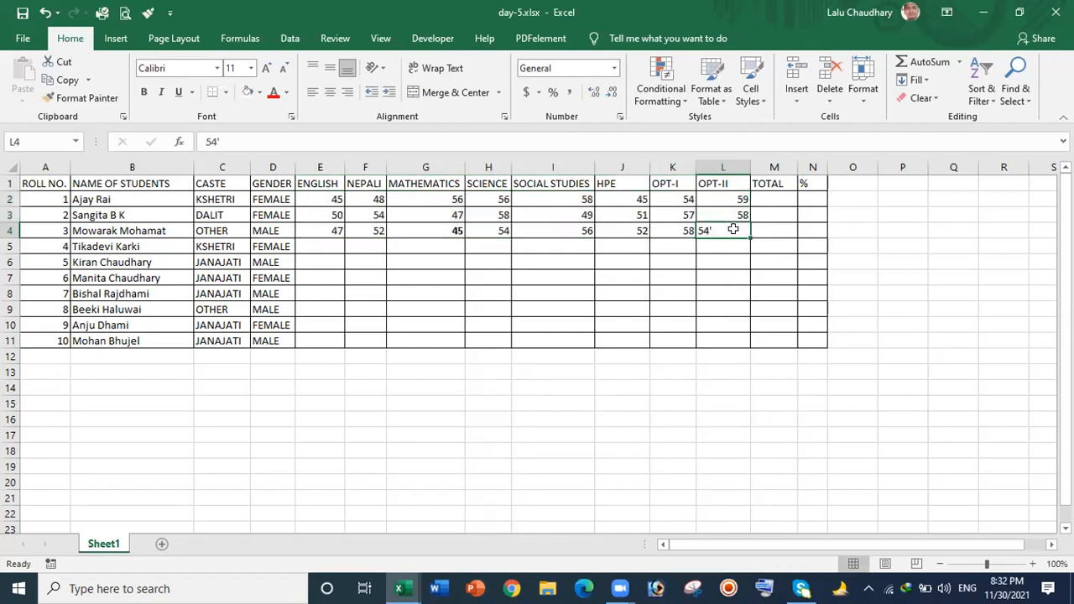
{"action": "type", "text": "54"}
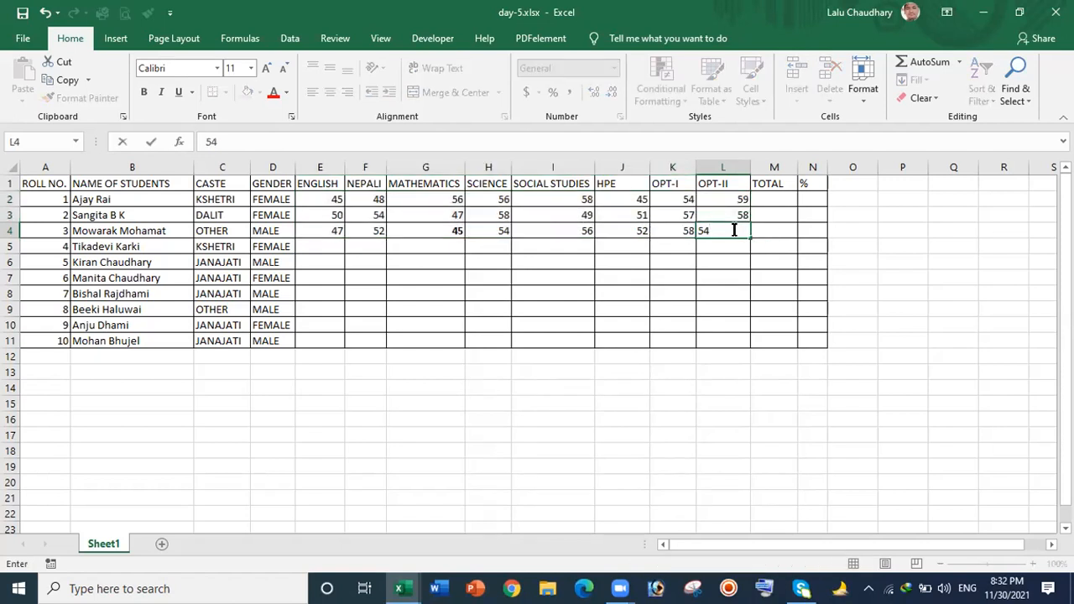
{"action": "left_click", "coordinate": [720, 272]}
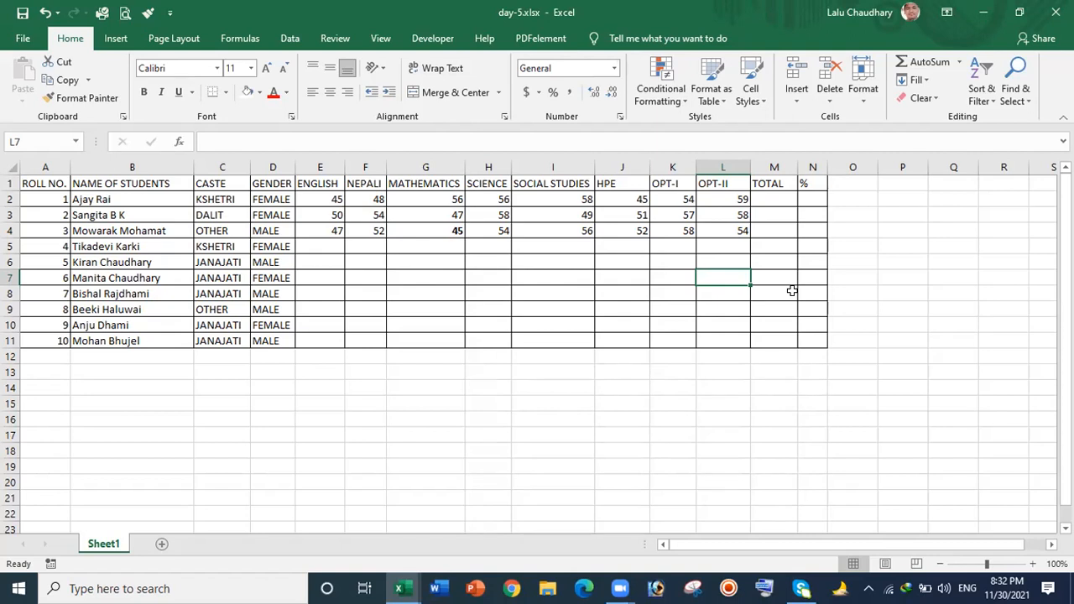
Try to build the first student's total in M2 by adding individual mark cells, starting with =E2+F2.
{"action": "left_click", "coordinate": [774, 198]}
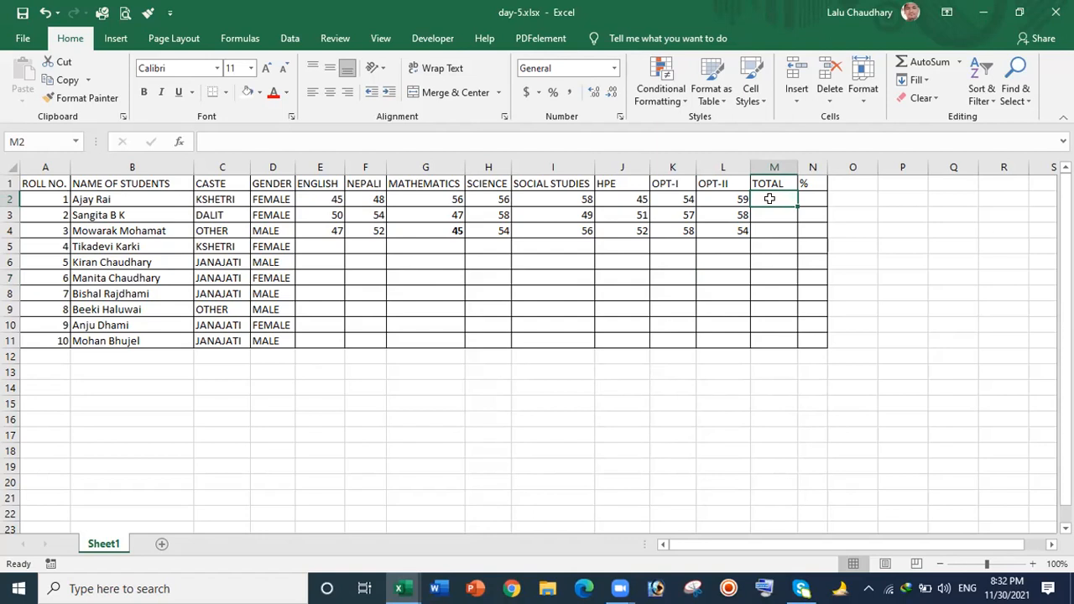
{"action": "type", "text": "="}
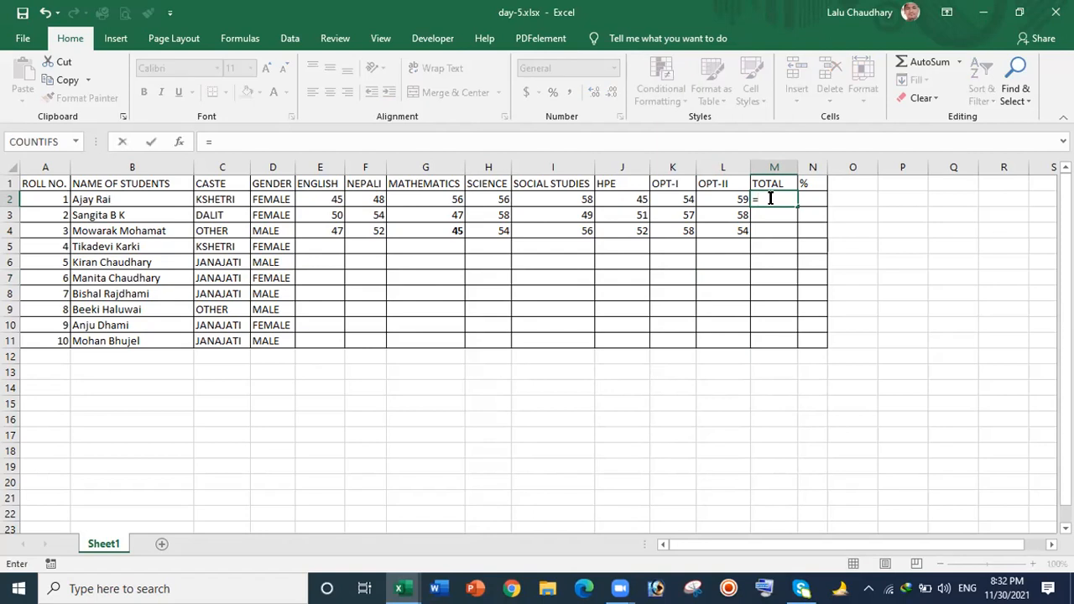
{"action": "left_click", "coordinate": [327, 199]}
{"action": "type", "text": "+"}
{"action": "left_click", "coordinate": [365, 194]}
{"action": "type", "text": "+"}
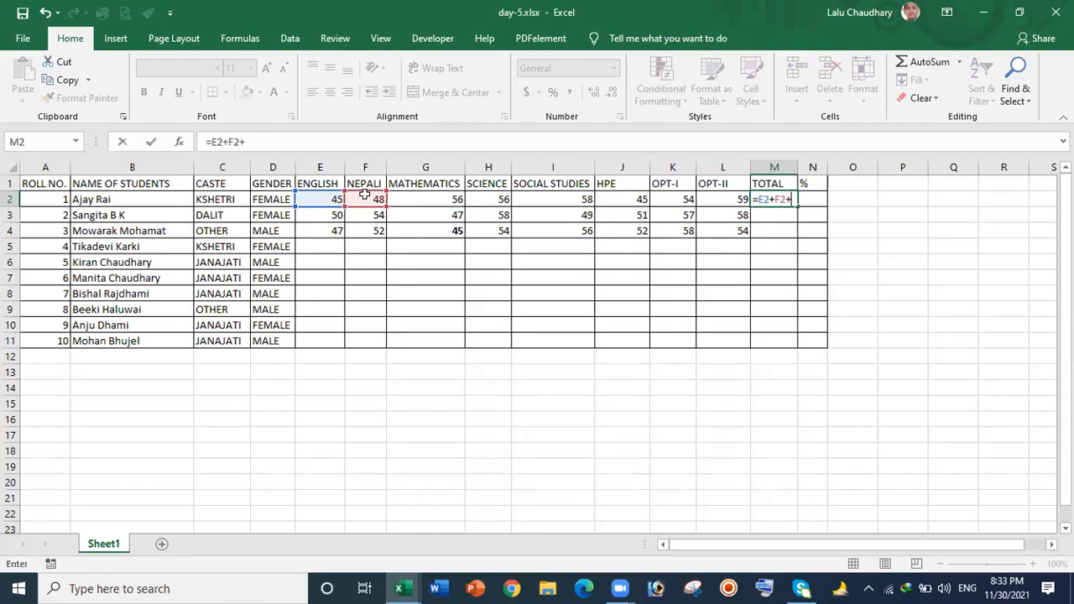
{"action": "left_click", "coordinate": [478, 249]}
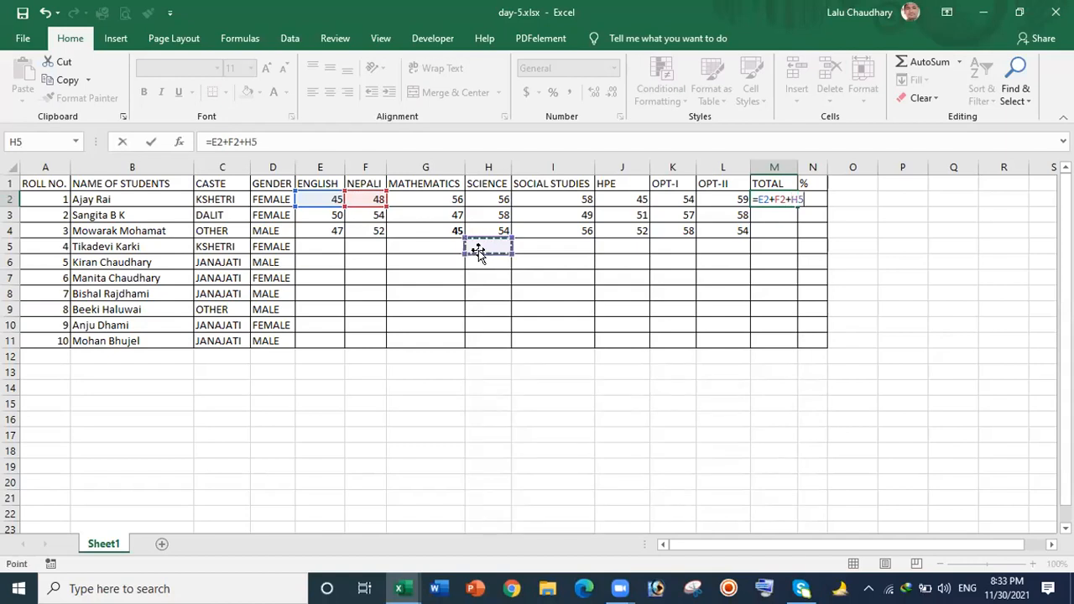
{"action": "key", "text": "BackSpace"}
{"action": "key", "text": "BackSpace"}
{"action": "key", "text": "BackSpace"}
{"action": "key", "text": "BackSpace"}
{"action": "key", "text": "BackSpace"}
{"action": "key", "text": "BackSpace"}
{"action": "key", "text": "BackSpace"}
{"action": "key", "text": "BackSpace"}
{"action": "key", "text": "BackSpace"}
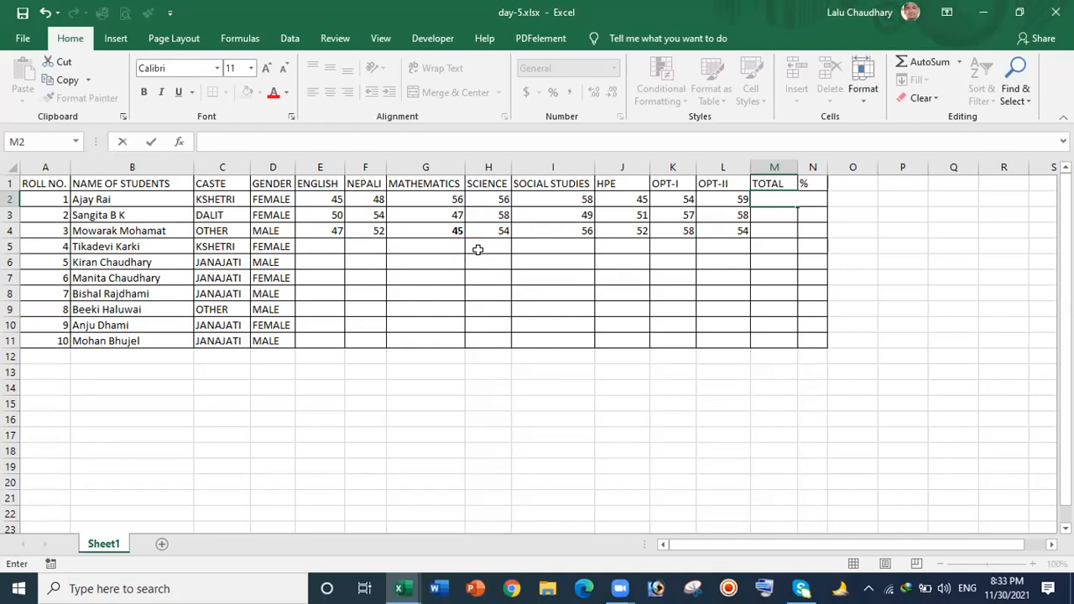
{"action": "left_click", "coordinate": [721, 326]}
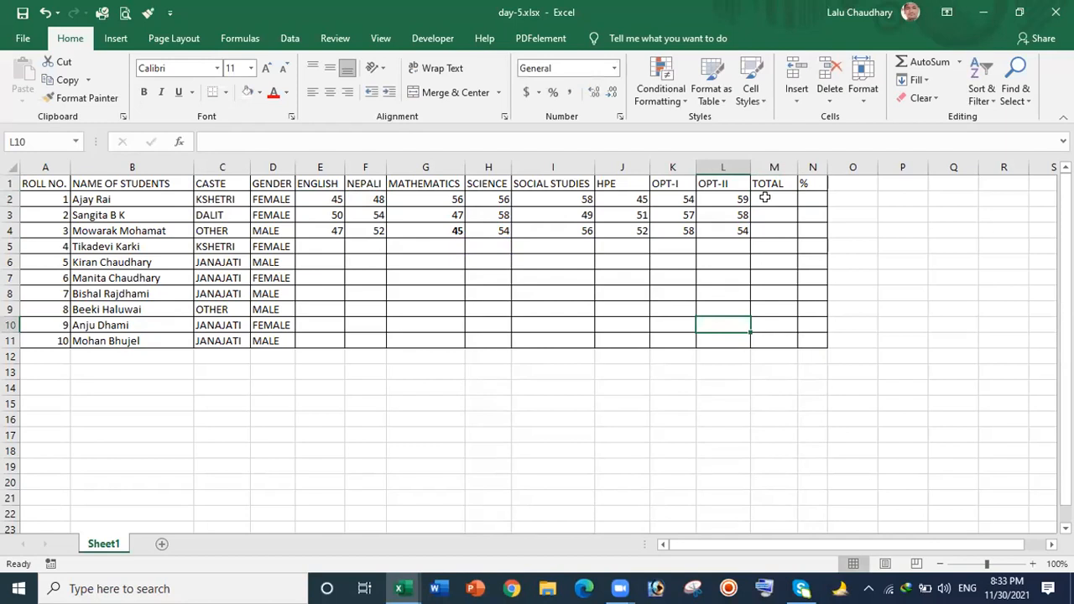
{"action": "left_click", "coordinate": [764, 197]}
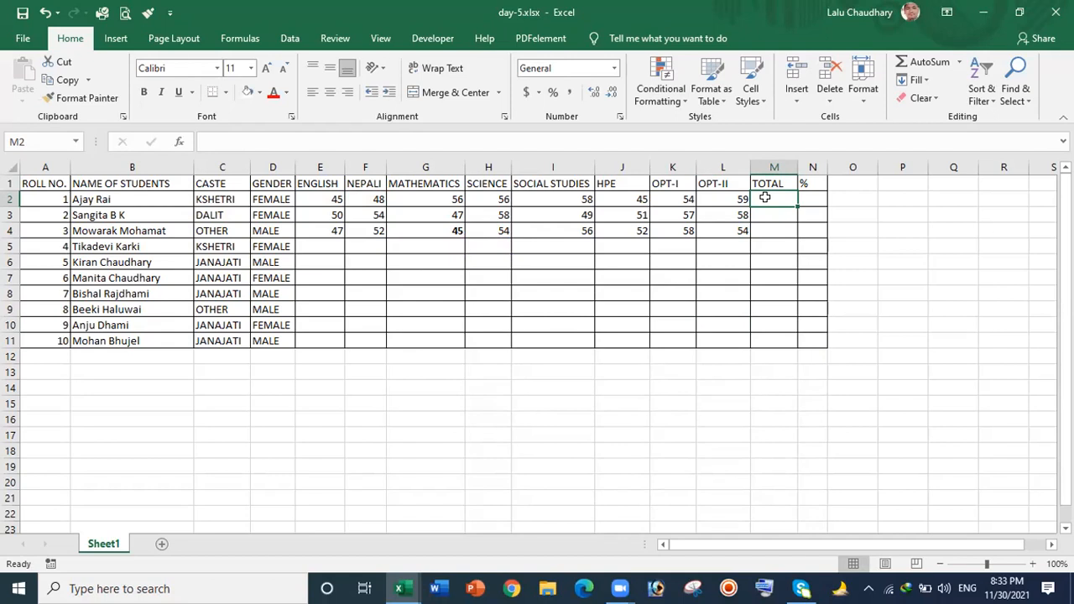
{"action": "key", "text": "alt"}
{"action": "key", "text": "alt+="}
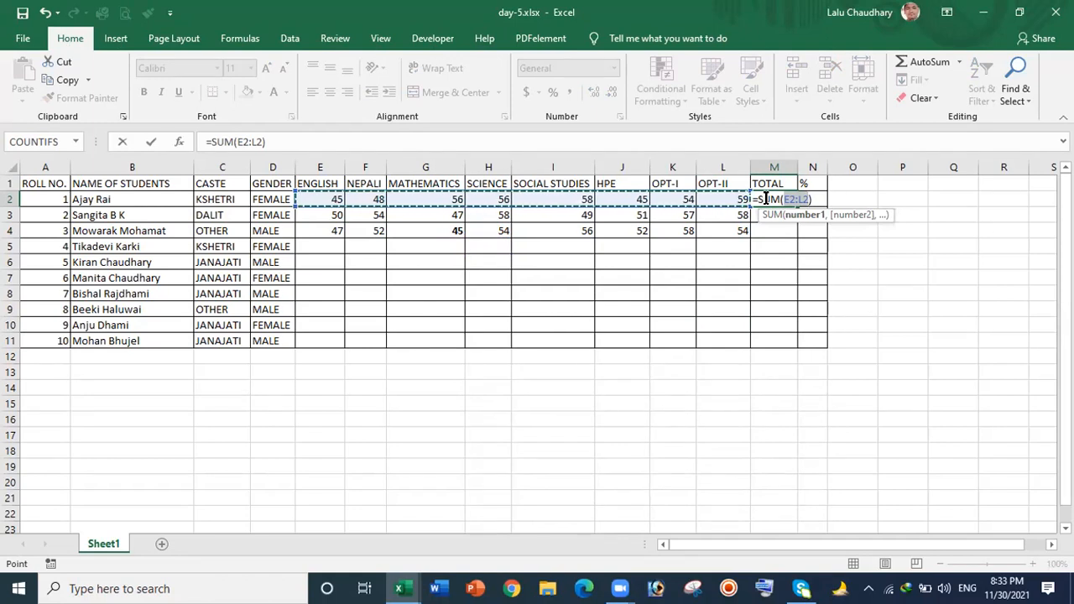
{"action": "key", "text": "alt+Return"}
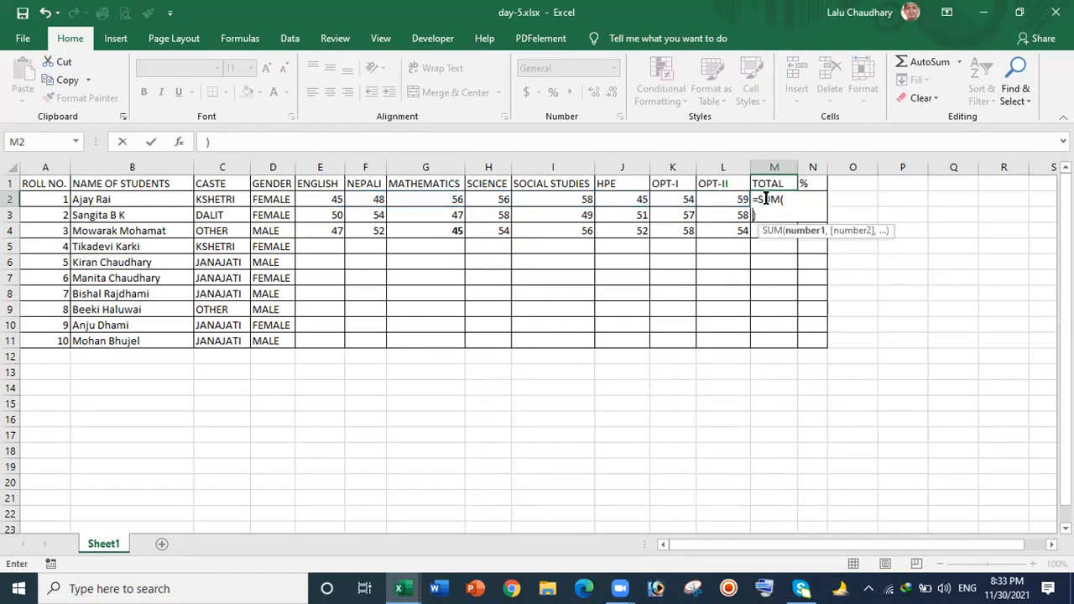
{"action": "key", "text": "Return"}
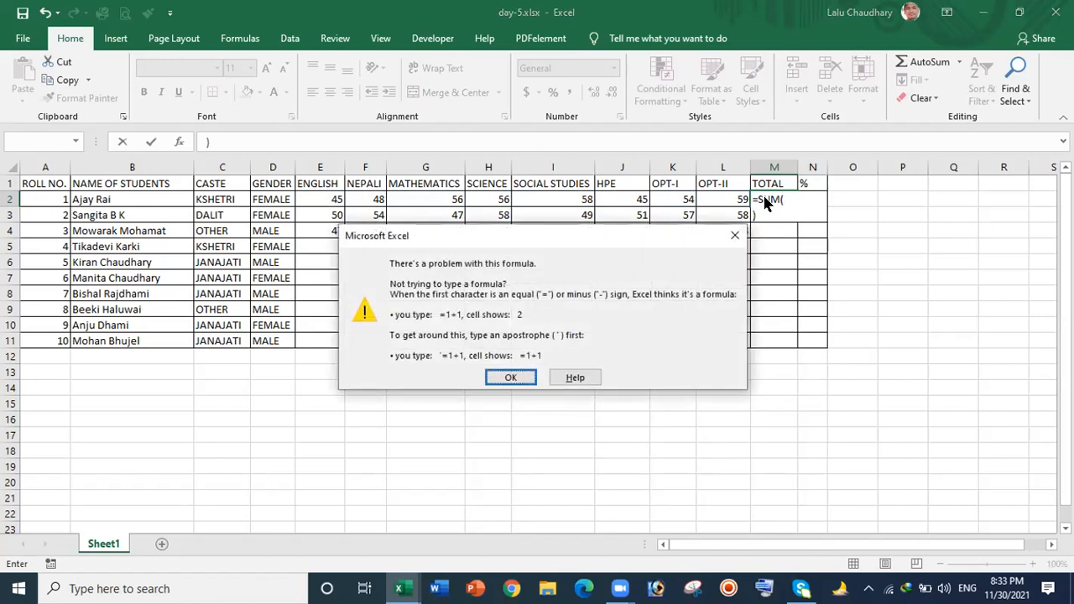
{"action": "left_click", "coordinate": [735, 236]}
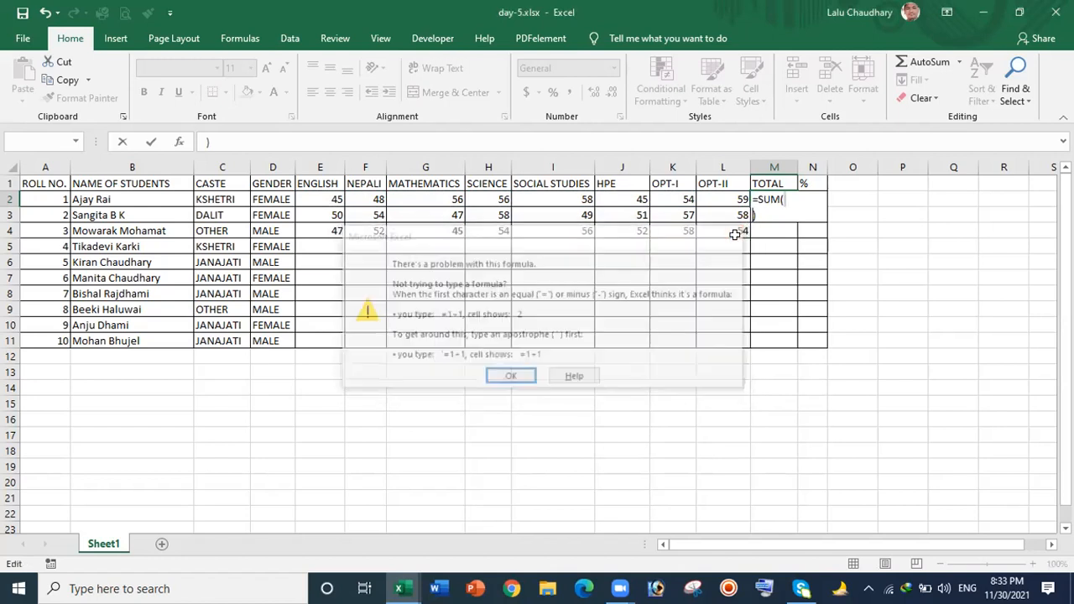
{"action": "key", "text": "BackSpace"}
{"action": "key", "text": "BackSpace"}
{"action": "key", "text": "BackSpace"}
{"action": "key", "text": "BackSpace"}
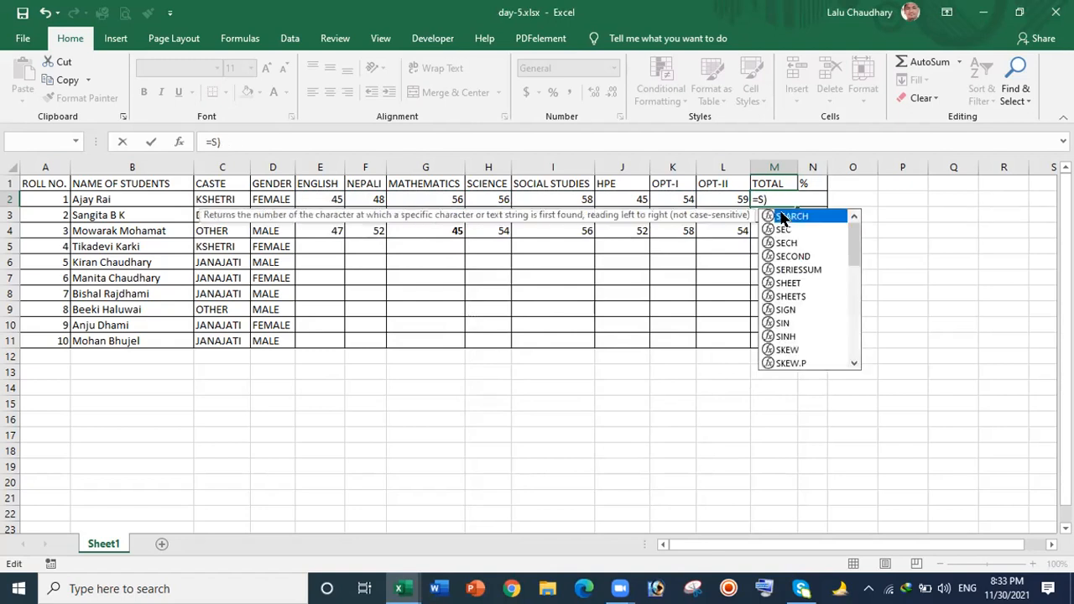
{"action": "left_click", "coordinate": [776, 193]}
{"action": "key", "text": "BackSpace"}
{"action": "key", "text": "BackSpace"}
{"action": "key", "text": "BackSpace"}
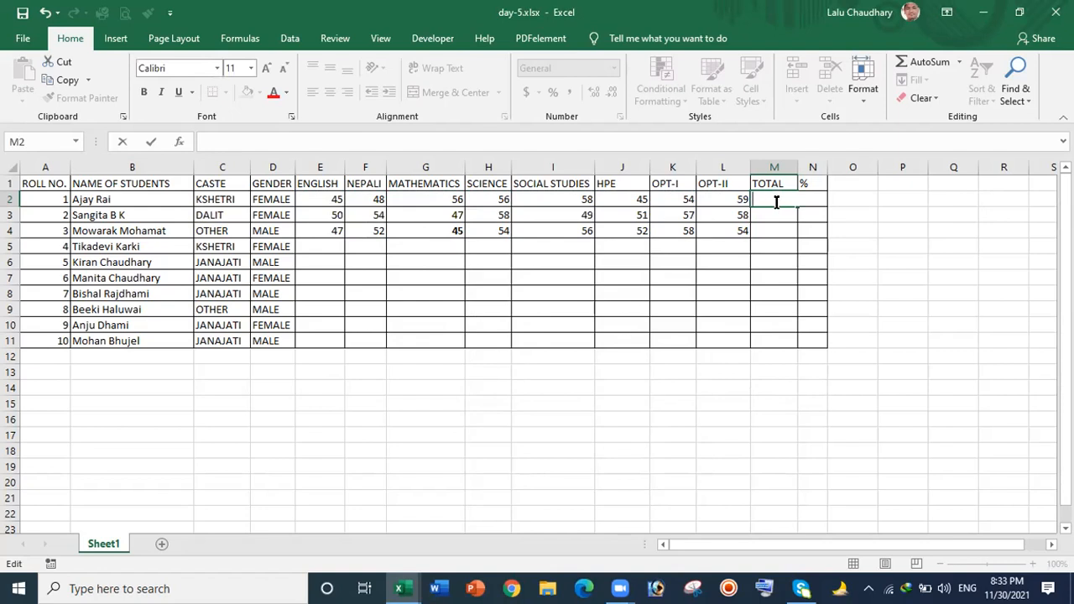
{"action": "key", "text": "Escape"}
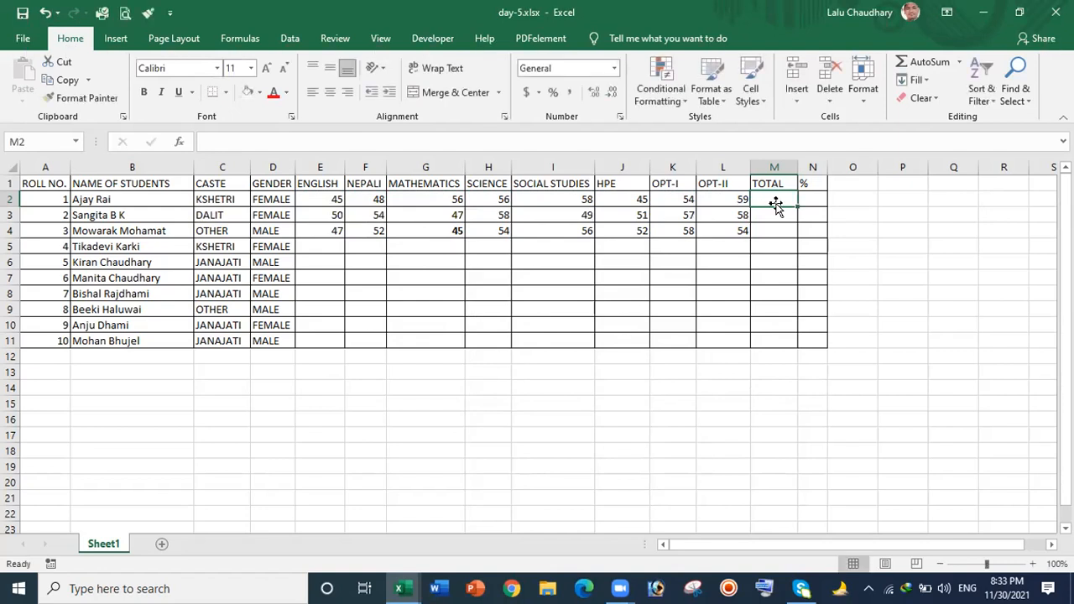
{"action": "key", "text": "Down"}
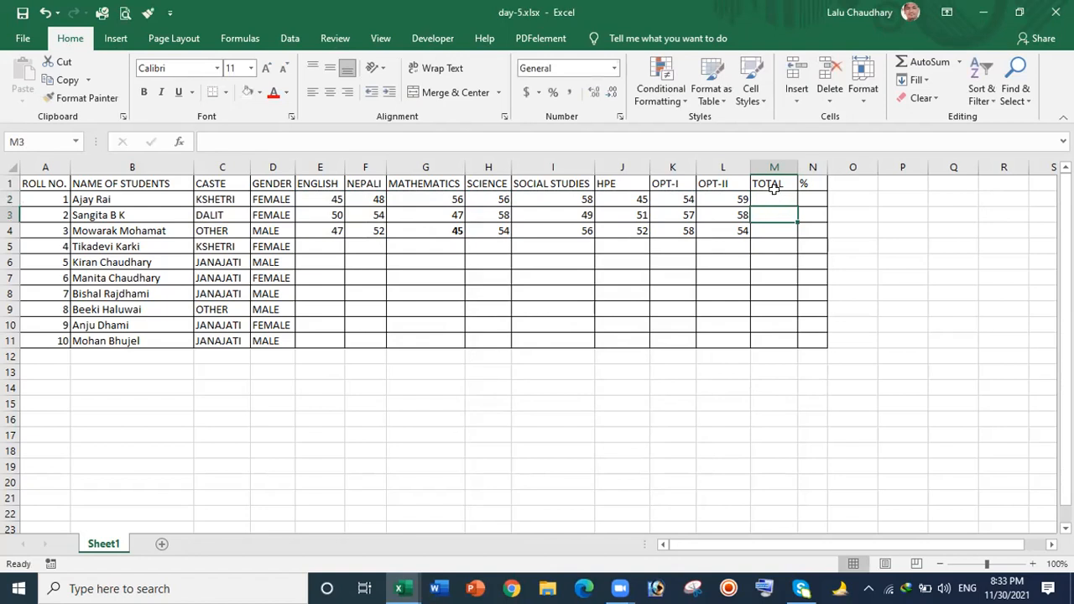
Total the first student's marks in M2 with AutoSum over E2:L2 and fill the formula down to M4.
{"action": "left_click", "coordinate": [770, 197]}
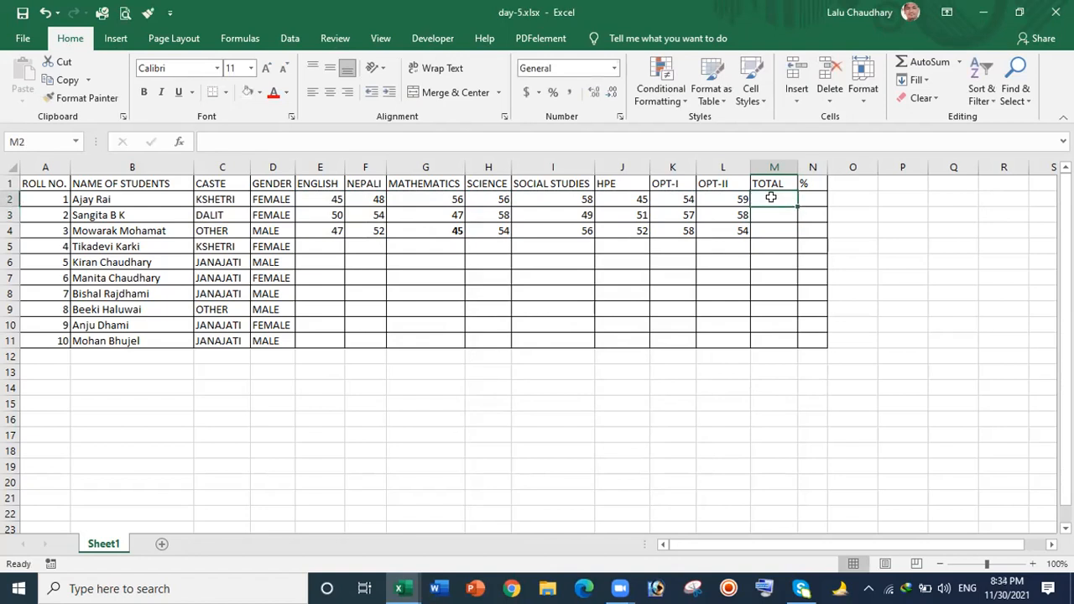
{"action": "key", "text": "alt+equal"}
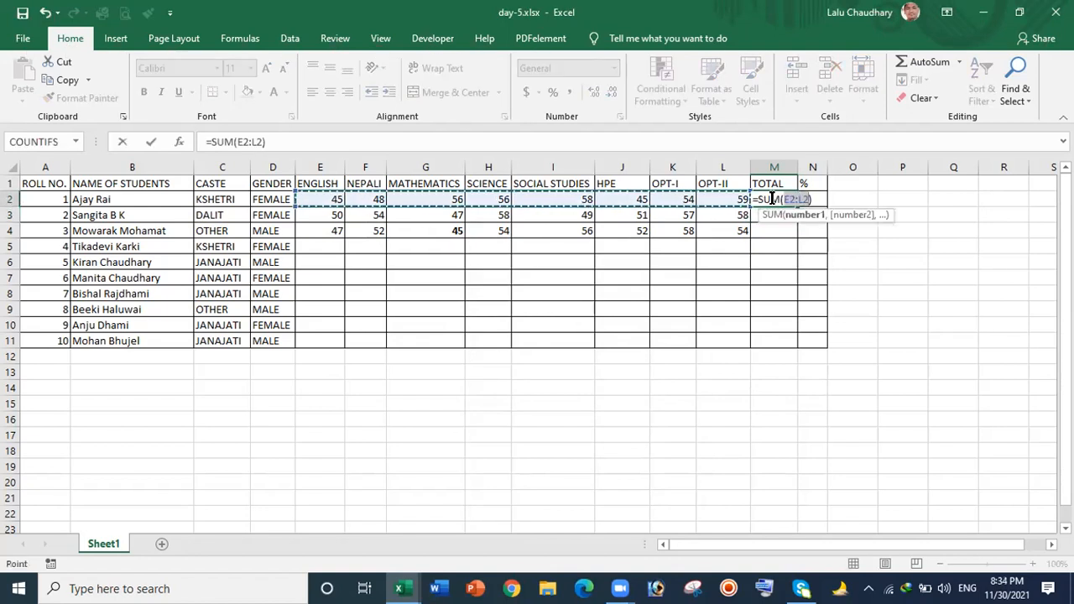
{"action": "key", "text": "Return"}
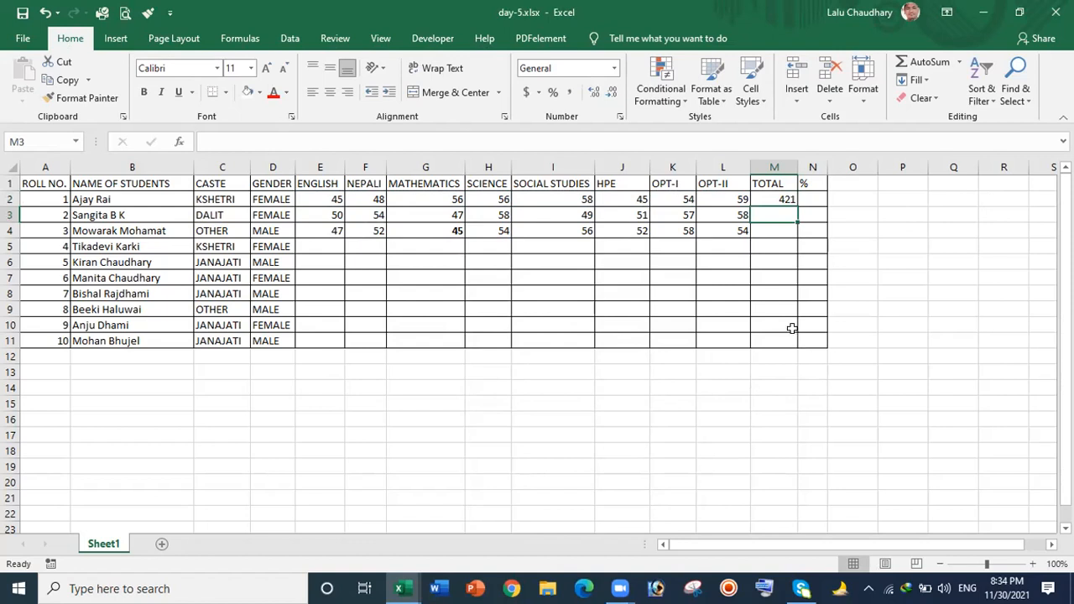
{"action": "left_click", "coordinate": [770, 197]}
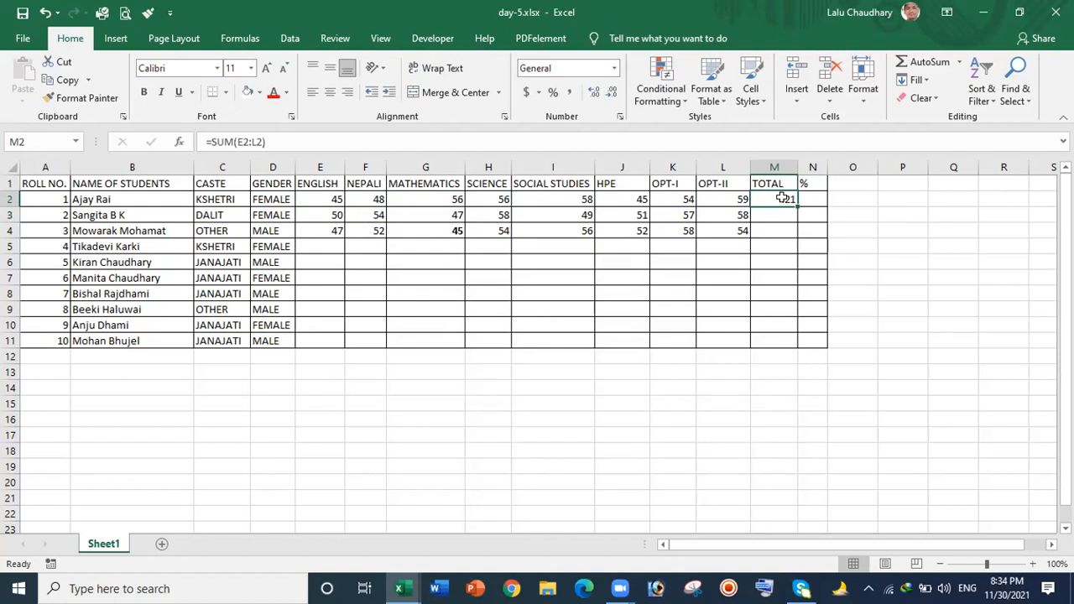
{"action": "left_click_drag", "start_coordinate": [794, 205], "coordinate": [796, 237]}
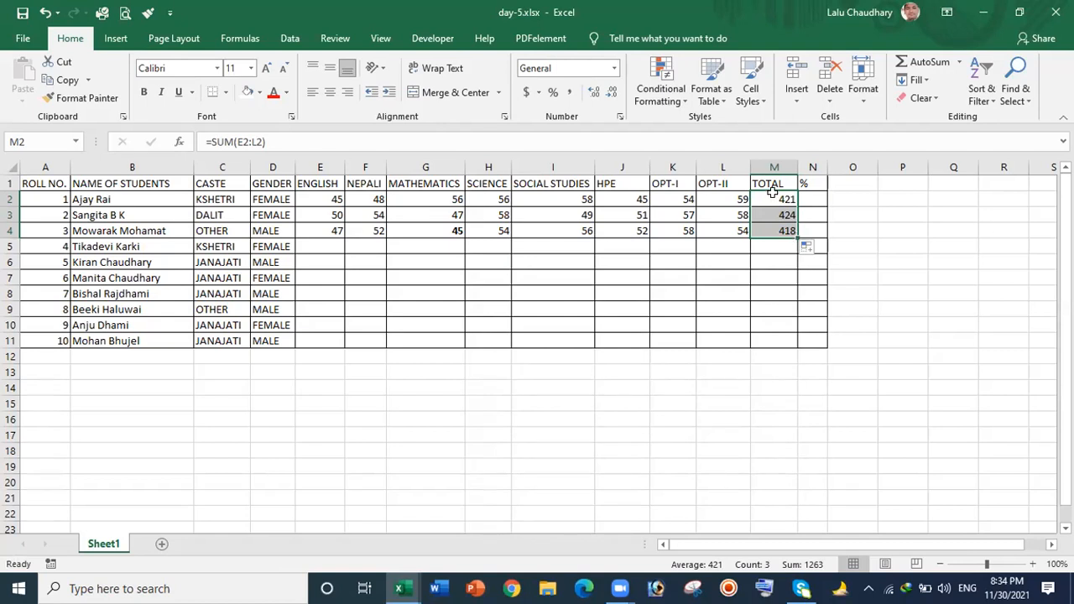
Clear the totals in M2:M4.
{"action": "key", "text": "Delete"}
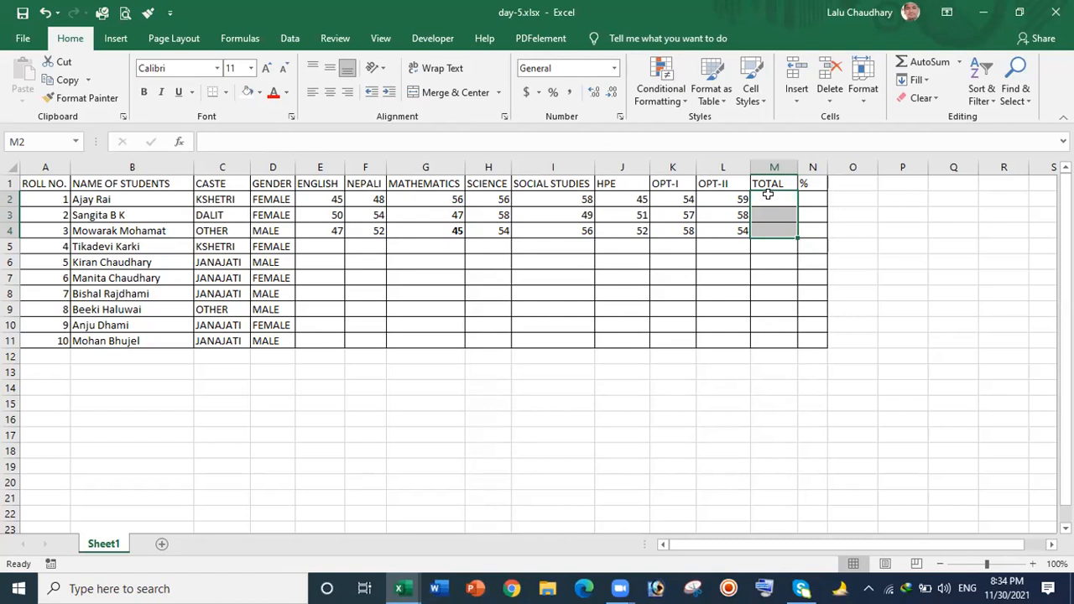
{"action": "left_click", "coordinate": [831, 225]}
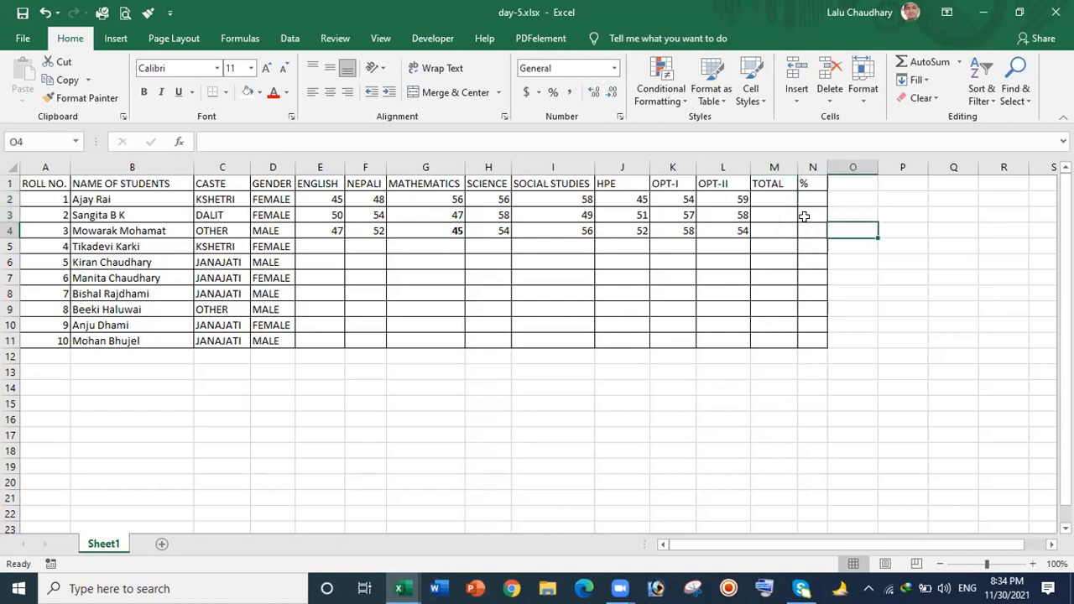
Insert =SUM(E2:L2) in M2 with AutoSum and copy it down through M4 for the other two students.
{"action": "left_click", "coordinate": [758, 192]}
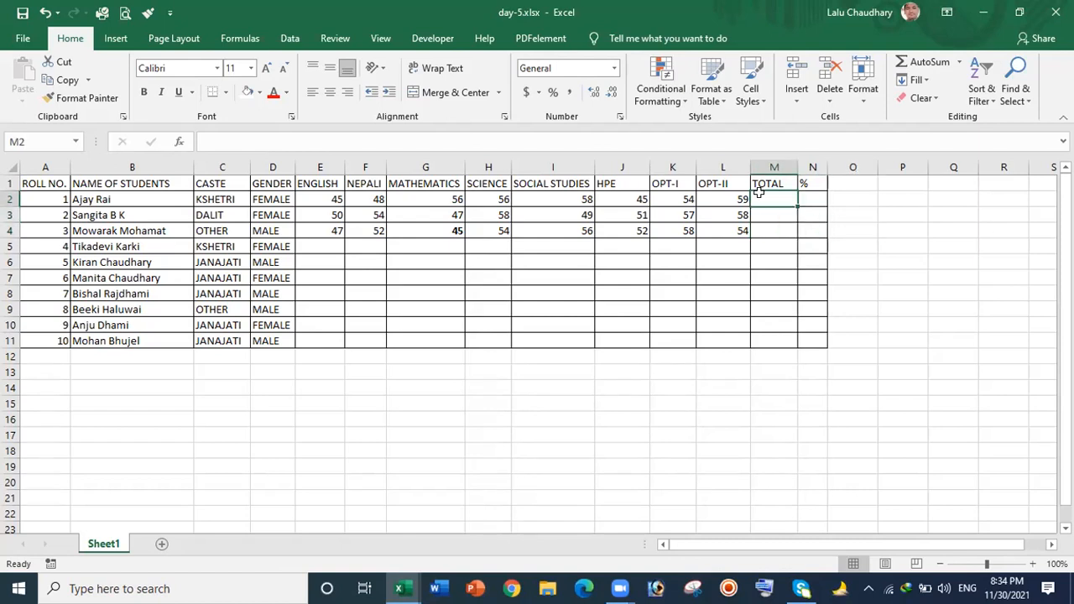
{"action": "key", "text": "alt+equal"}
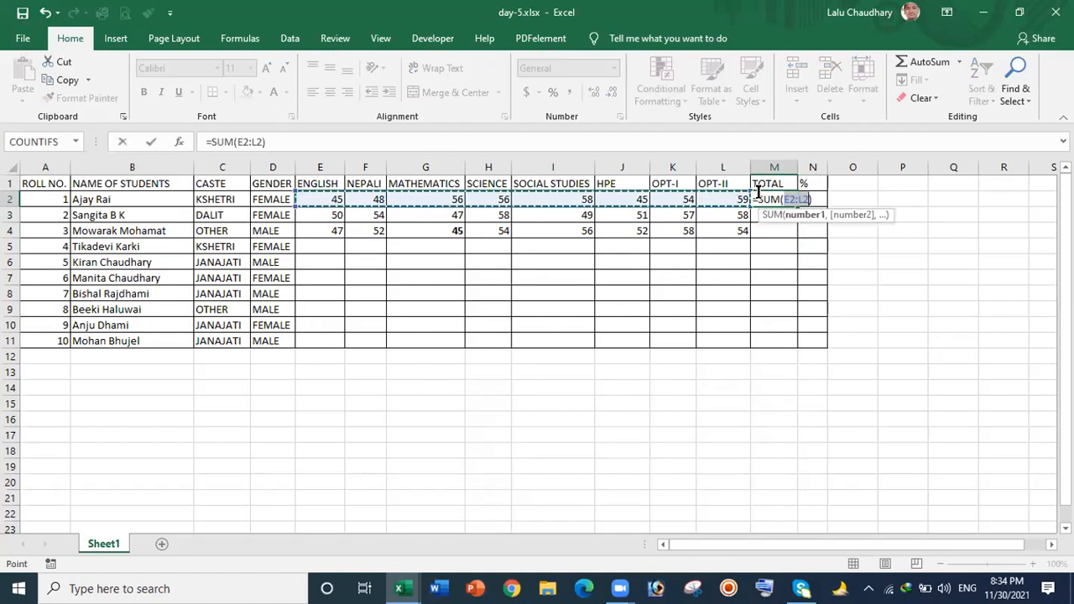
{"action": "key", "text": "Return"}
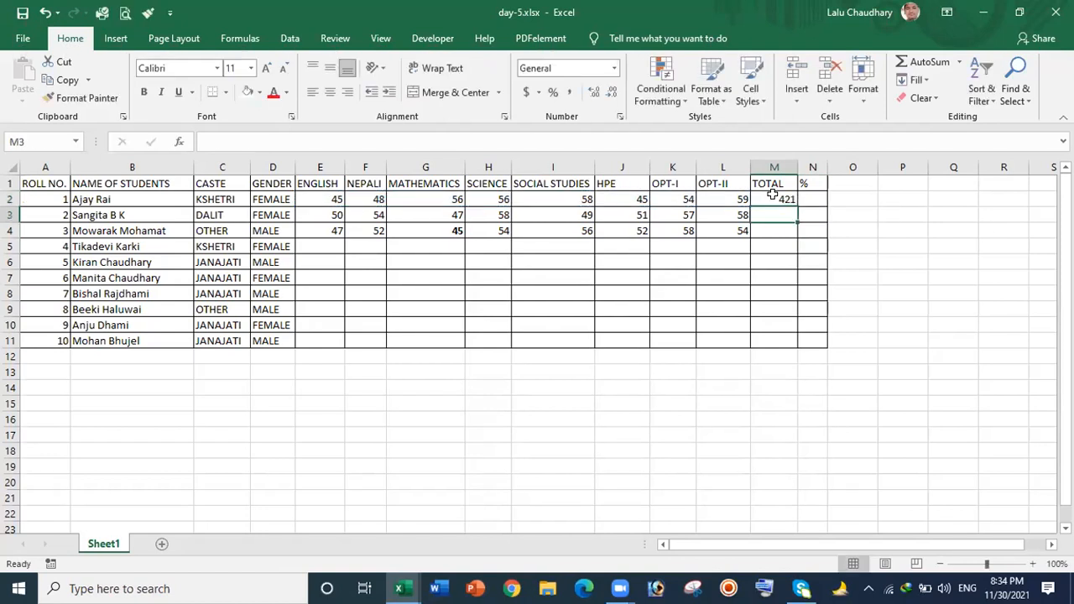
{"action": "left_click", "coordinate": [781, 199]}
{"action": "left_click_drag", "start_coordinate": [797, 205], "coordinate": [796, 237]}
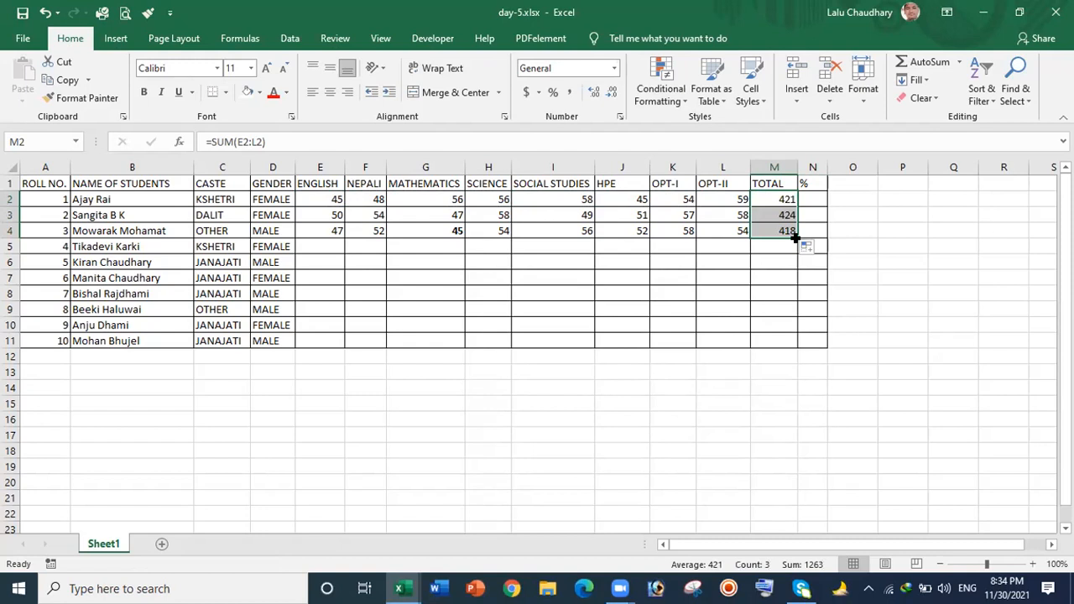
Try the percentage formula =M2/800*100 in N2 for the first student and clear the cell again.
{"action": "left_click", "coordinate": [810, 199]}
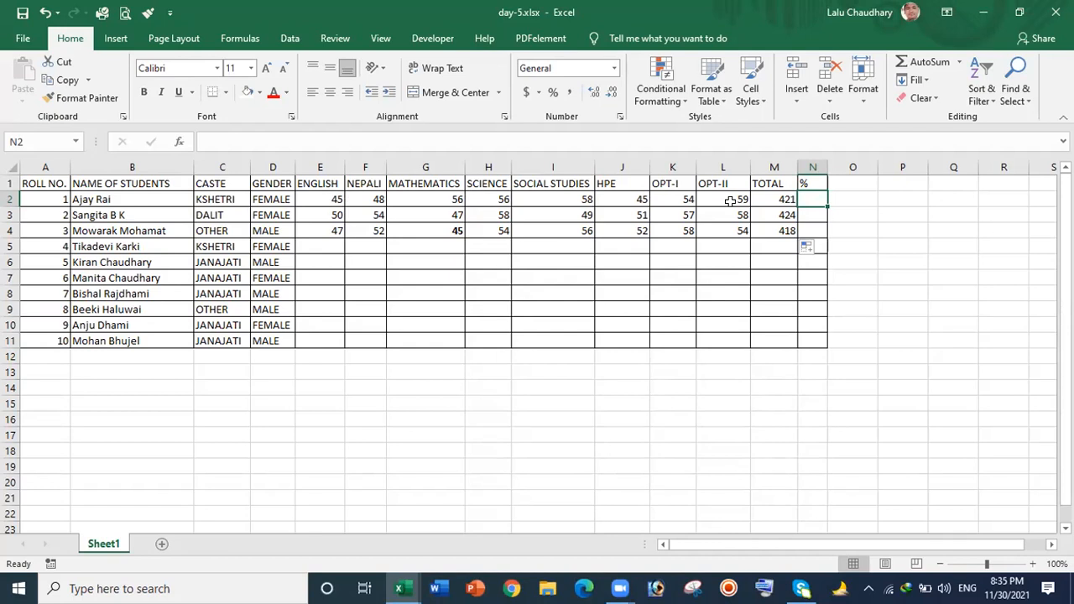
{"action": "type", "text": "="}
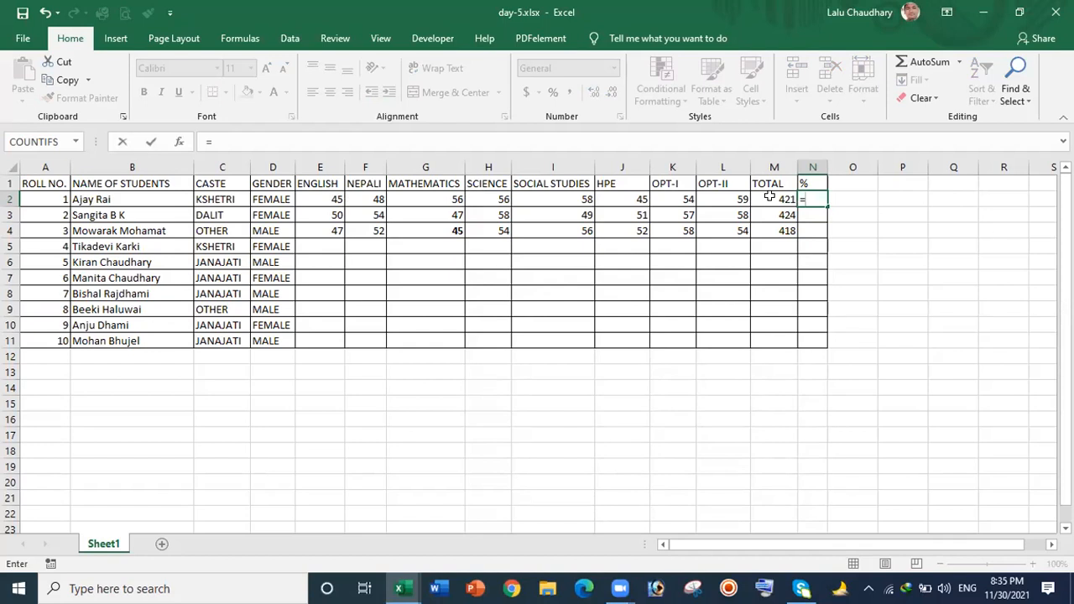
{"action": "left_click", "coordinate": [767, 196]}
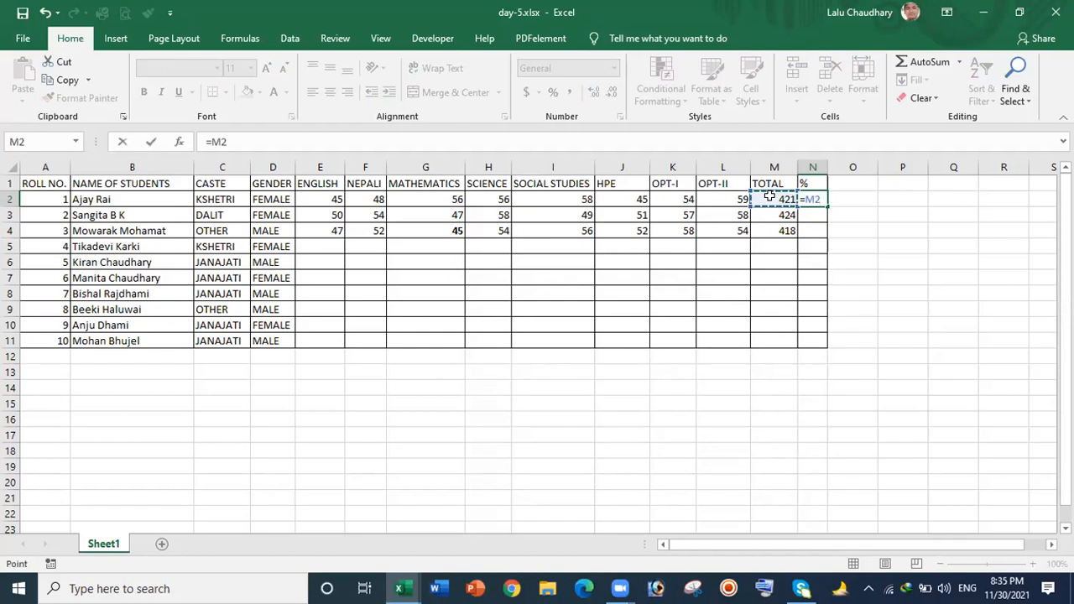
{"action": "type", "text": "/800"}
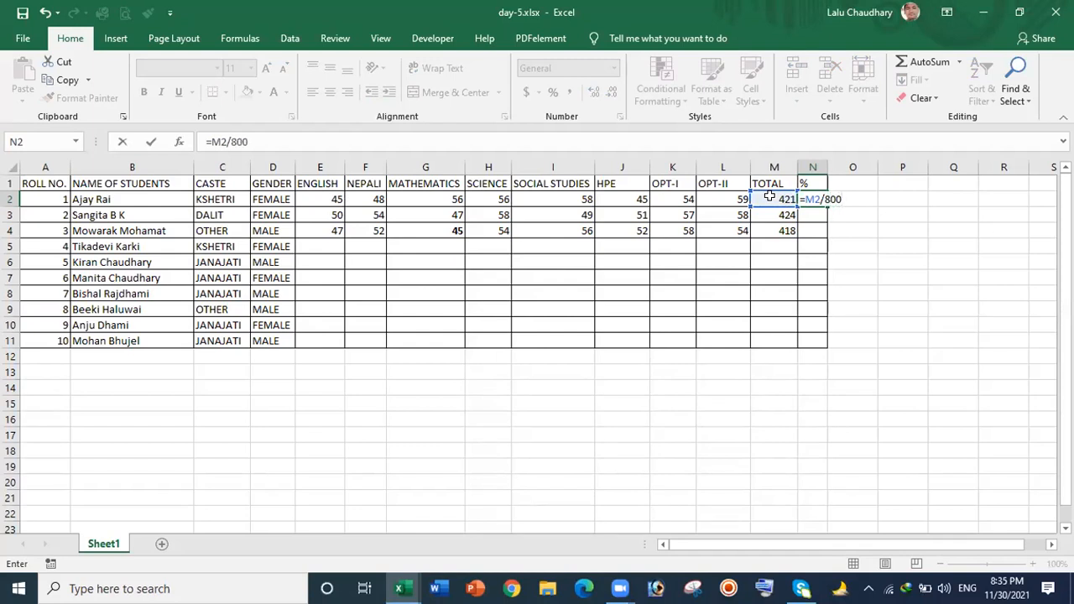
{"action": "type", "text": "*100"}
{"action": "key", "text": "Return"}
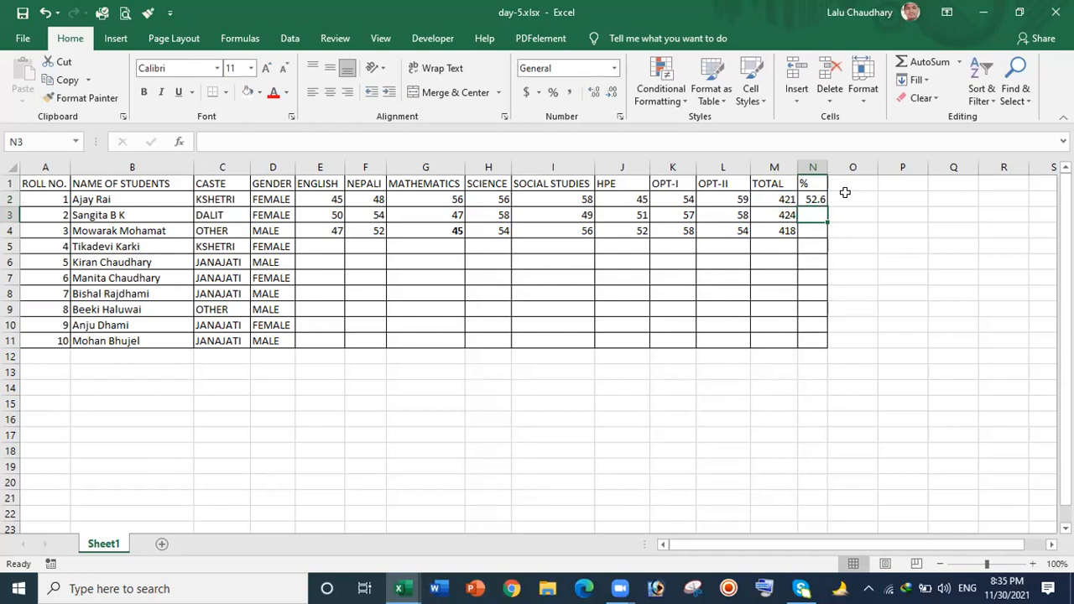
{"action": "left_click", "coordinate": [809, 199]}
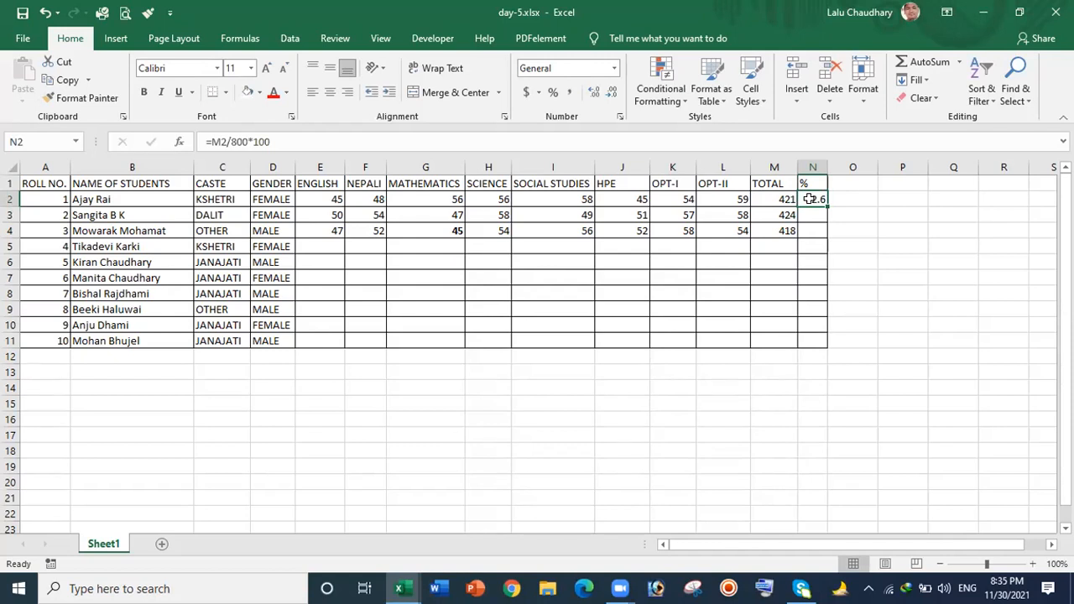
{"action": "key", "text": "Delete"}
Enter =M2/800*100 in N2 and fill the percentage formula down to N4.
{"action": "type", "text": "="}
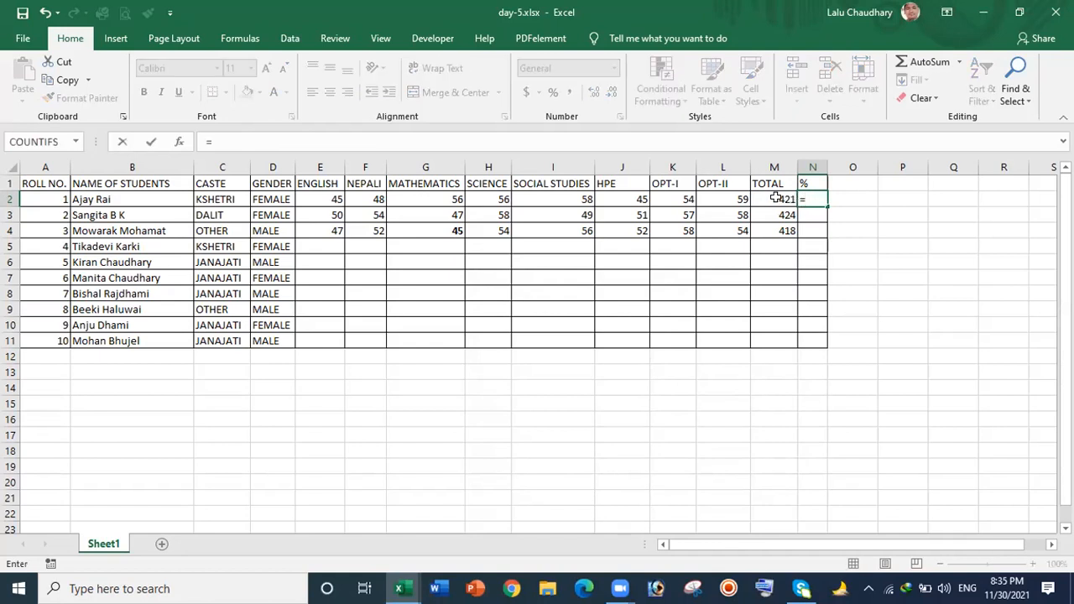
{"action": "left_click", "coordinate": [777, 199]}
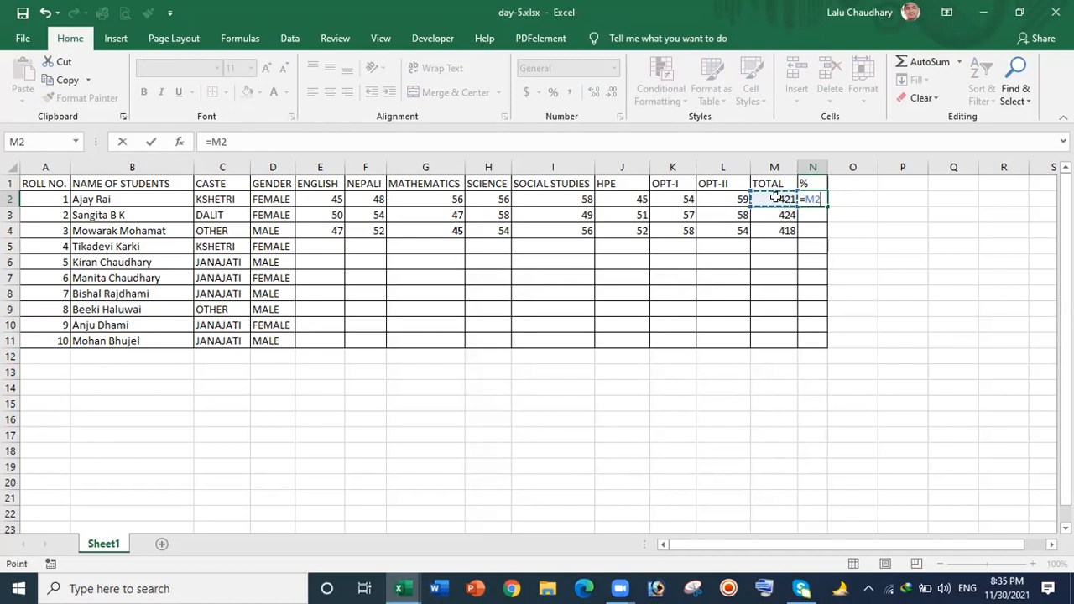
{"action": "type", "text": "/"}
{"action": "type", "text": "800"}
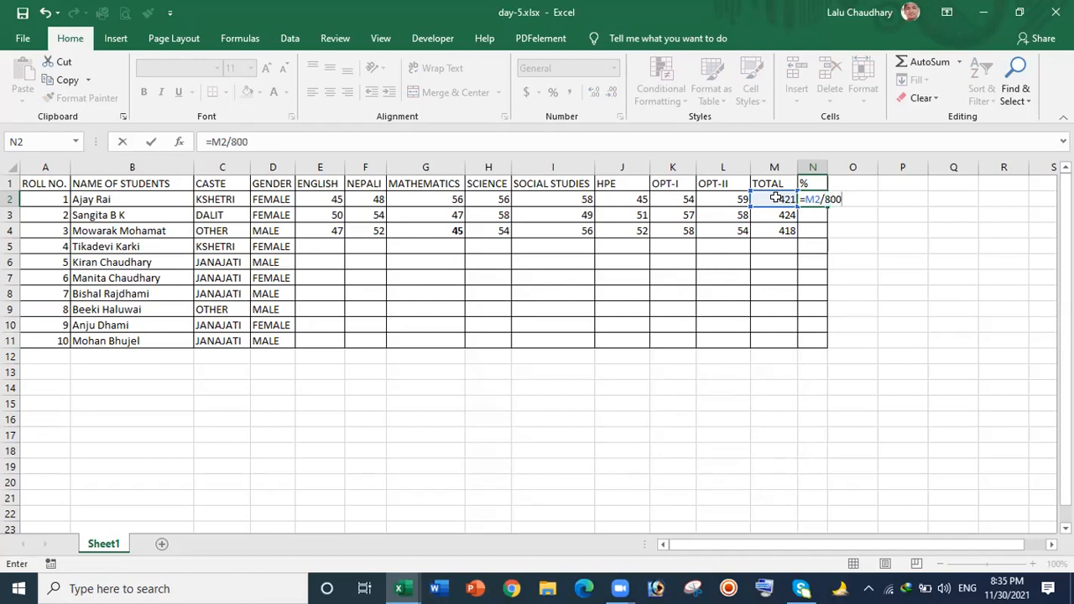
{"action": "type", "text": "*100"}
{"action": "key", "text": "Return"}
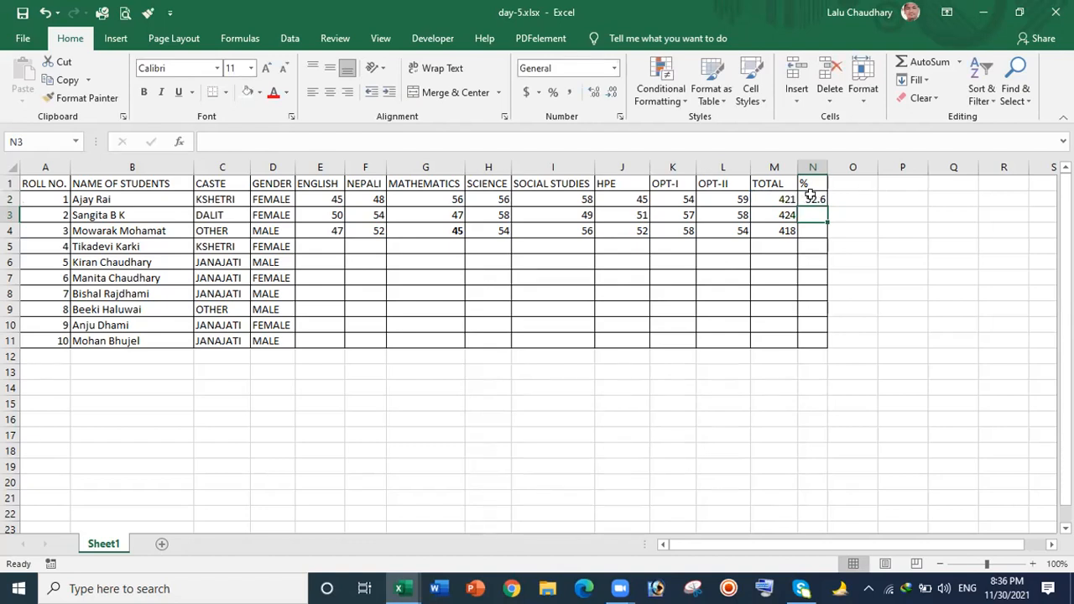
{"action": "left_click", "coordinate": [810, 195]}
{"action": "left_click_drag", "start_coordinate": [827, 207], "coordinate": [825, 233]}
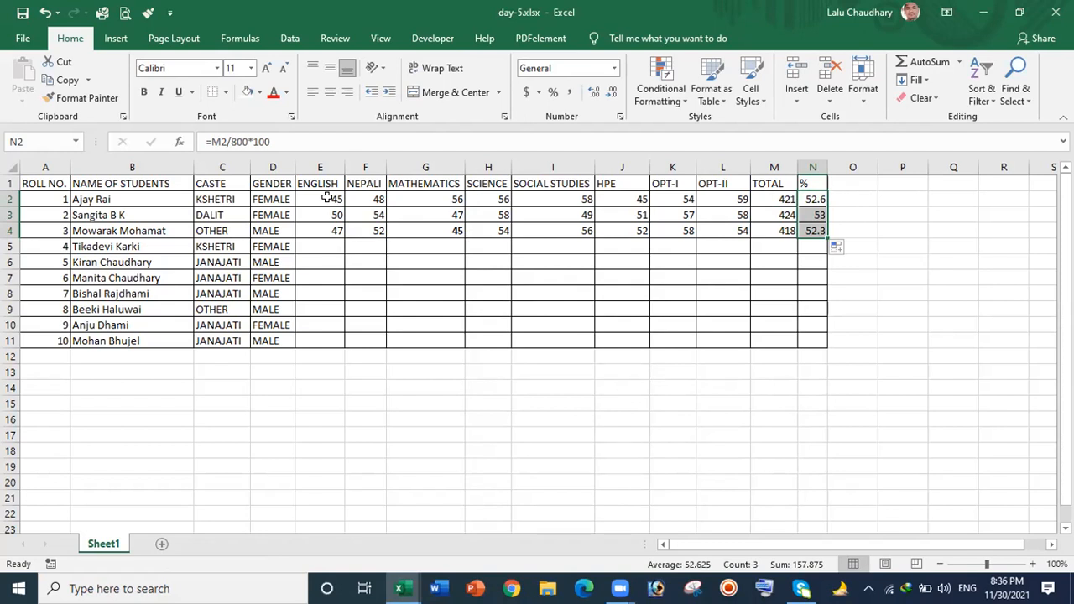
{"action": "left_click_drag", "start_coordinate": [322, 197], "coordinate": [792, 229]}
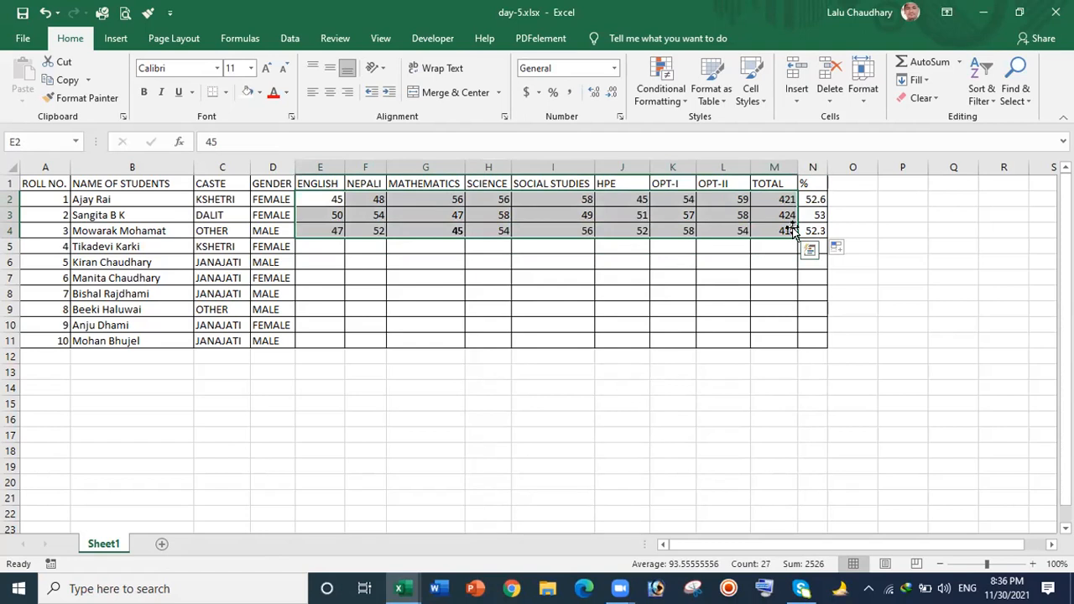
{"action": "left_click", "coordinate": [669, 313]}
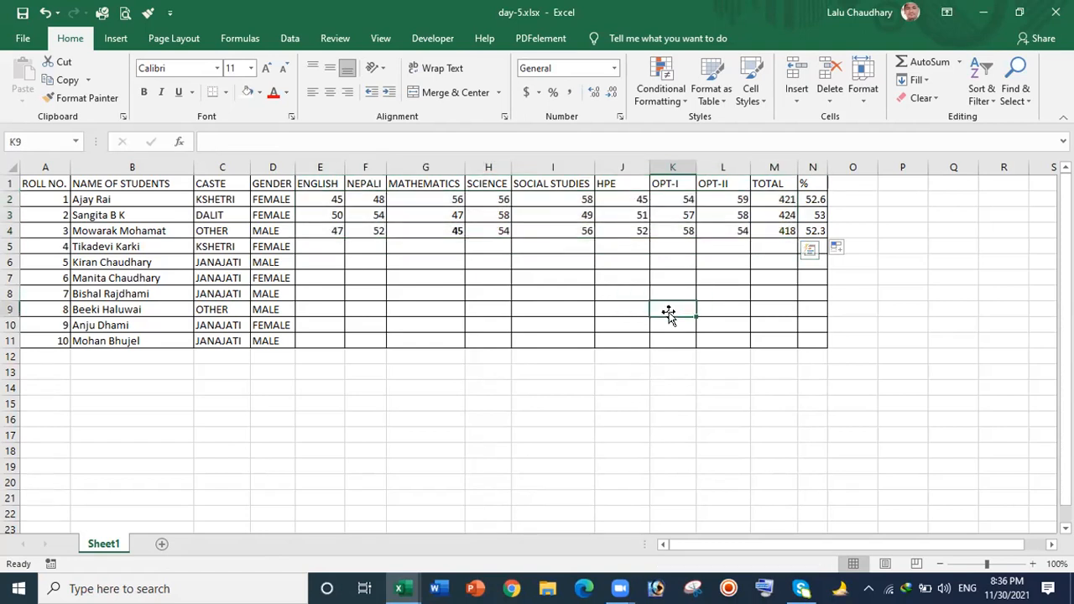
{"action": "left_click", "coordinate": [320, 197]}
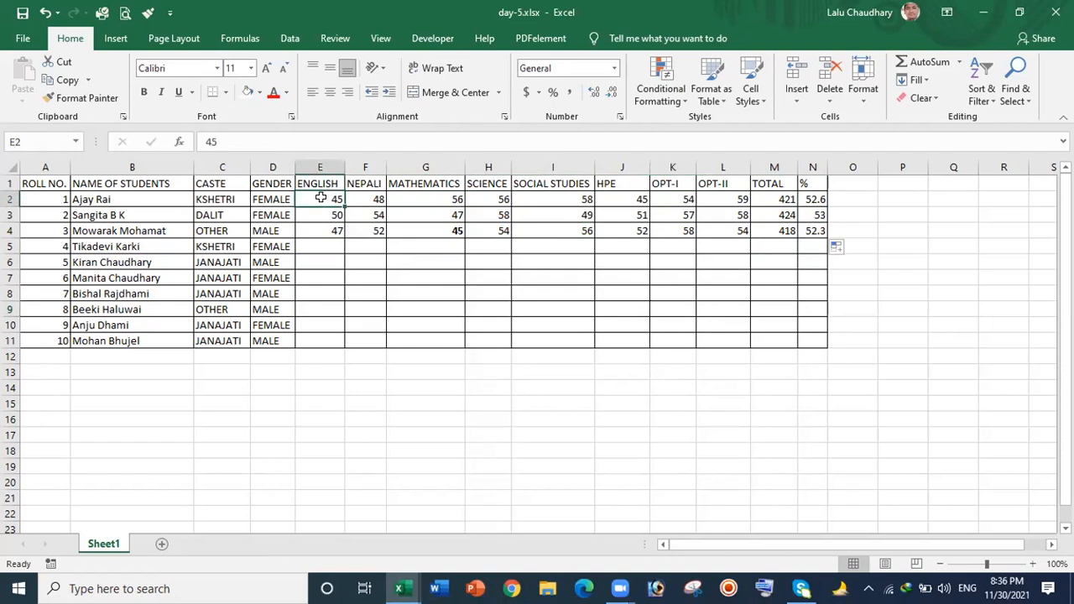
{"action": "left_click_drag", "start_coordinate": [321, 197], "coordinate": [751, 238]}
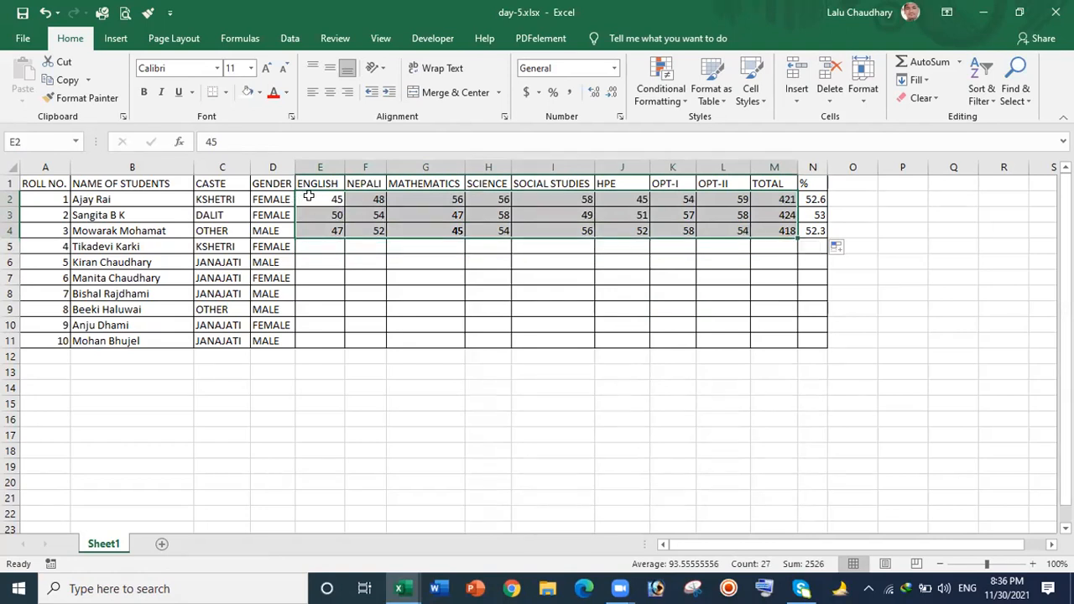
Copy the first three students' subject marks in E2:L4 and paste them into E5:L7.
{"action": "left_click", "coordinate": [308, 197]}
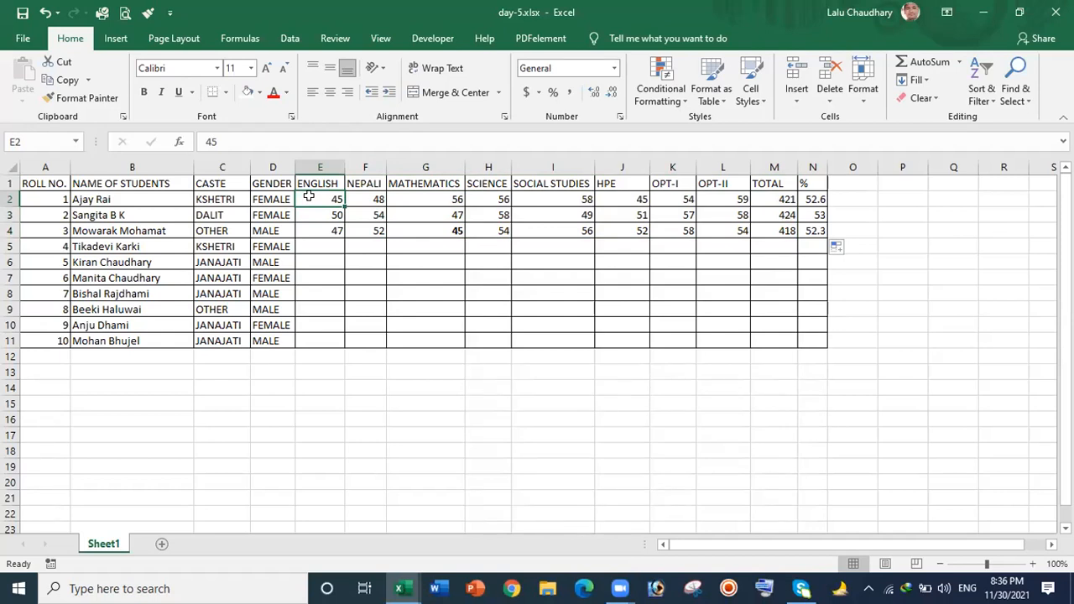
{"action": "key", "text": "ctrl+shift+Right"}
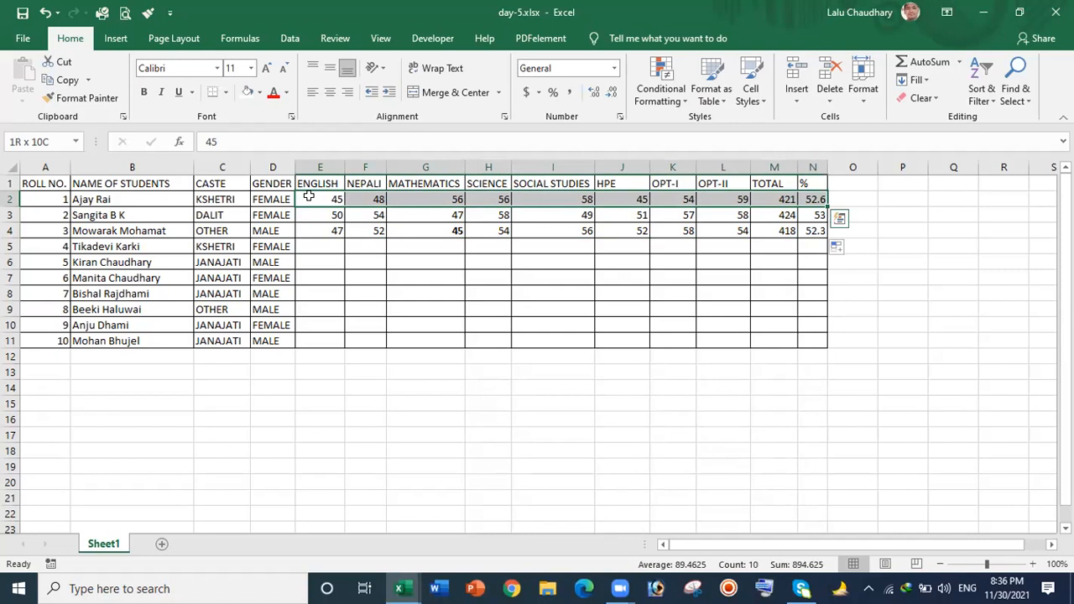
{"action": "key", "text": "ctrl+shift+Left"}
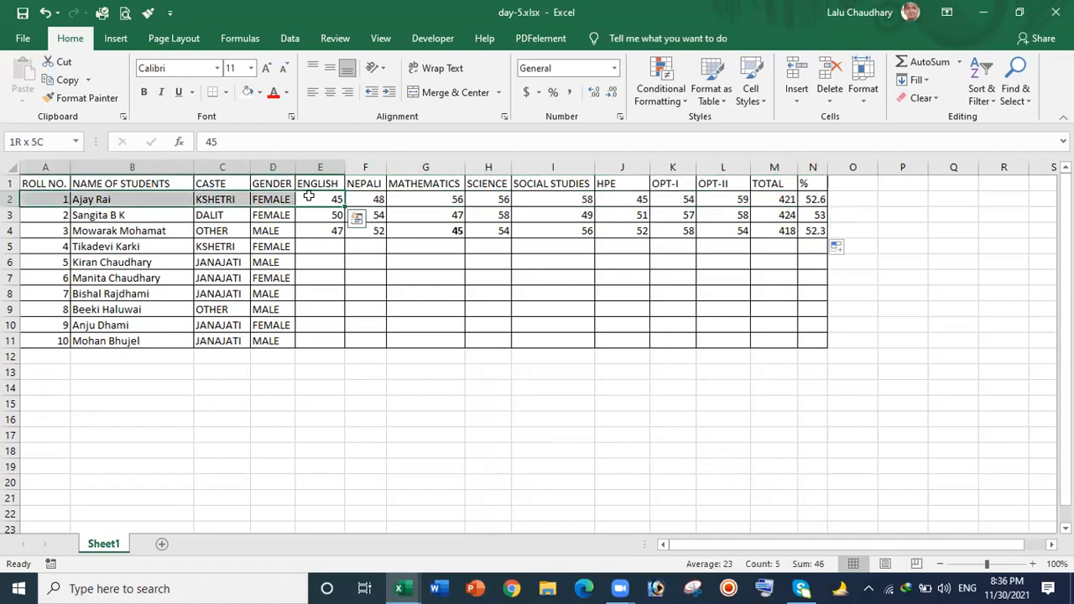
{"action": "key", "text": "ctrl+shift+Right"}
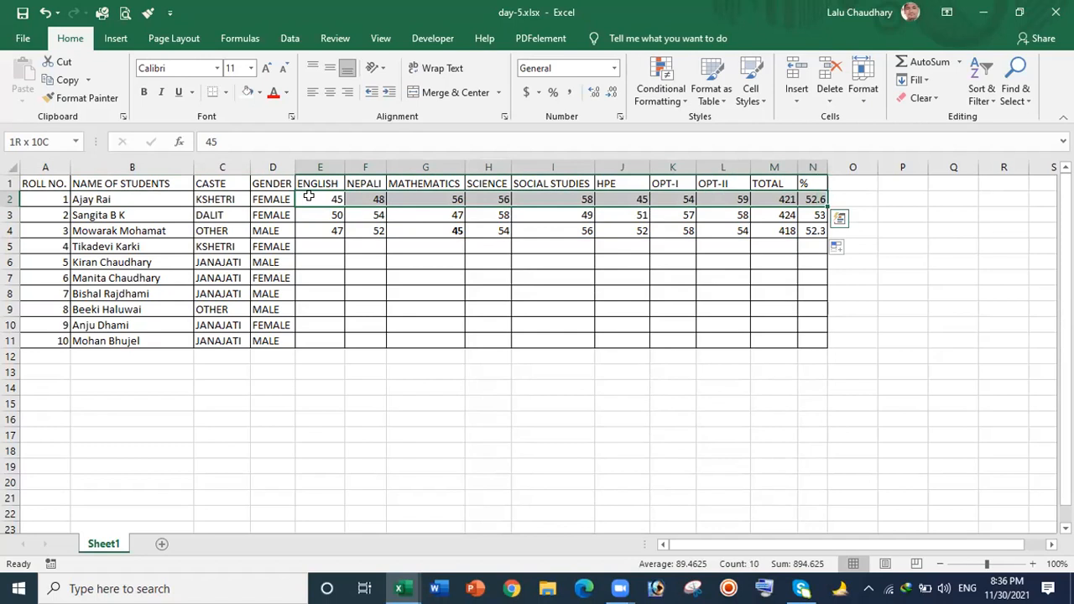
{"action": "key", "text": "shift+Left"}
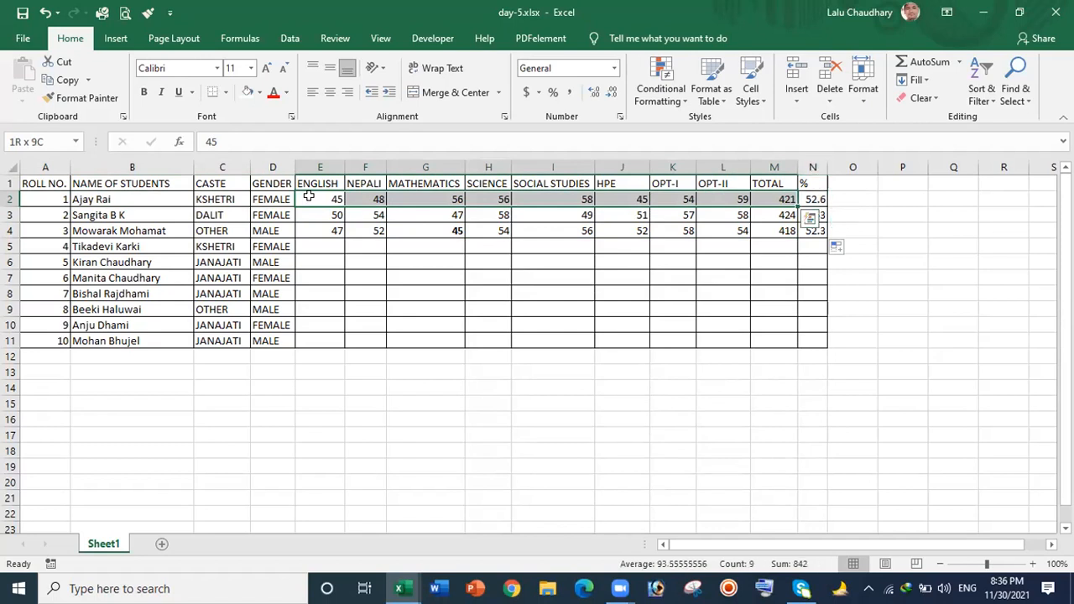
{"action": "key", "text": "shift+Left"}
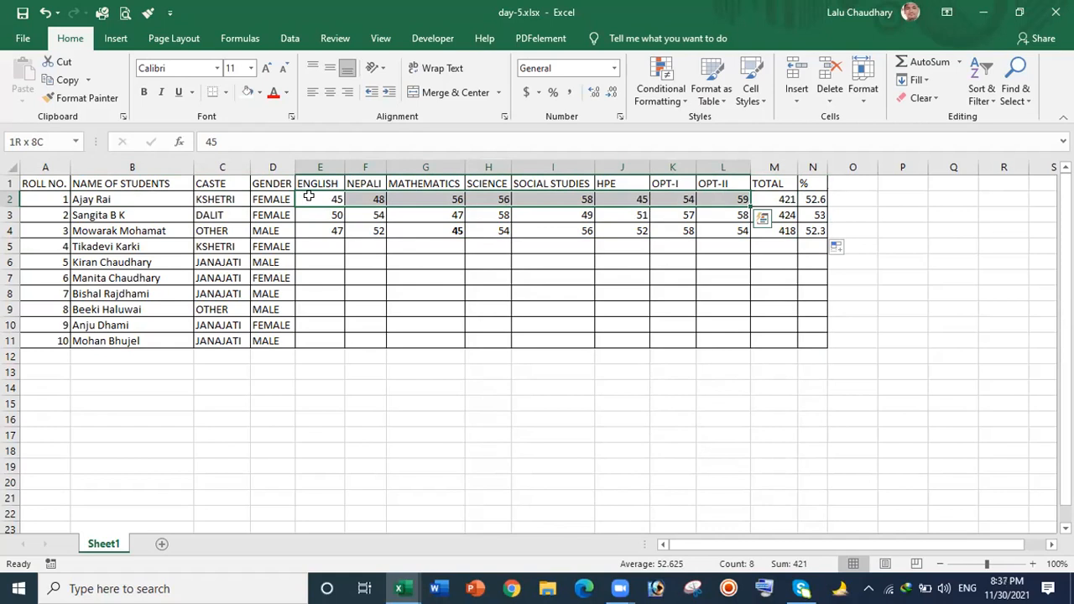
{"action": "key", "text": "shift+Down"}
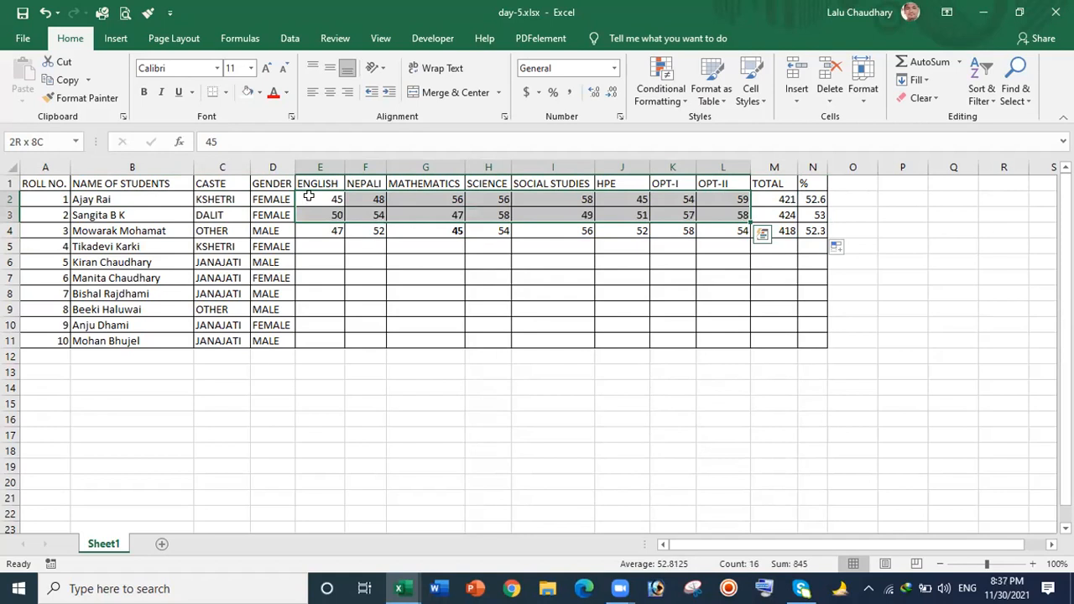
{"action": "key", "text": "shift+Down"}
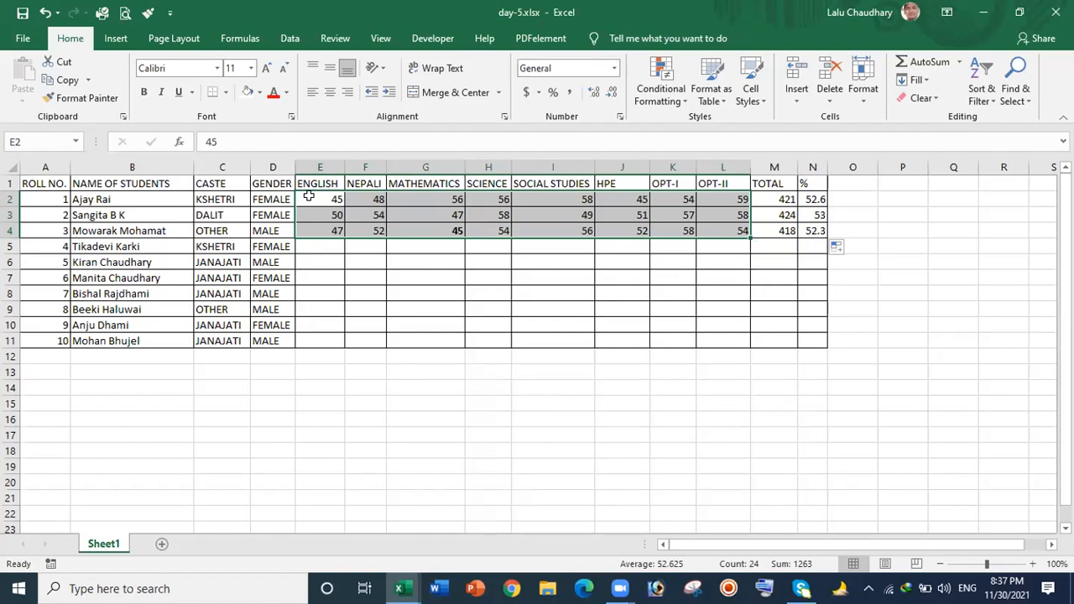
{"action": "key", "text": "ctrl+c"}
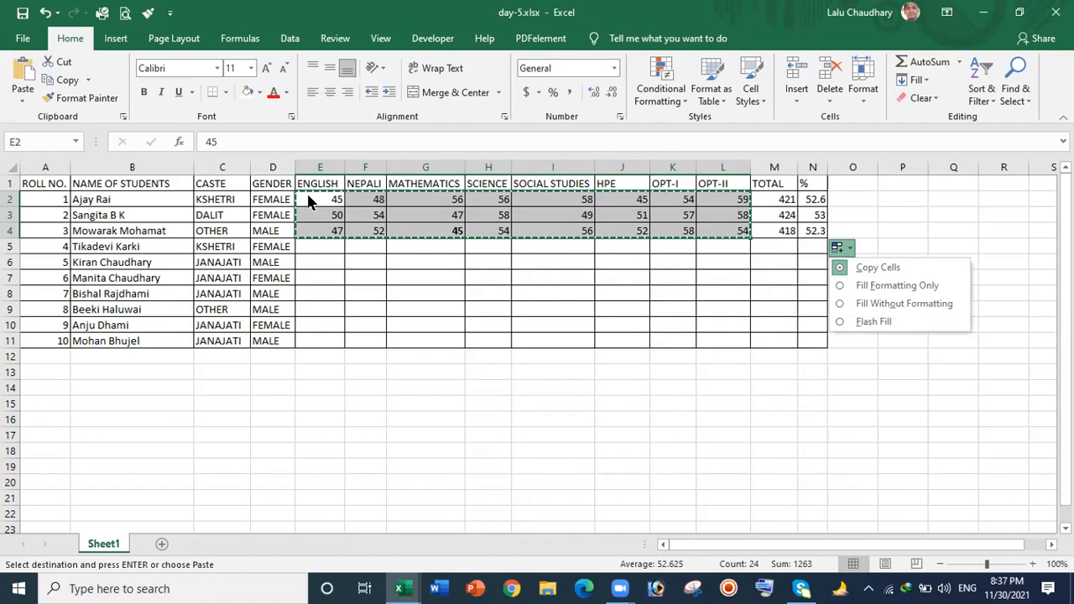
{"action": "left_click", "coordinate": [312, 242]}
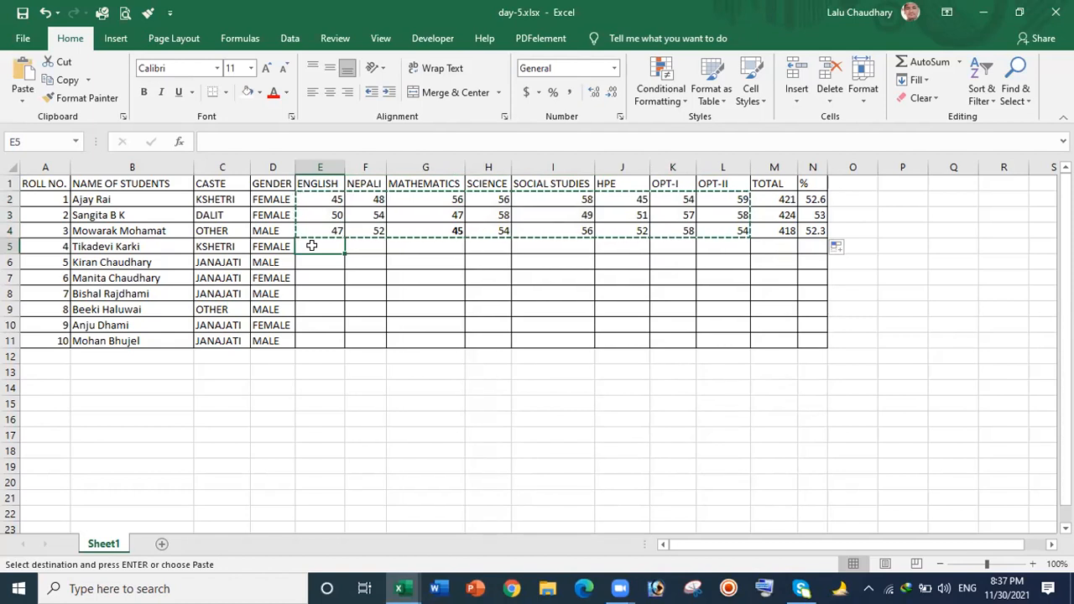
{"action": "key", "text": "ctrl+v"}
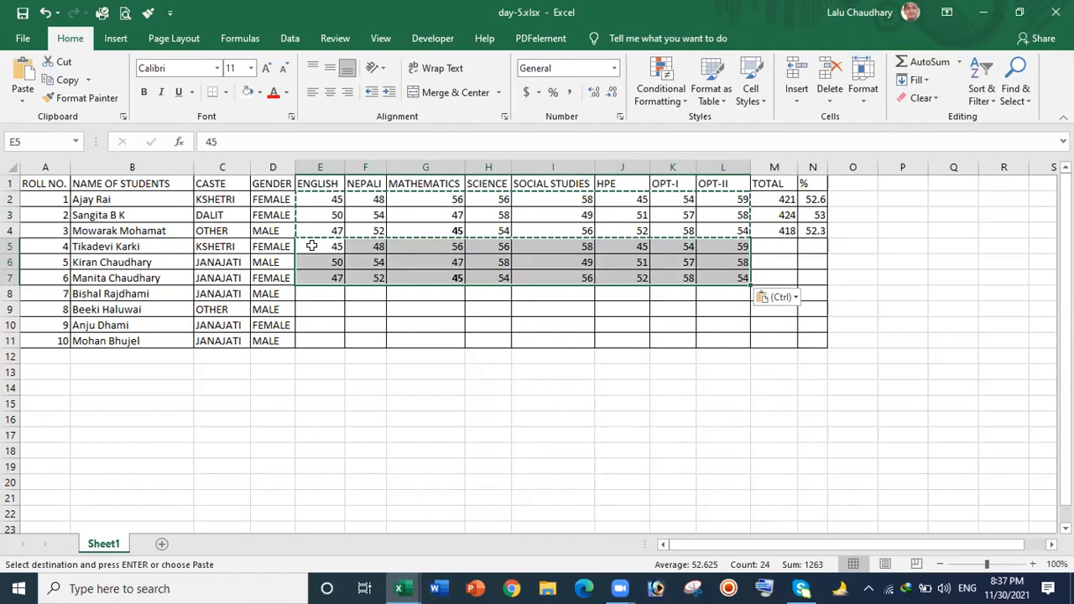
Paste the copied marks into E8:L10 as well and fill row 10's marks down into E11:L11.
{"action": "left_click", "coordinate": [317, 296]}
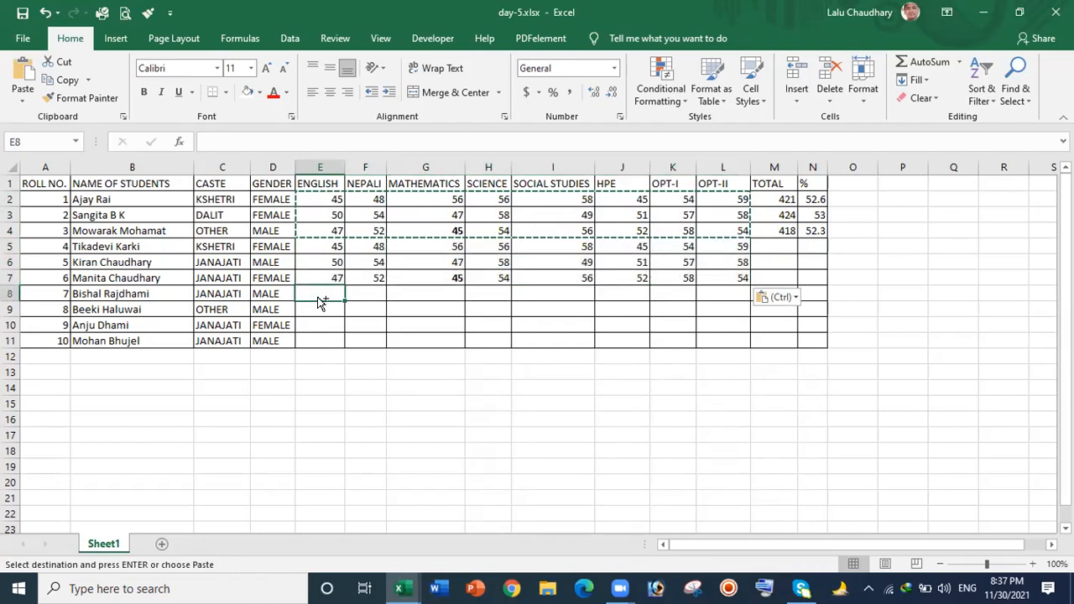
{"action": "key", "text": "ctrl+v"}
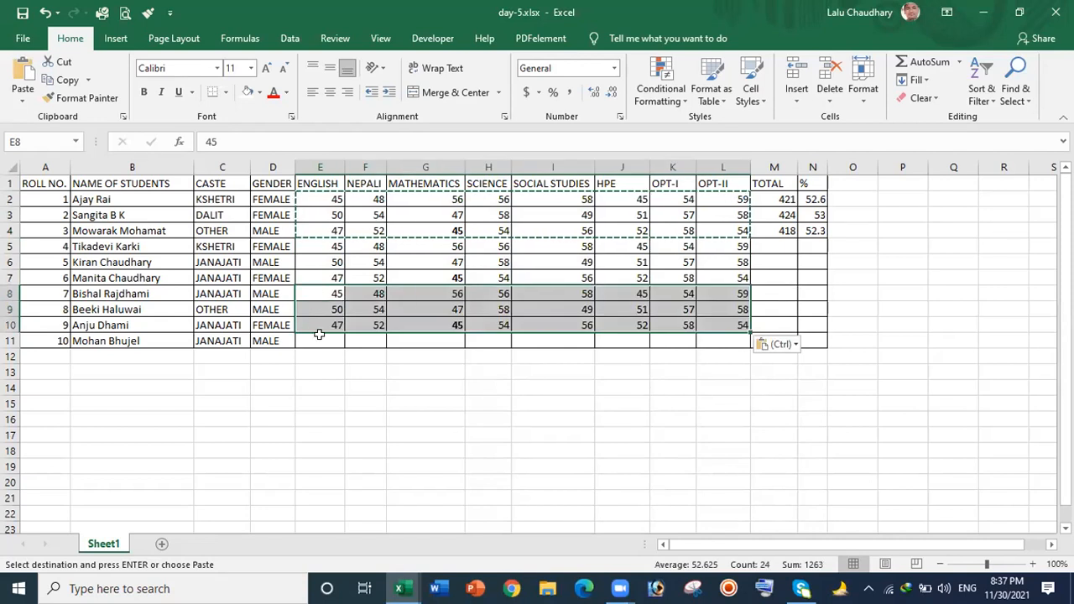
{"action": "left_click", "coordinate": [570, 365]}
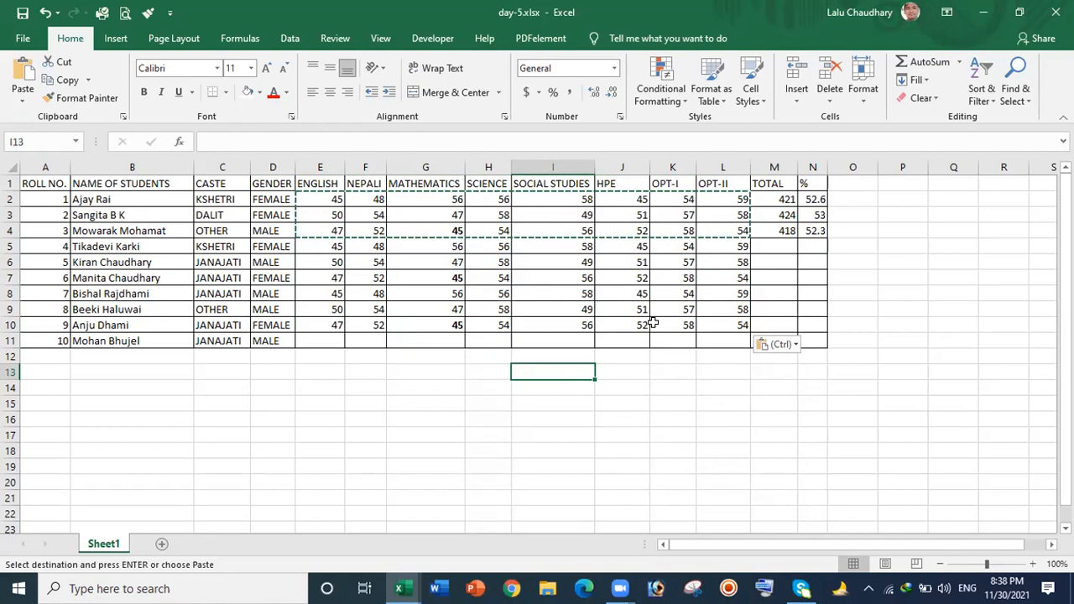
{"action": "key", "text": "Escape"}
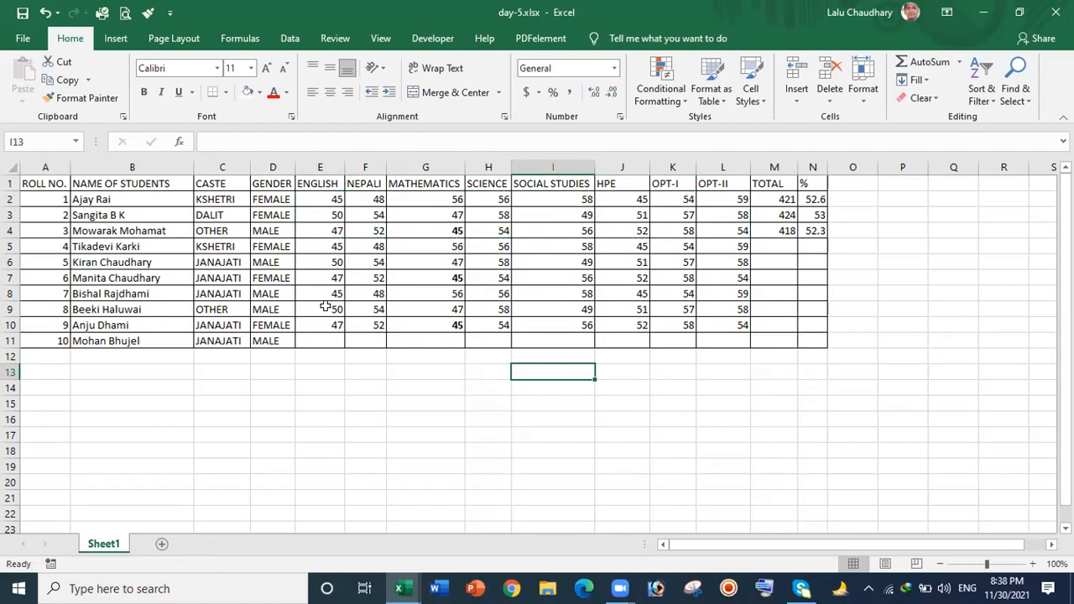
{"action": "left_click_drag", "start_coordinate": [321, 326], "coordinate": [722, 324]}
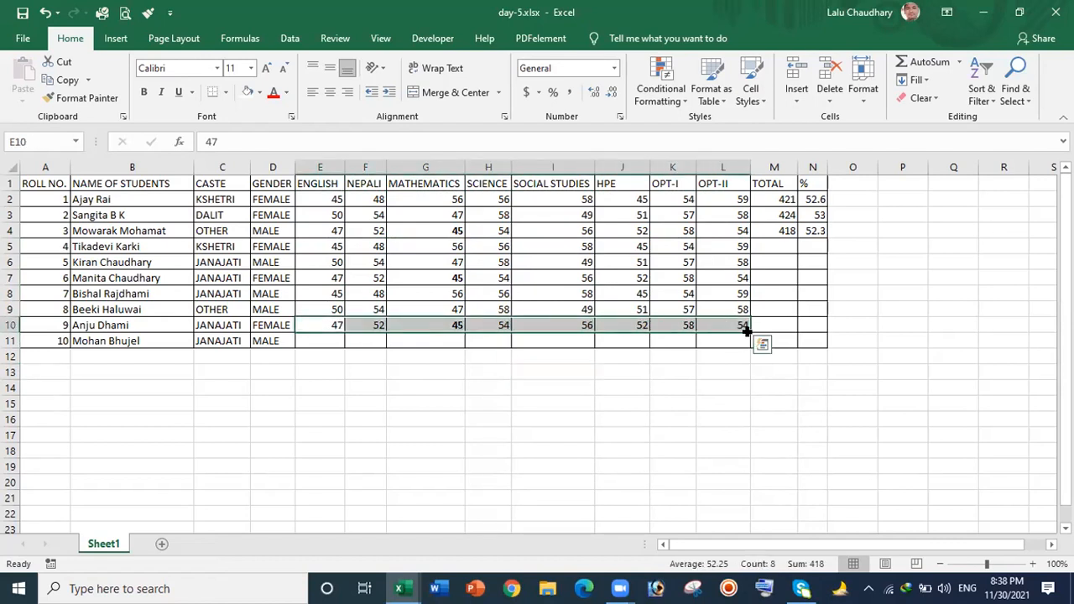
{"action": "left_click_drag", "start_coordinate": [747, 331], "coordinate": [747, 347]}
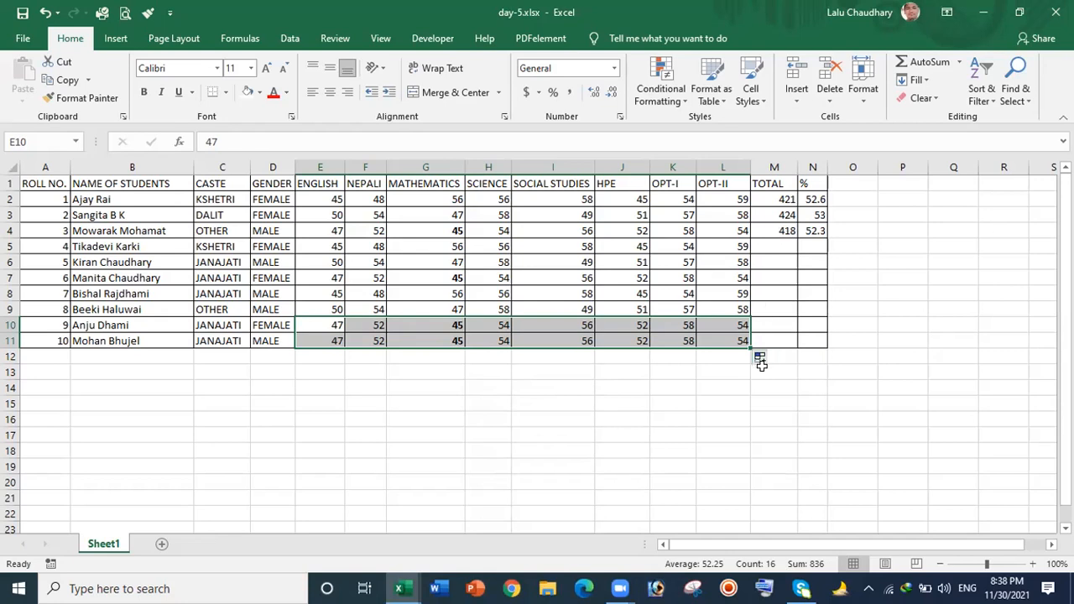
Fill the total formula in M4 down the TOTAL column through M11.
{"action": "left_click", "coordinate": [785, 230]}
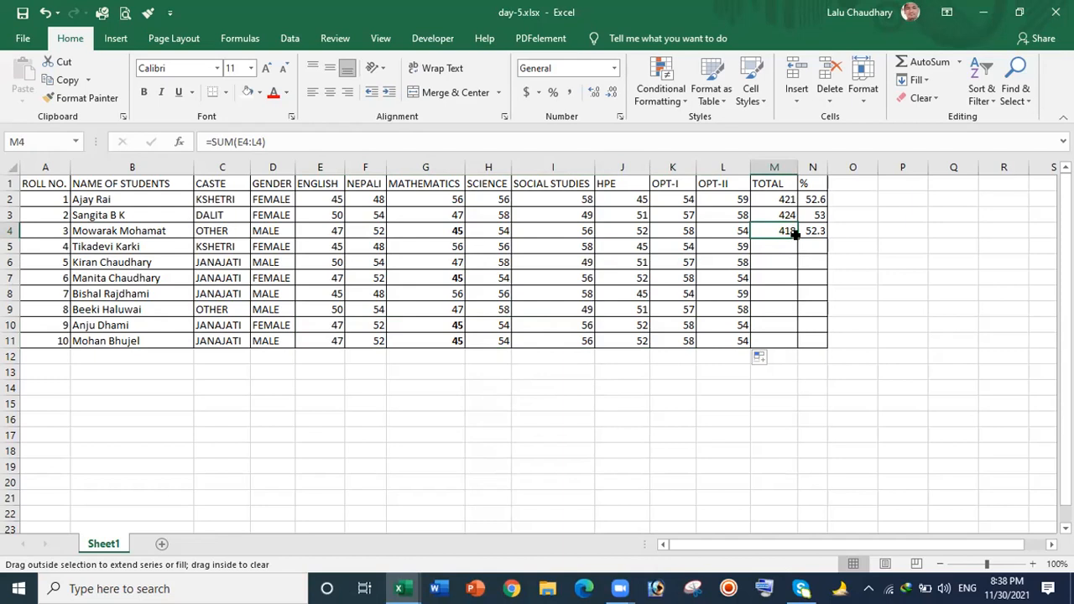
{"action": "left_click", "coordinate": [795, 235]}
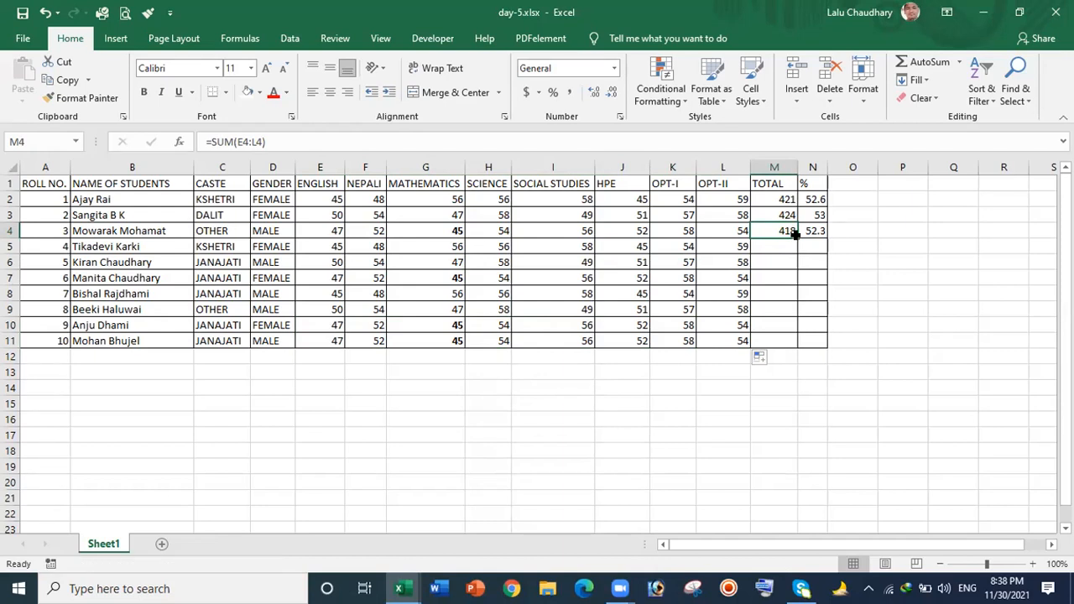
{"action": "double_click", "coordinate": [796, 235]}
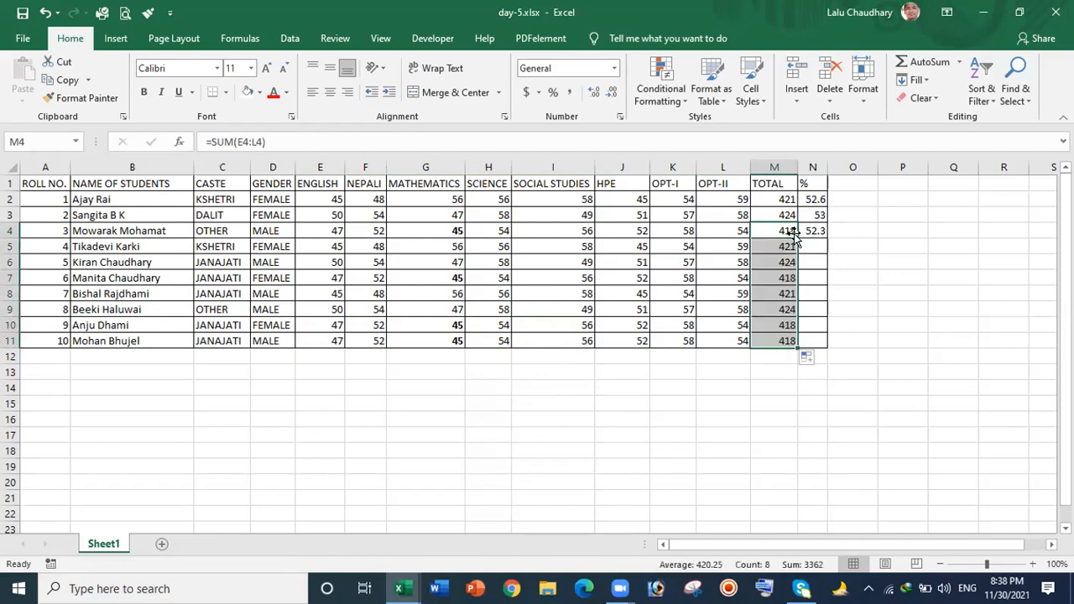
Fill the percentage formula in N4 down the % column through N11.
{"action": "left_click", "coordinate": [814, 231]}
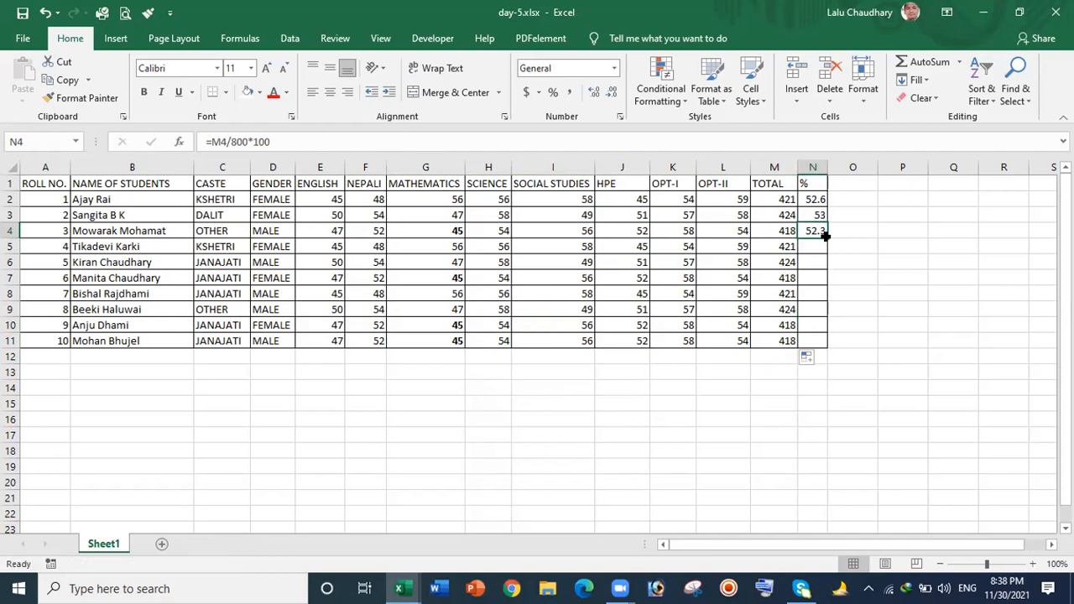
{"action": "double_click", "coordinate": [826, 237]}
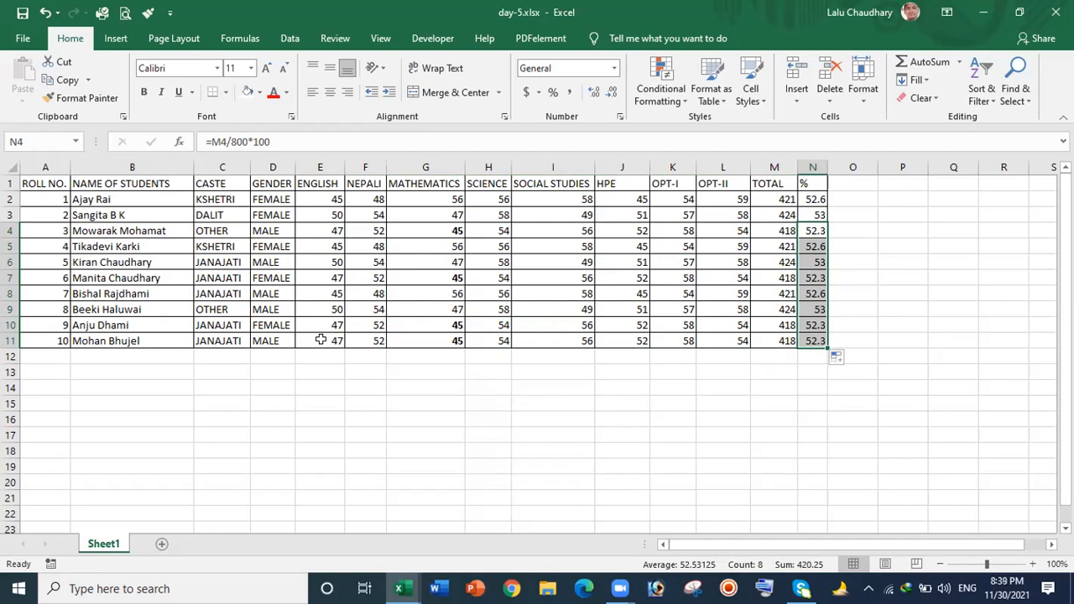
Label D12 as max and enter =MAX(E2:E11) in E12 to find the highest English mark.
{"action": "left_click", "coordinate": [267, 353]}
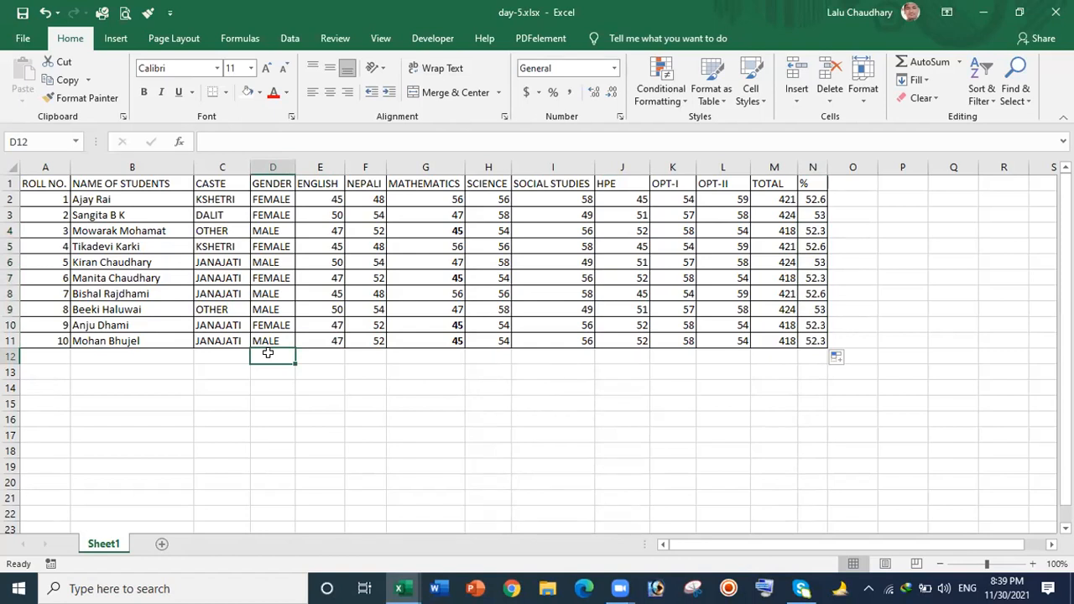
{"action": "type", "text": "mi"}
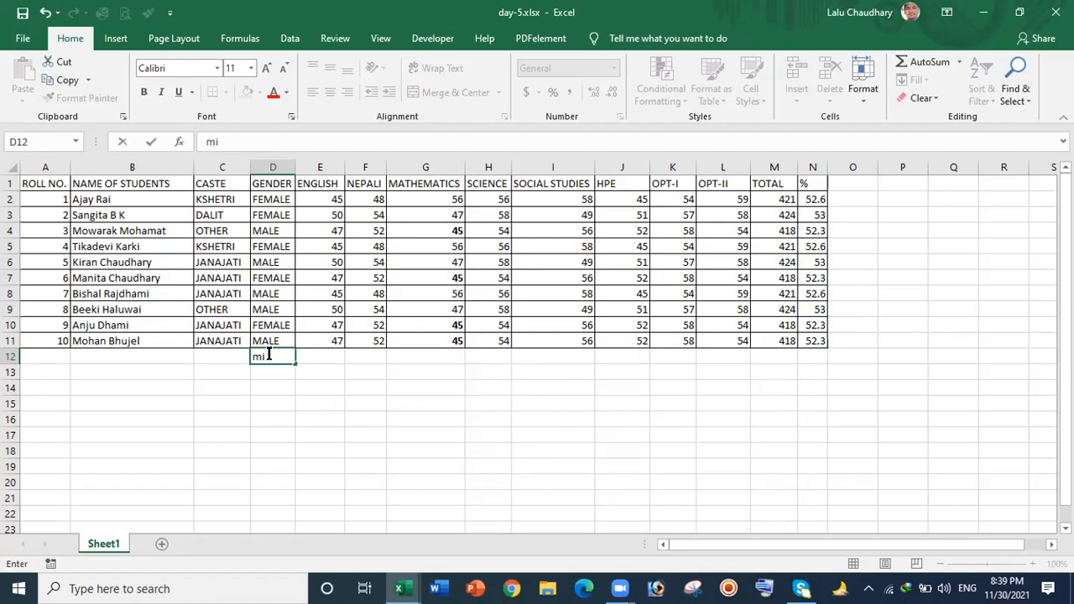
{"action": "key", "text": "BackSpace"}
{"action": "type", "text": "ax"}
{"action": "left_click", "coordinate": [324, 359]}
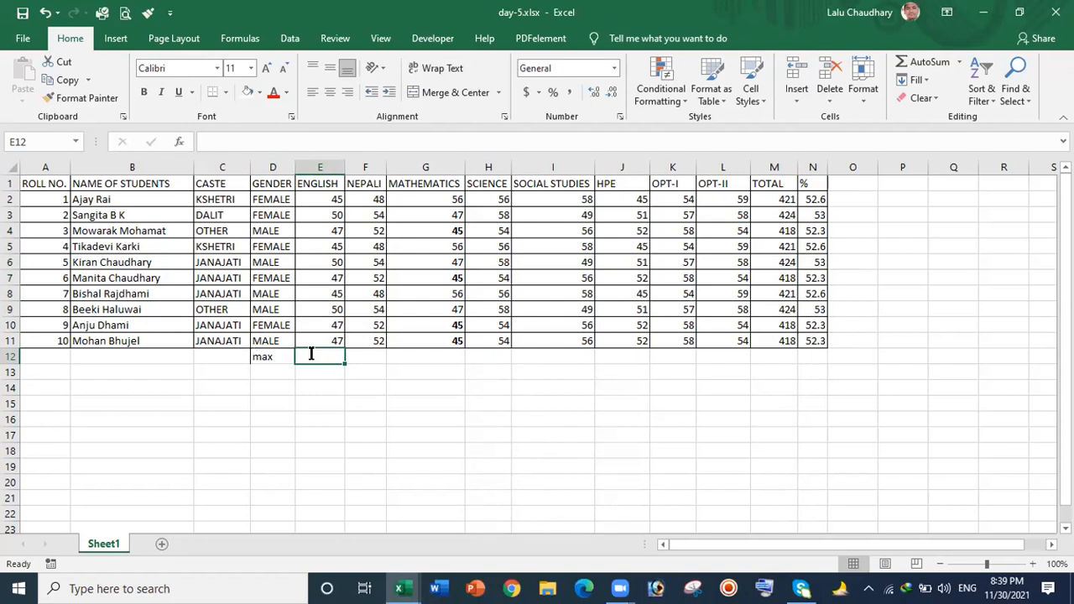
{"action": "type", "text": "="}
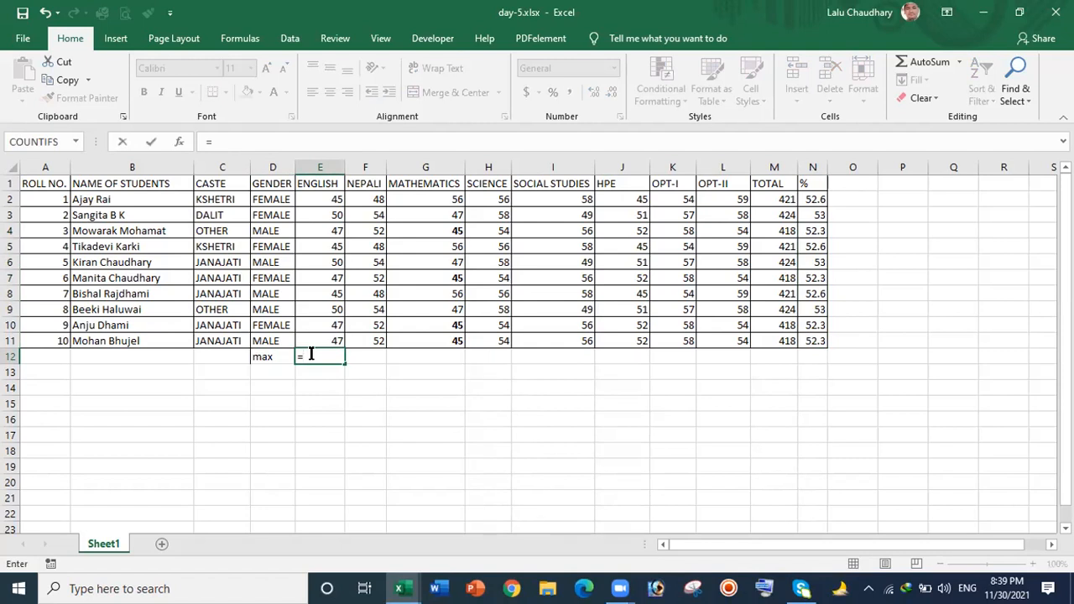
{"action": "type", "text": "ma"}
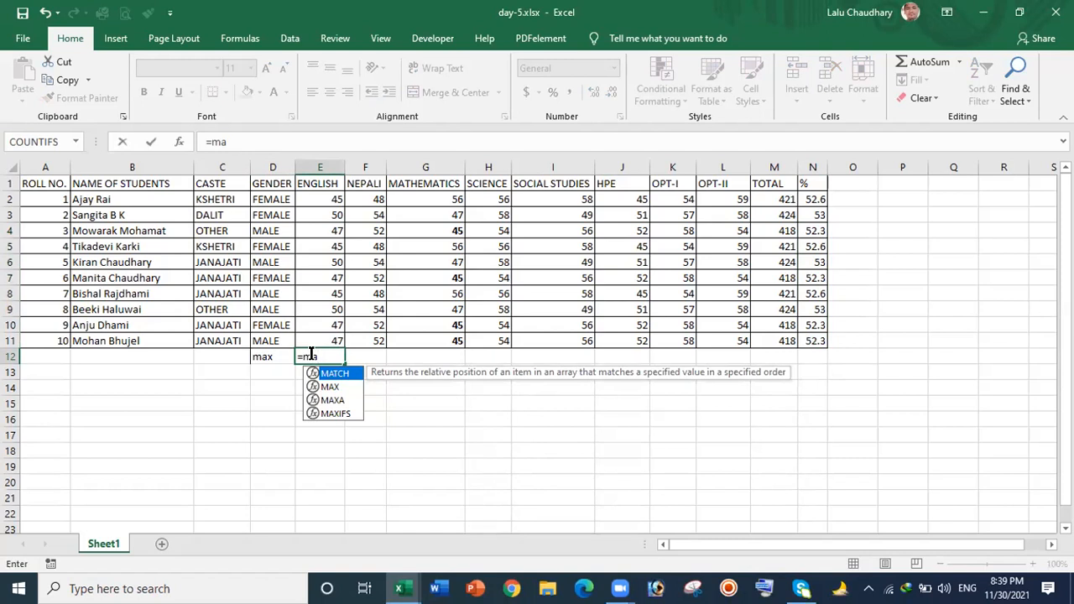
{"action": "type", "text": "x"}
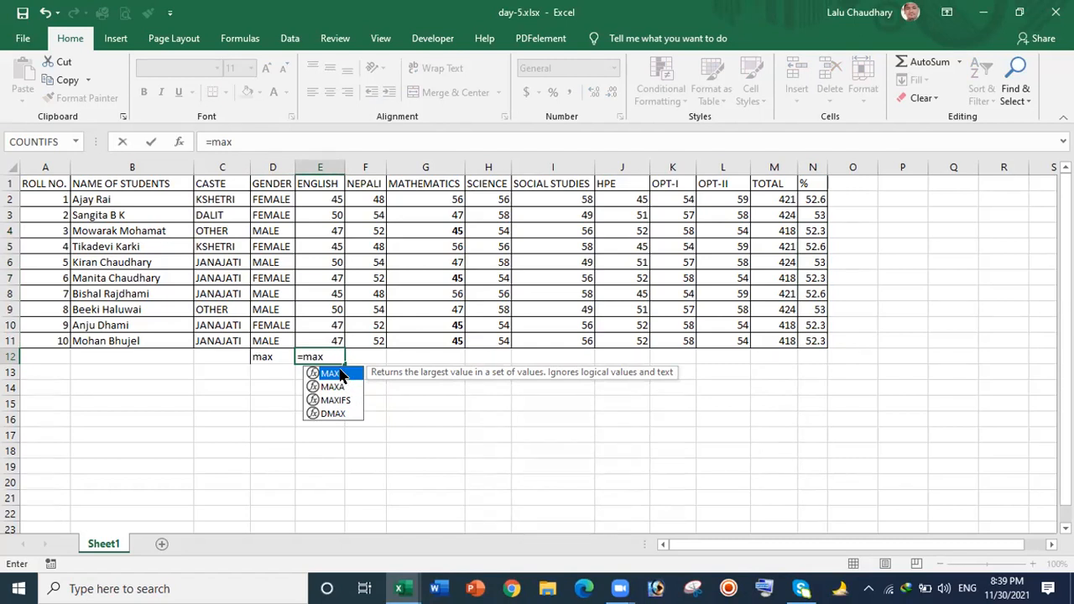
{"action": "double_click", "coordinate": [340, 374]}
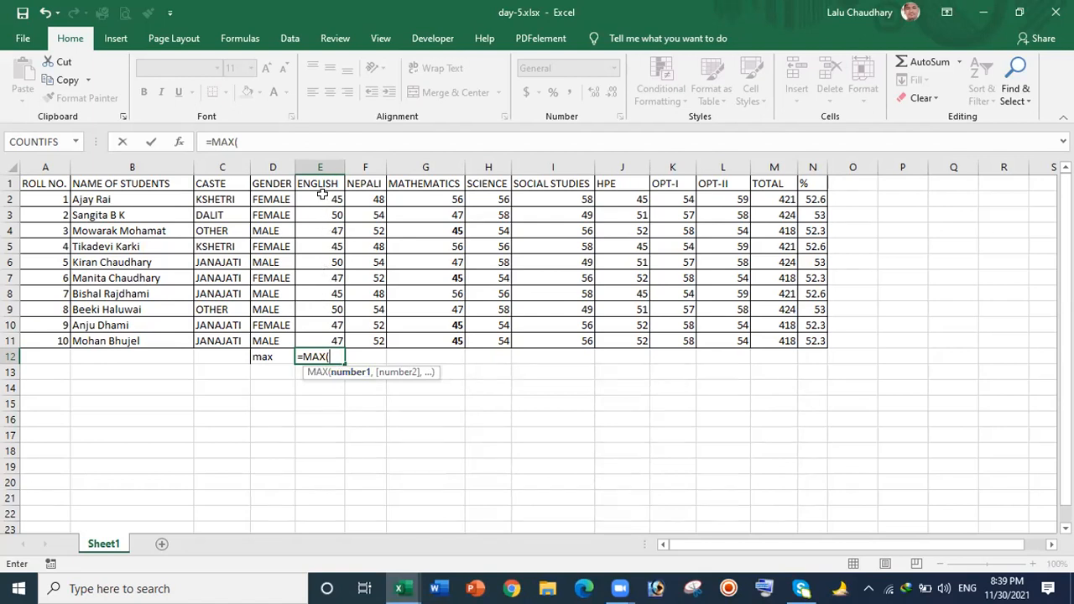
{"action": "left_click_drag", "start_coordinate": [321, 194], "coordinate": [317, 337]}
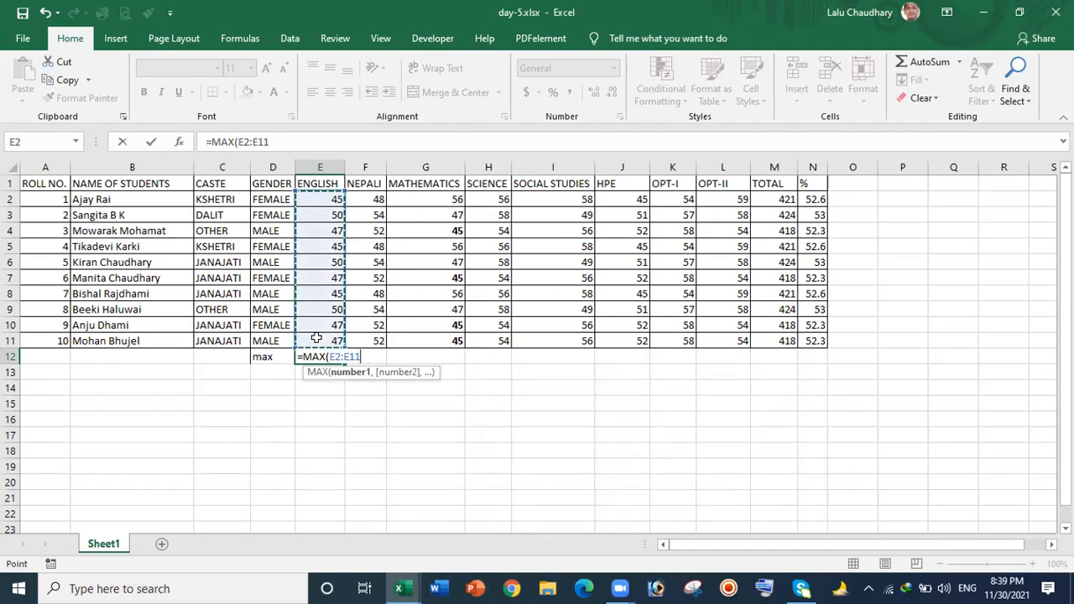
{"action": "key", "text": "Return"}
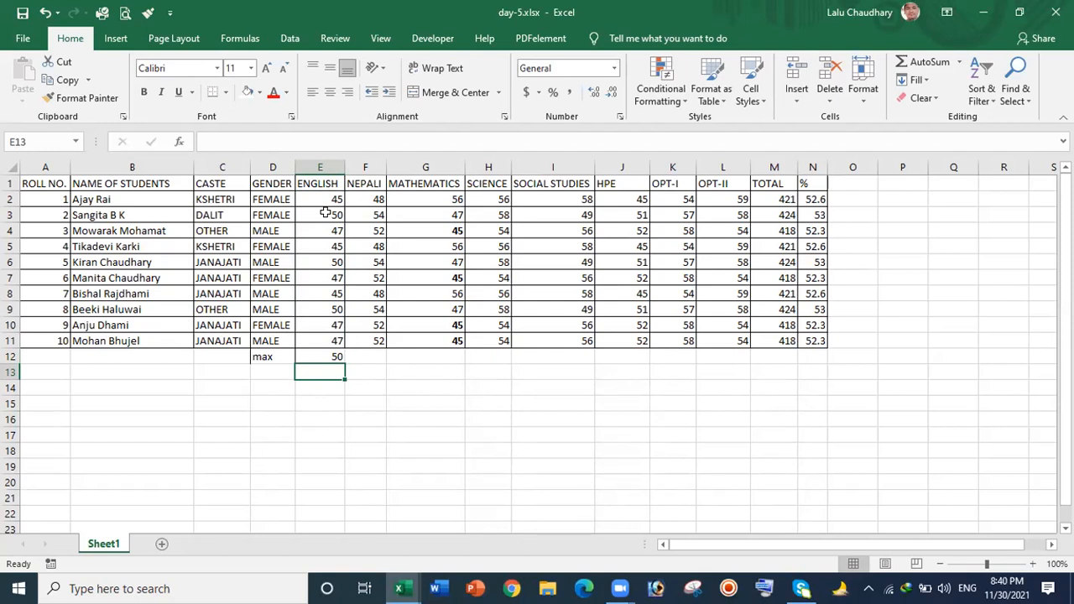
Fill the MAX formula in E12 across the remaining subject columns through L12.
{"action": "left_click", "coordinate": [353, 353]}
{"action": "left_click", "coordinate": [421, 354]}
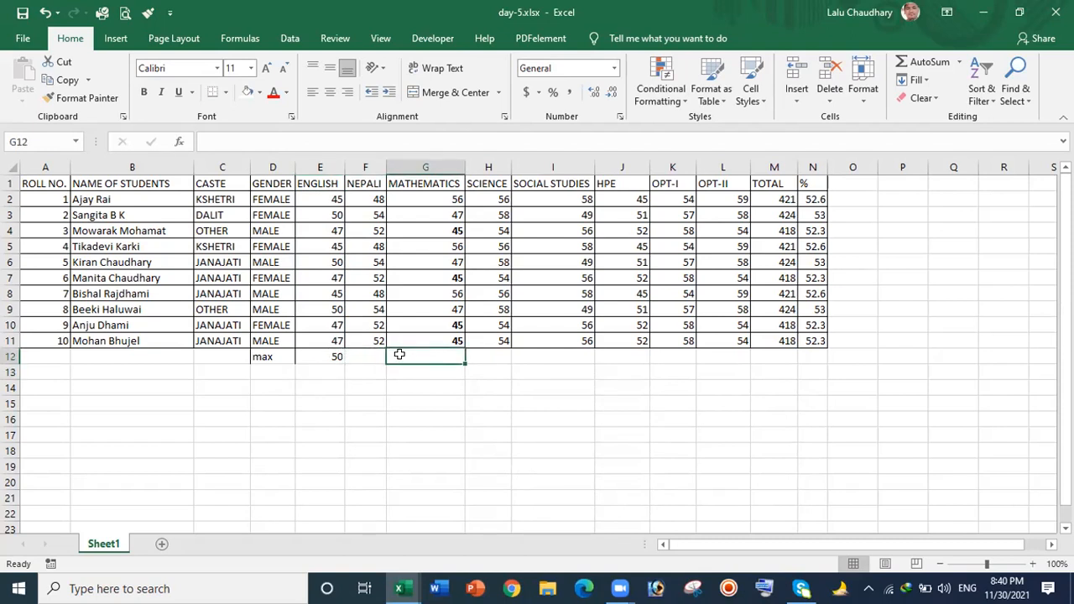
{"action": "left_click", "coordinate": [320, 354]}
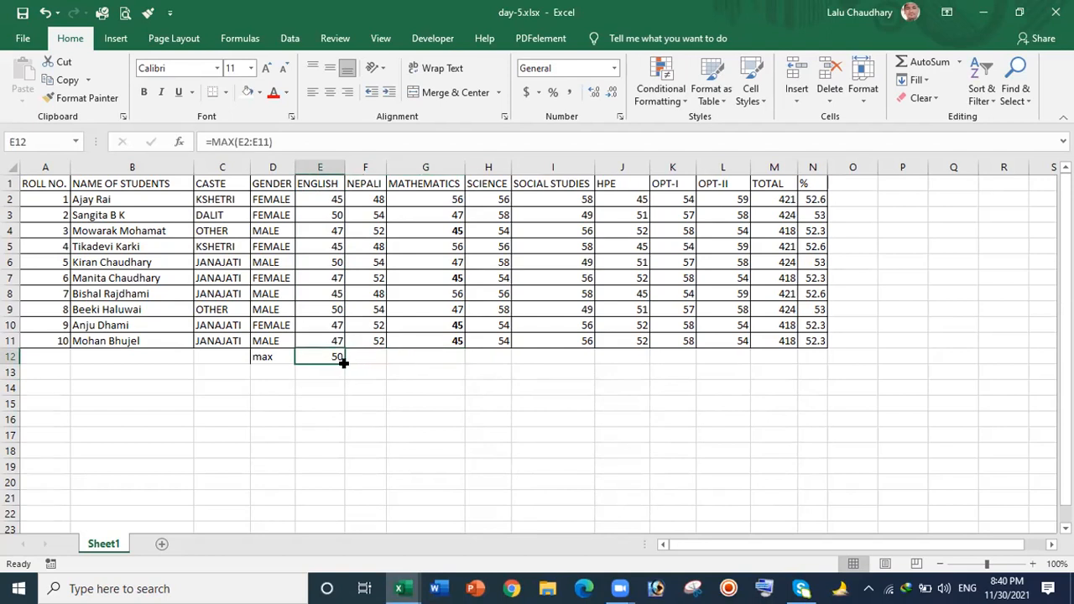
{"action": "left_click_drag", "start_coordinate": [342, 363], "coordinate": [730, 364]}
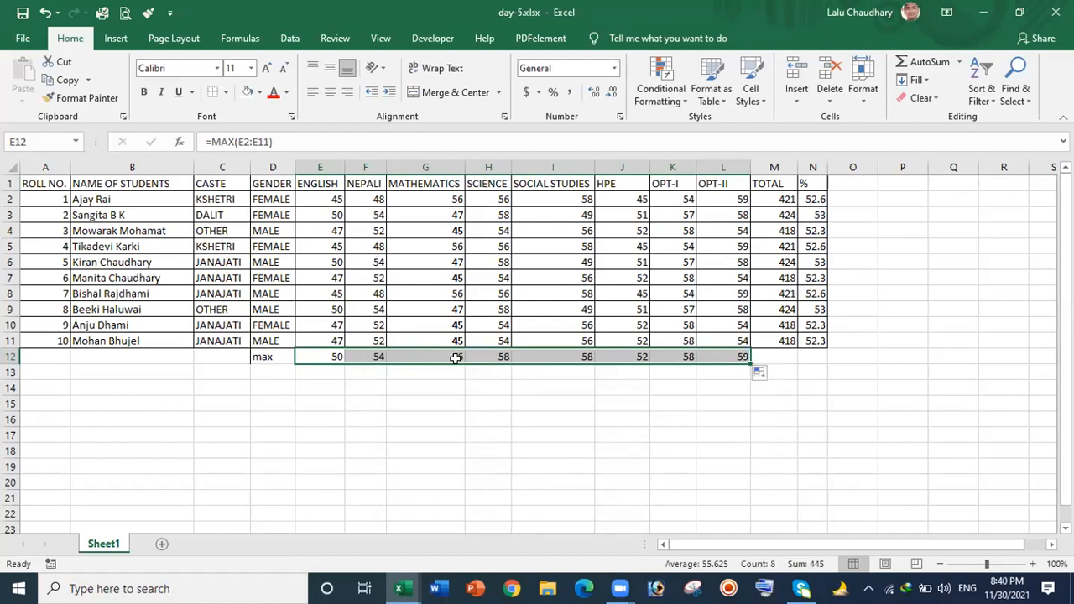
Change the Mathematics mark in G5 to 70 and the Science mark in H6 to 60.
{"action": "left_click", "coordinate": [447, 245]}
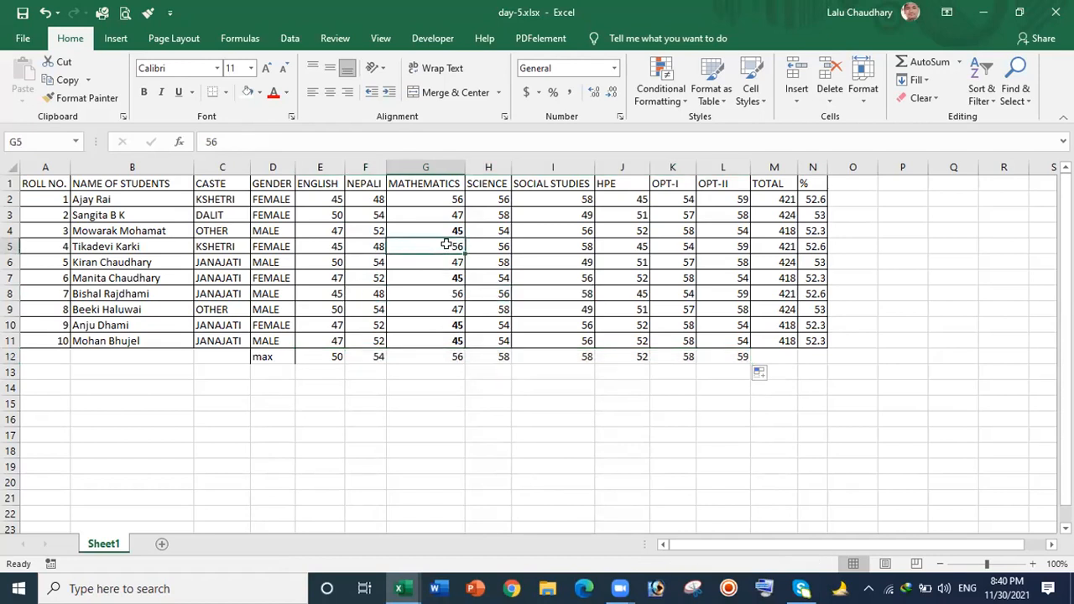
{"action": "type", "text": "70"}
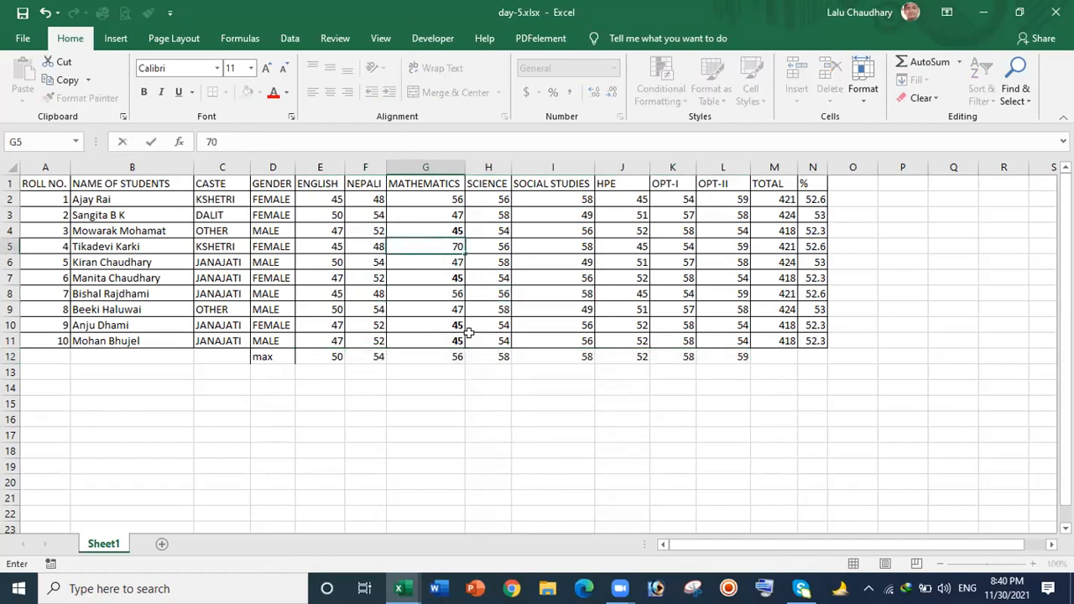
{"action": "left_click", "coordinate": [500, 421]}
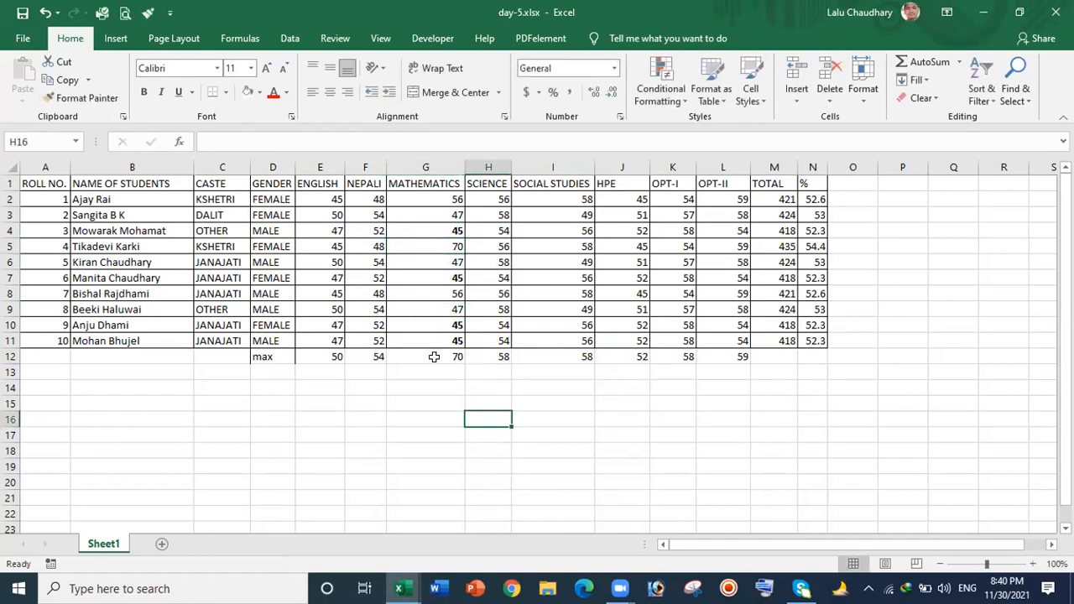
{"action": "left_click", "coordinate": [499, 263]}
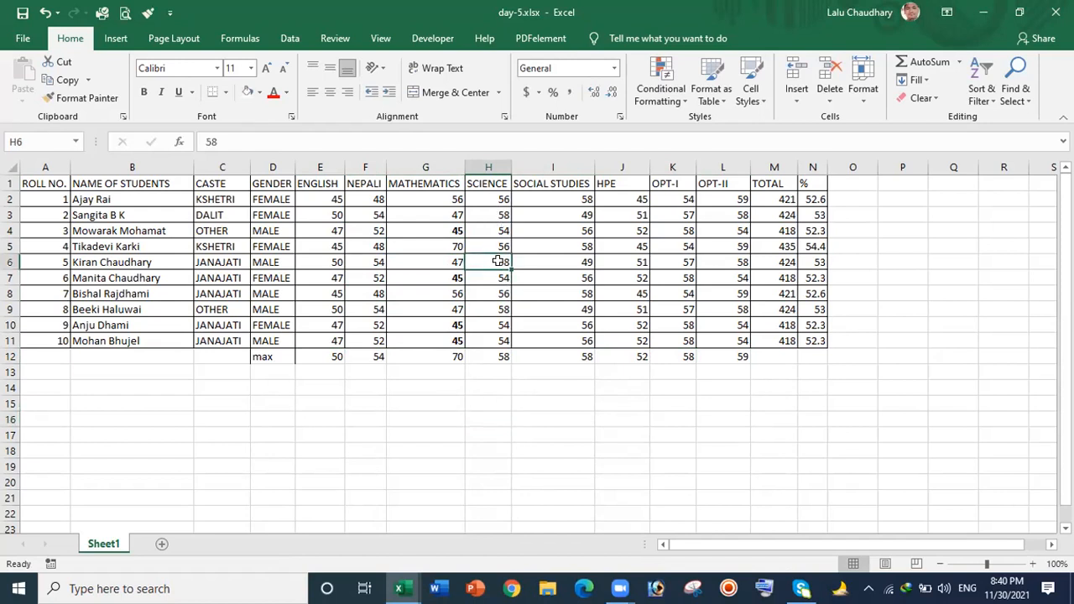
{"action": "type", "text": "60"}
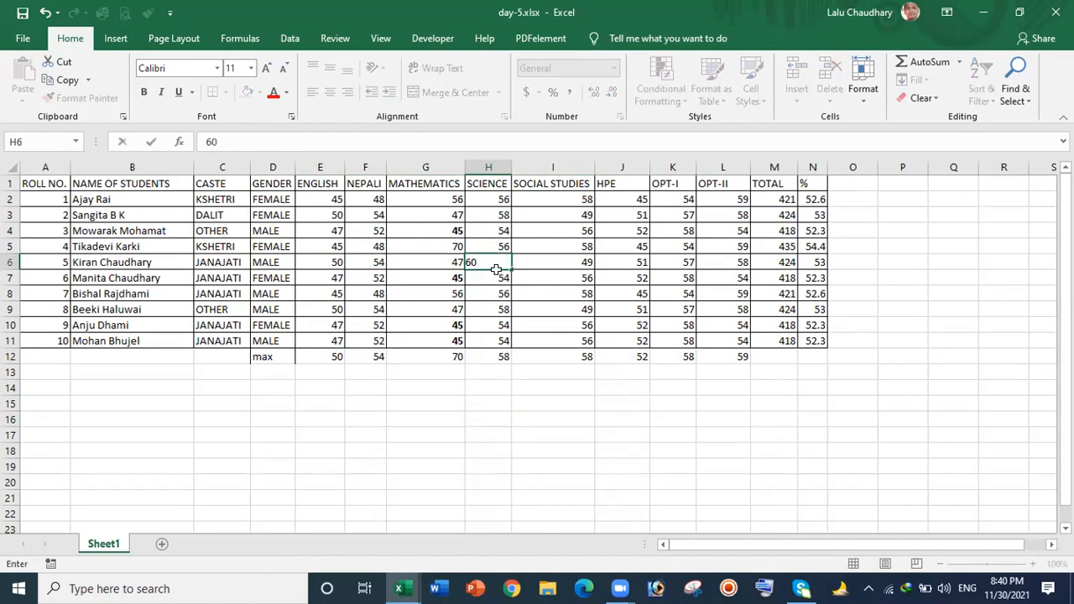
{"action": "left_click", "coordinate": [527, 396]}
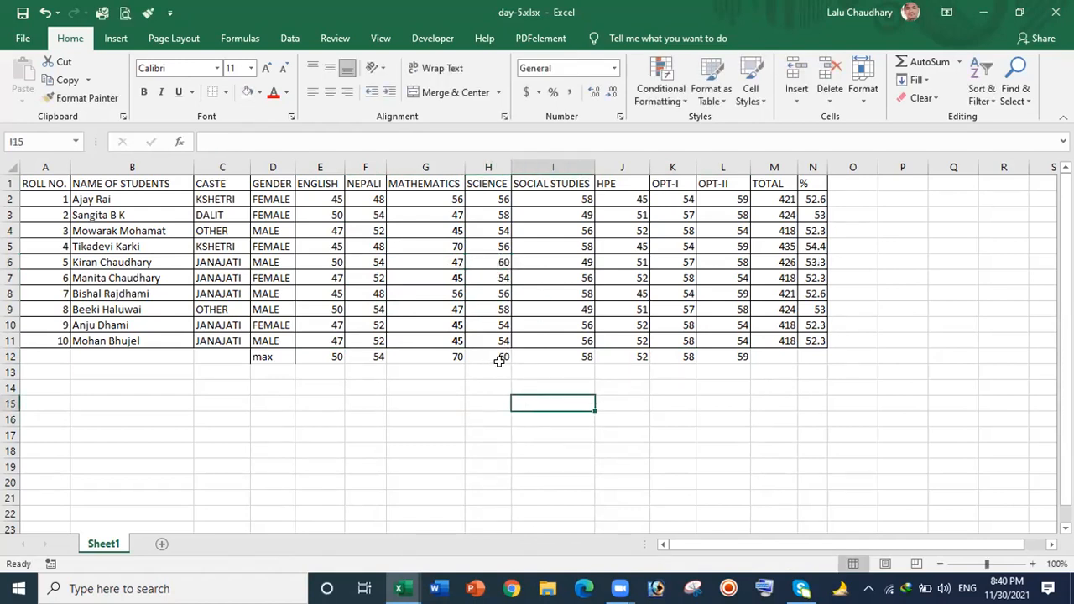
Label D13 as min and enter =MIN(E2:E11) in E13 to find the lowest English mark.
{"action": "left_click", "coordinate": [270, 370]}
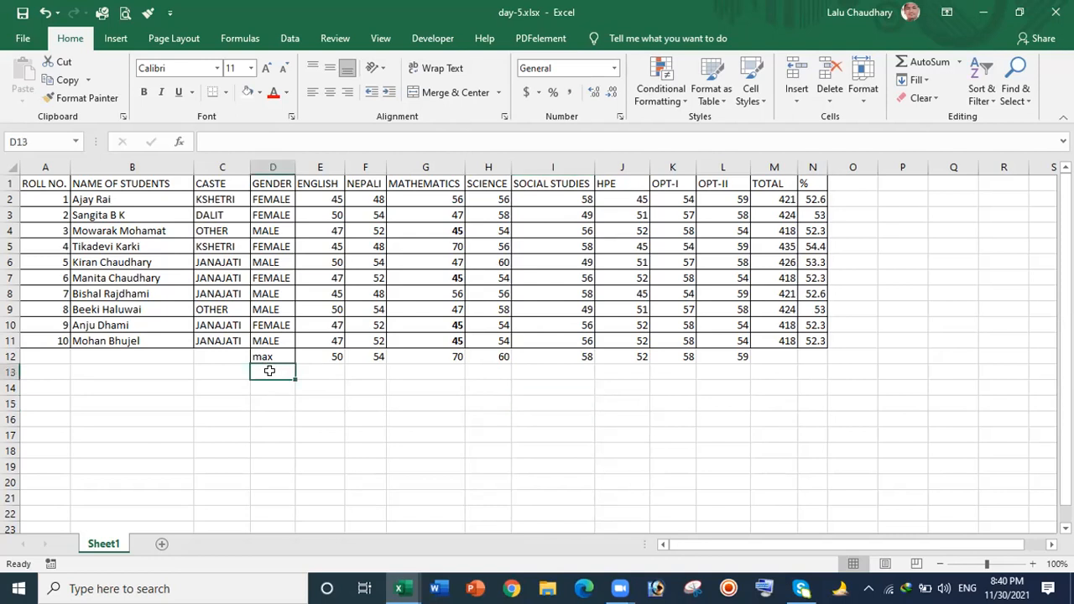
{"action": "type", "text": "min"}
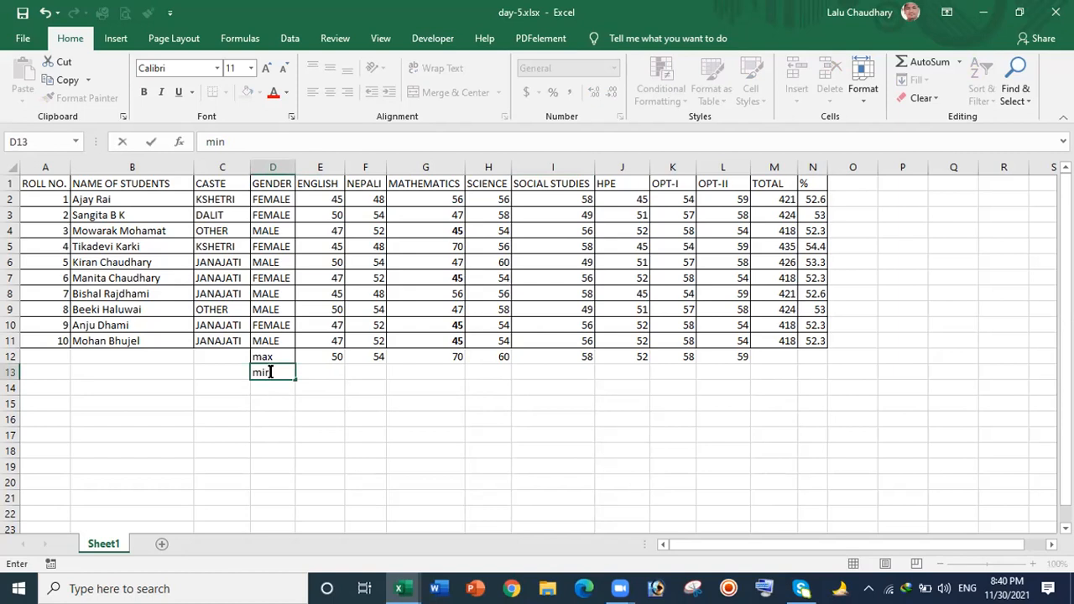
{"action": "left_click", "coordinate": [325, 372]}
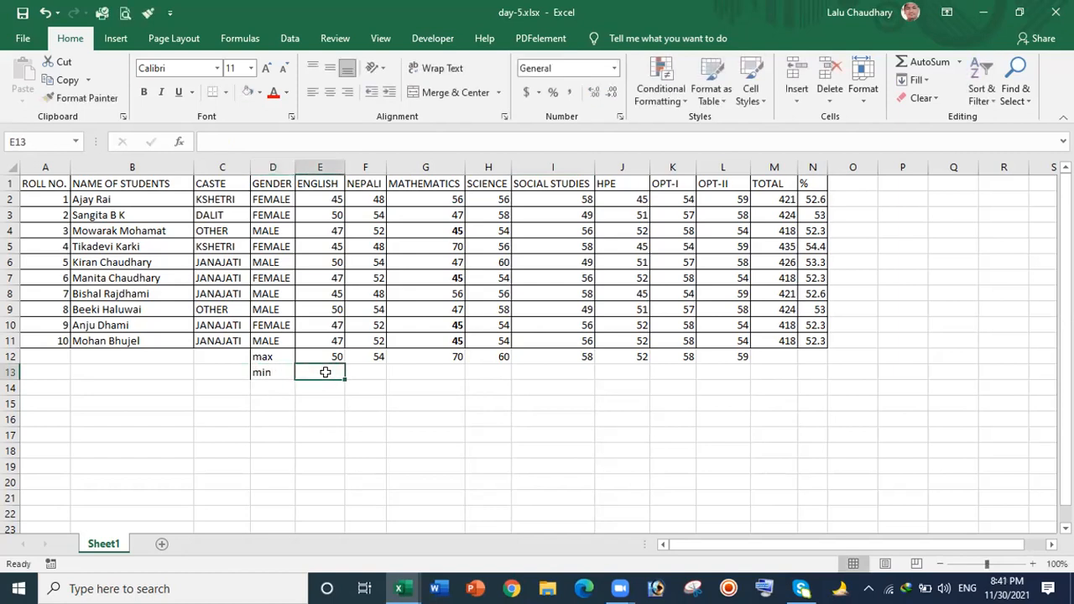
{"action": "type", "text": "="}
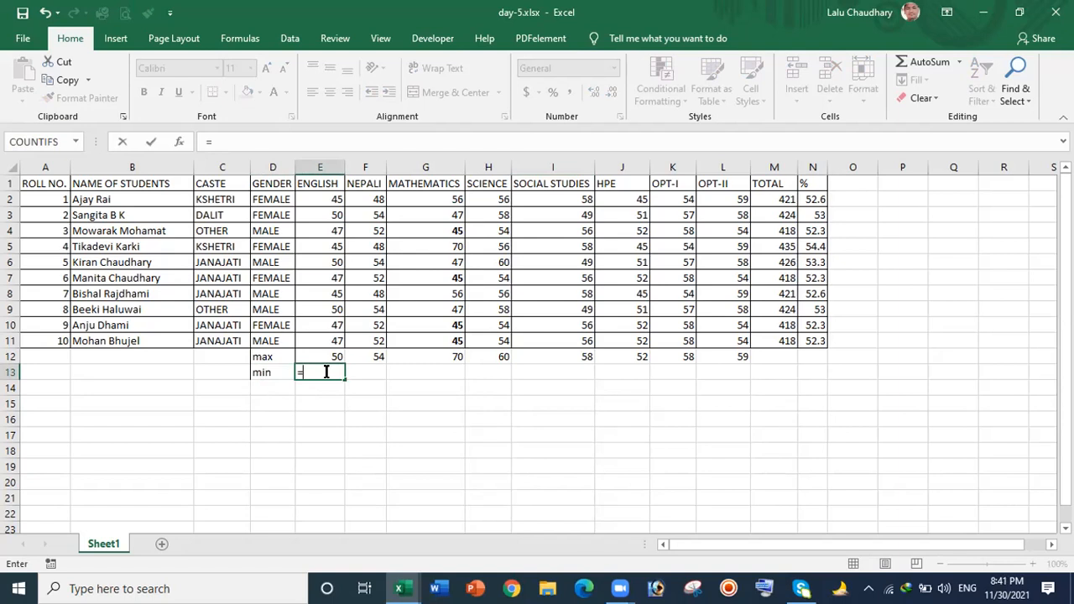
{"action": "type", "text": "min"}
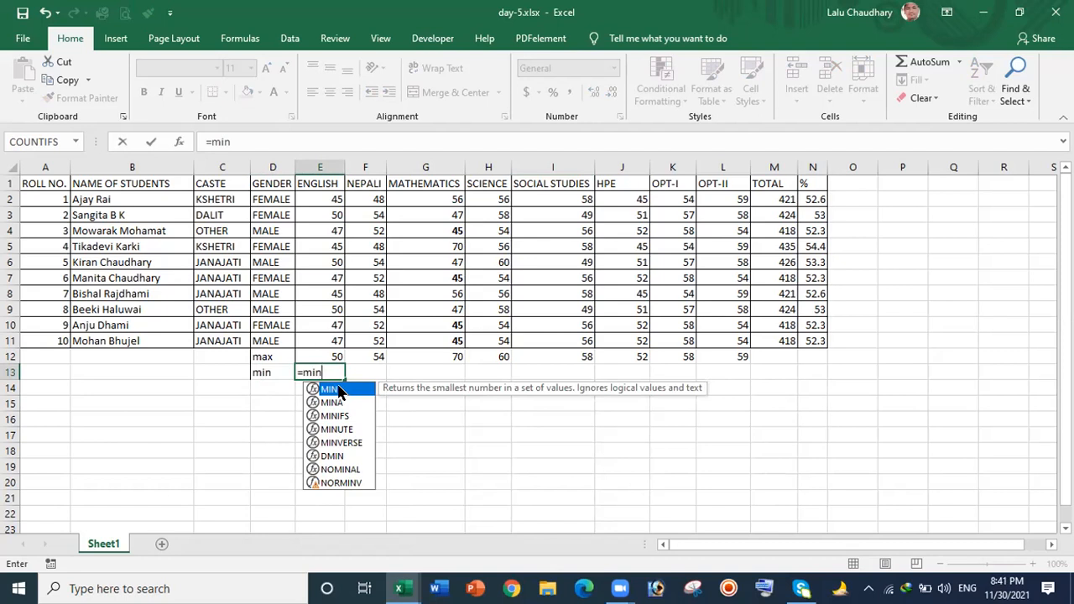
{"action": "double_click", "coordinate": [338, 391]}
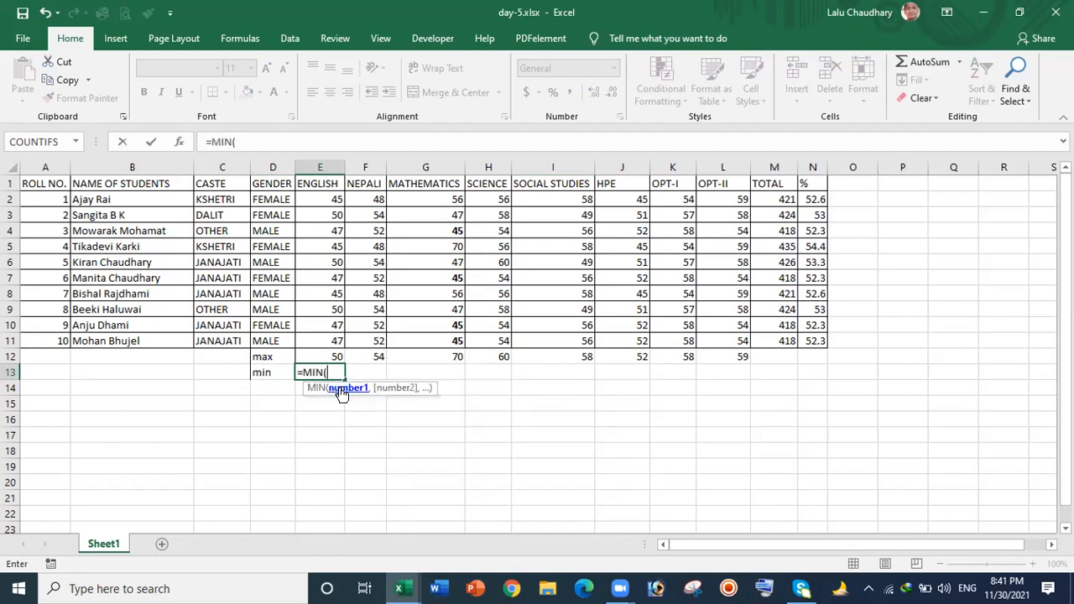
{"action": "left_click_drag", "start_coordinate": [320, 194], "coordinate": [316, 341]}
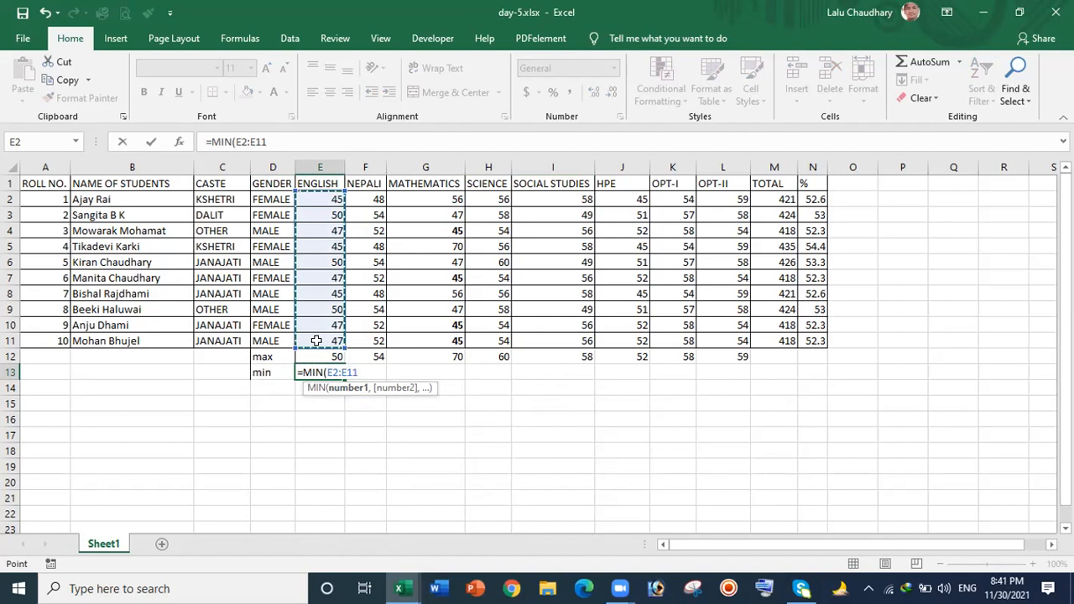
{"action": "key", "text": "Return"}
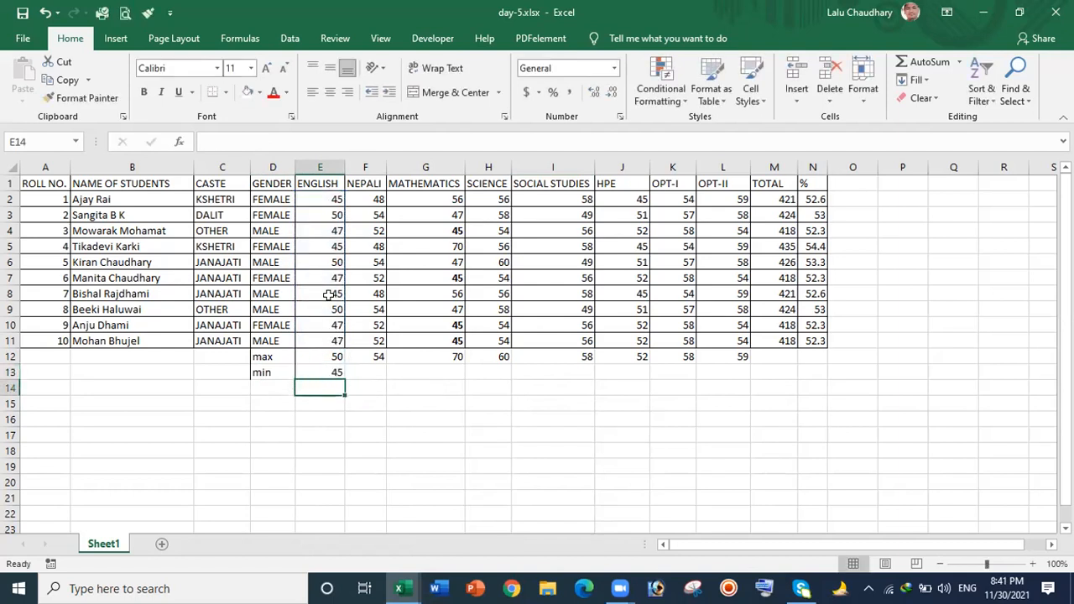
Change the English mark in E5 to 20 and fill the MIN formula in E13 across through L13.
{"action": "left_click", "coordinate": [327, 246]}
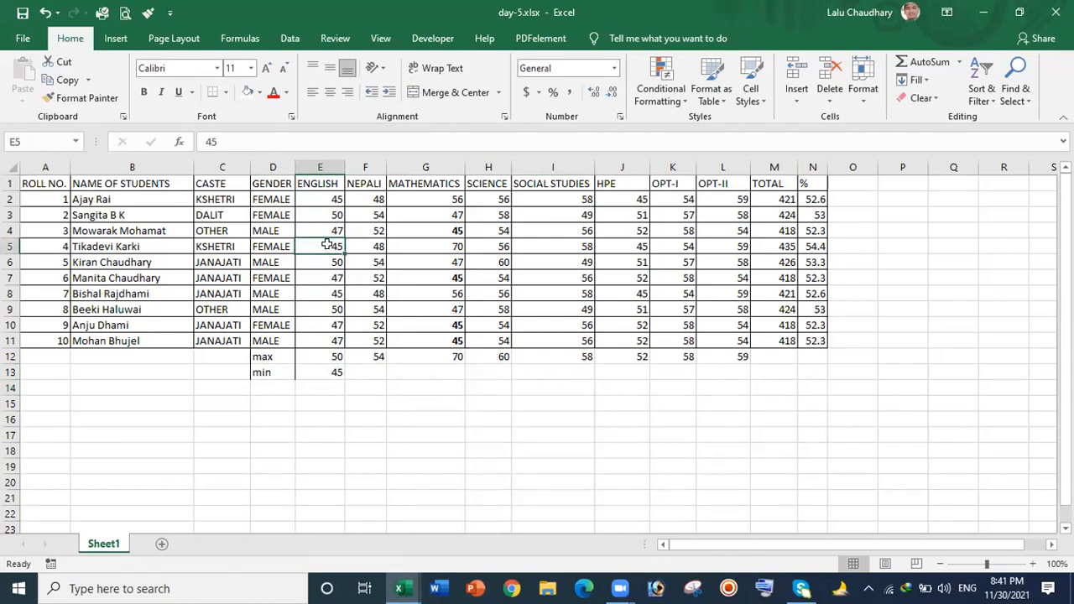
{"action": "type", "text": "20"}
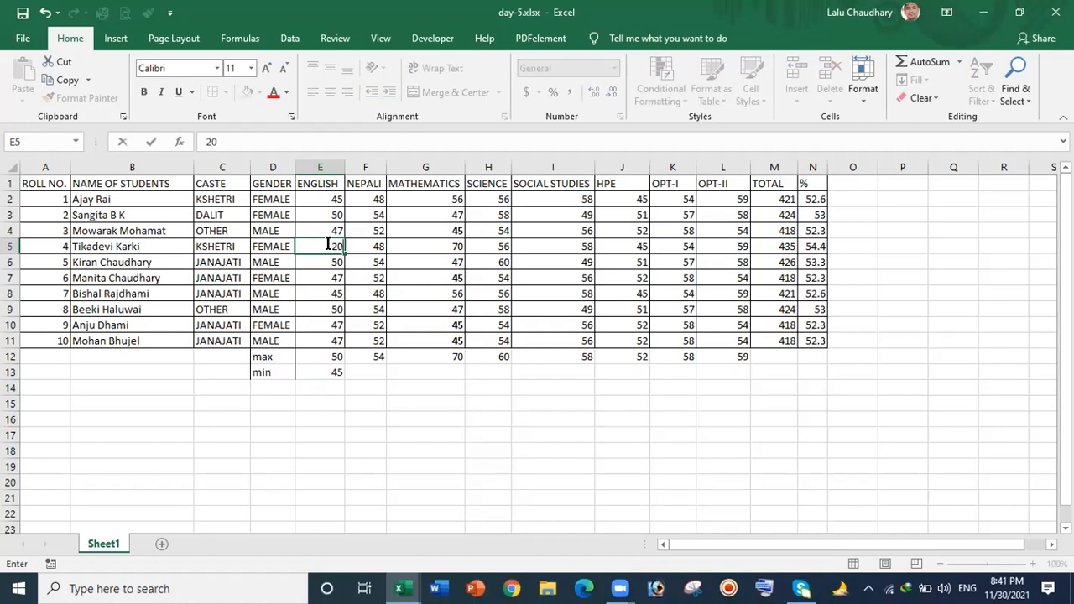
{"action": "left_click", "coordinate": [410, 398]}
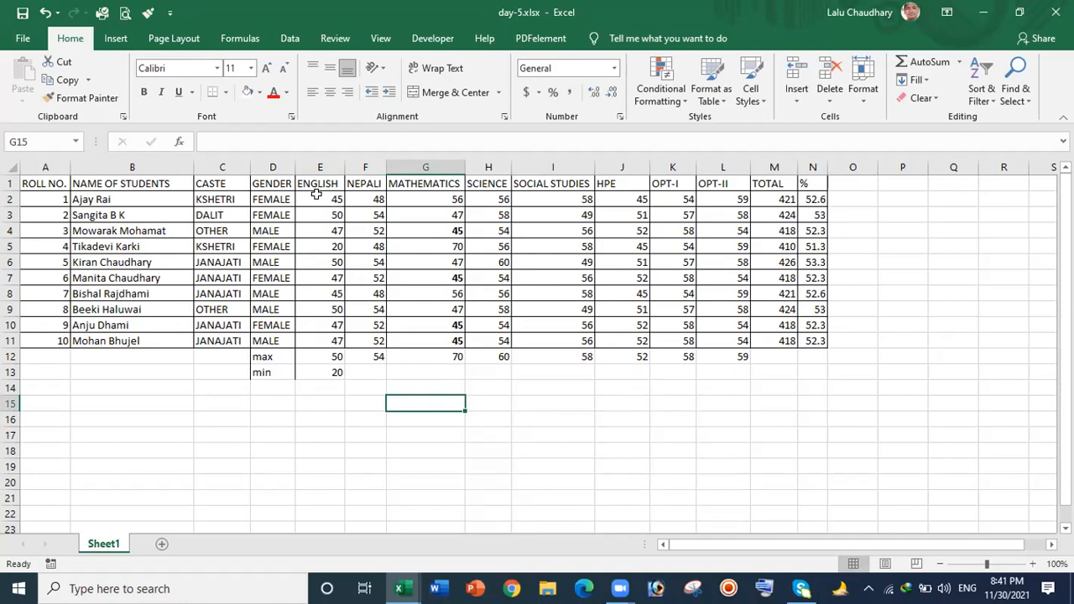
{"action": "left_click", "coordinate": [329, 371]}
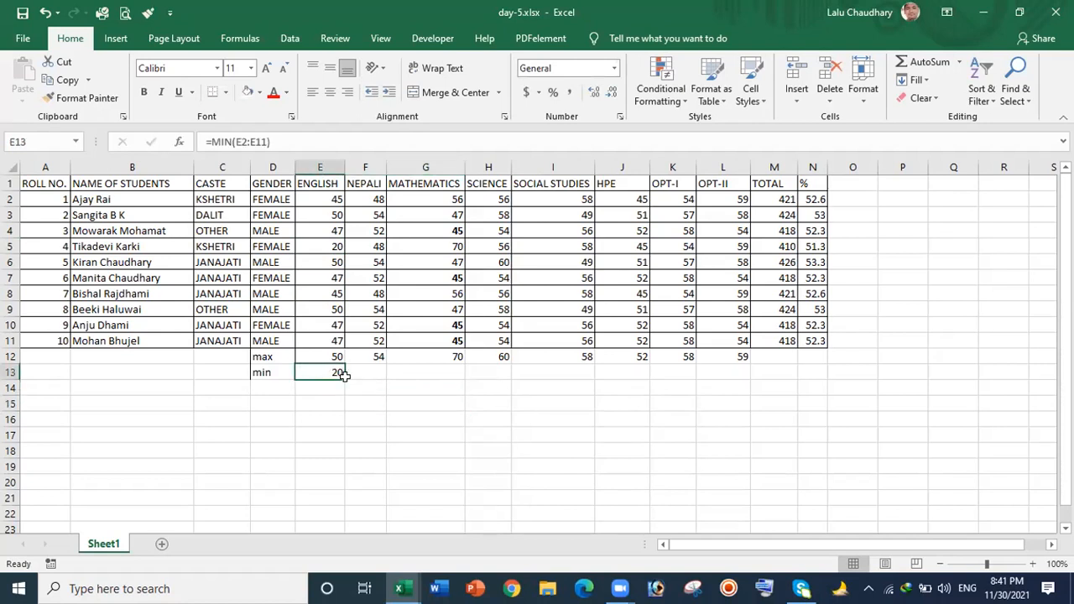
{"action": "left_click_drag", "start_coordinate": [343, 379], "coordinate": [750, 356]}
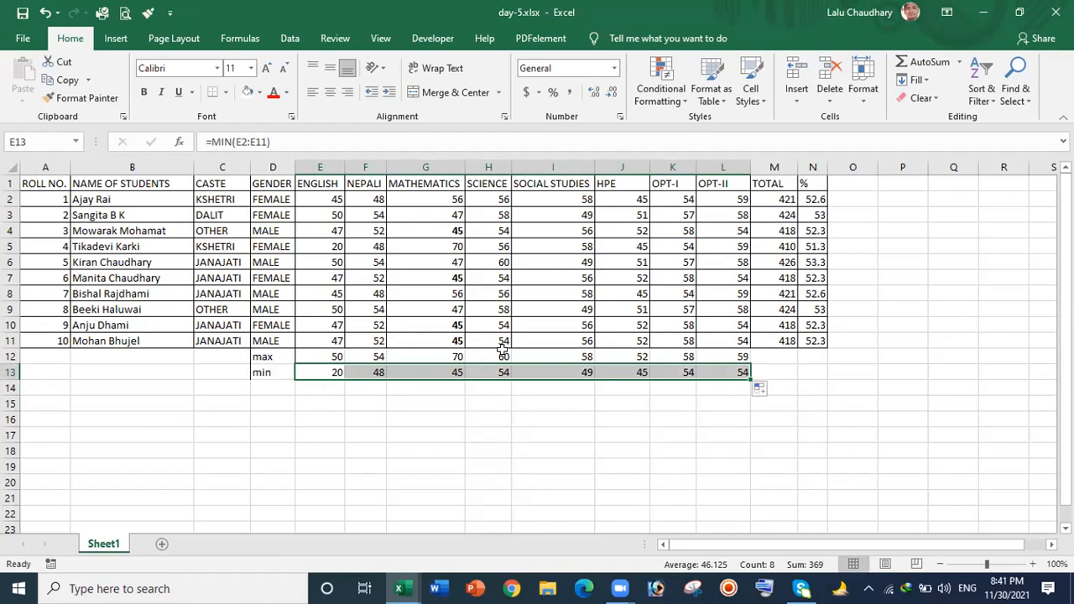
Label D14 as average and enter =AVERAGE(E2:E11) in E14 for the English marks.
{"action": "left_click", "coordinate": [264, 384]}
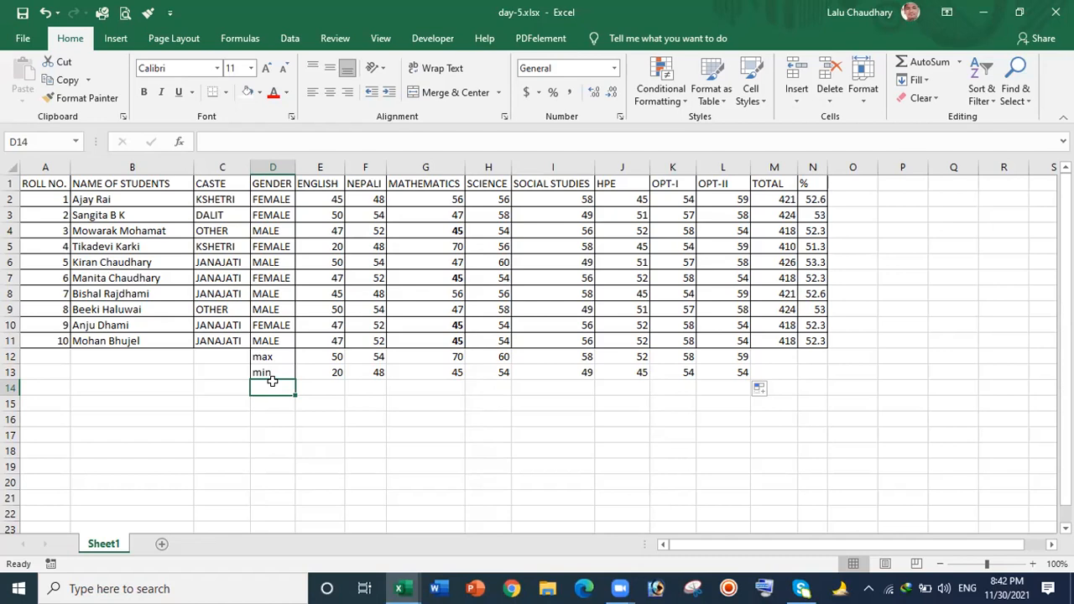
{"action": "type", "text": "erage"}
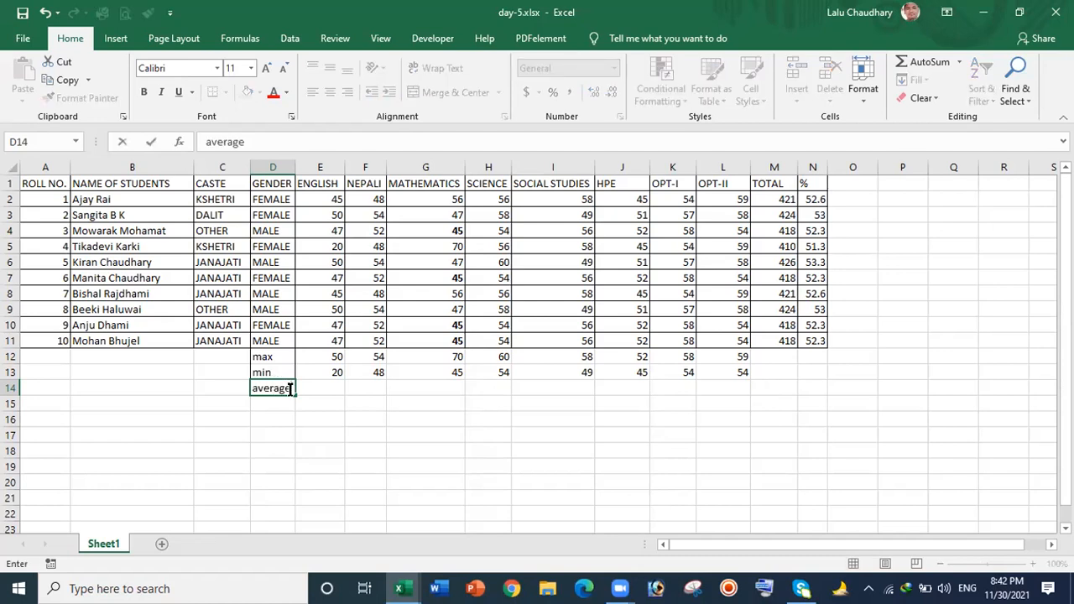
{"action": "left_click", "coordinate": [329, 383]}
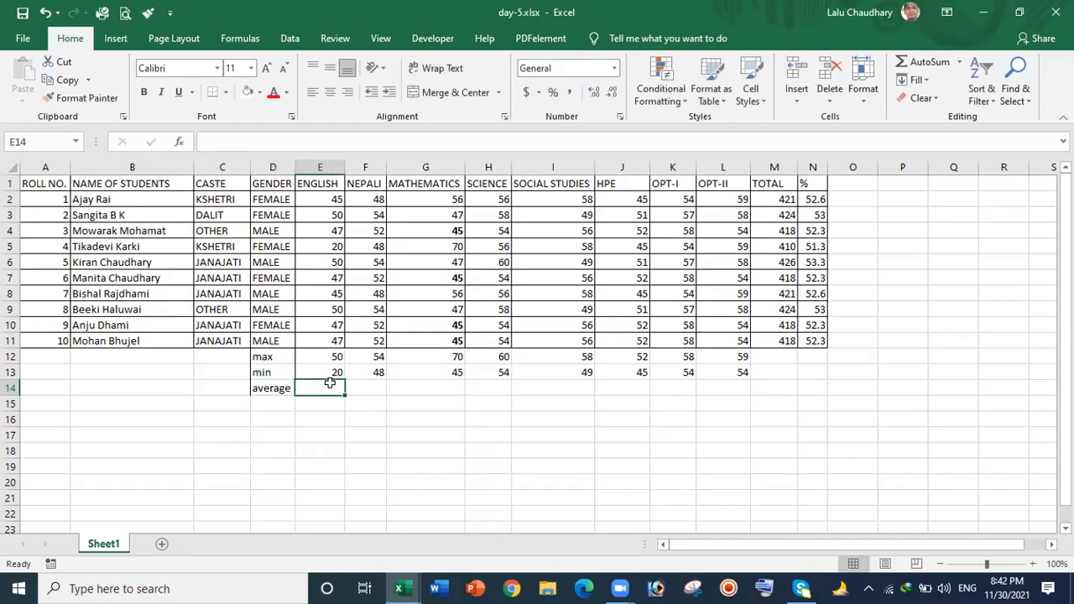
{"action": "type", "text": "="}
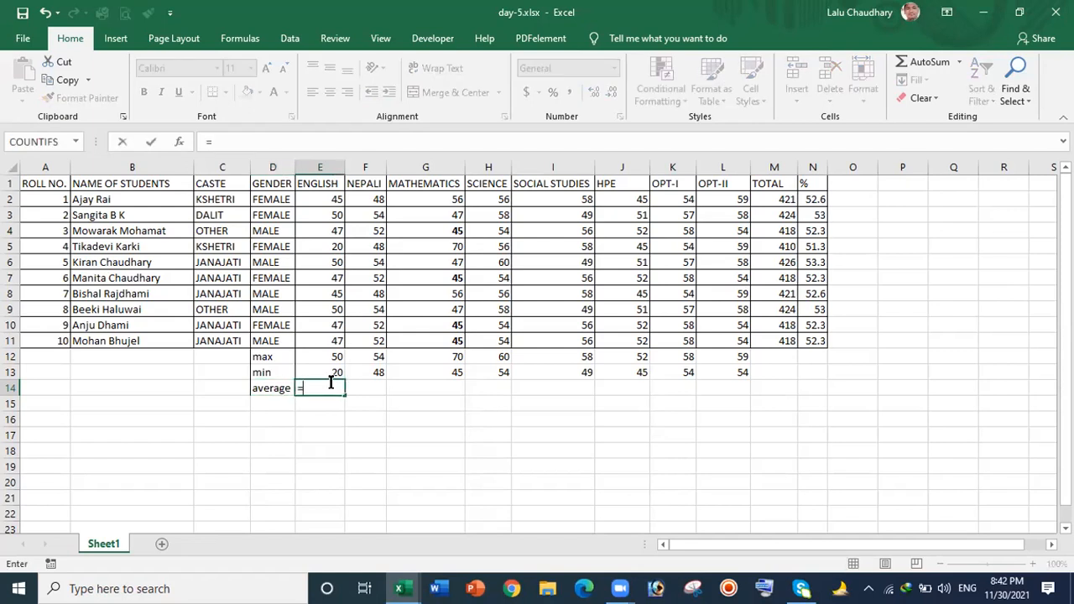
{"action": "type", "text": "ave"}
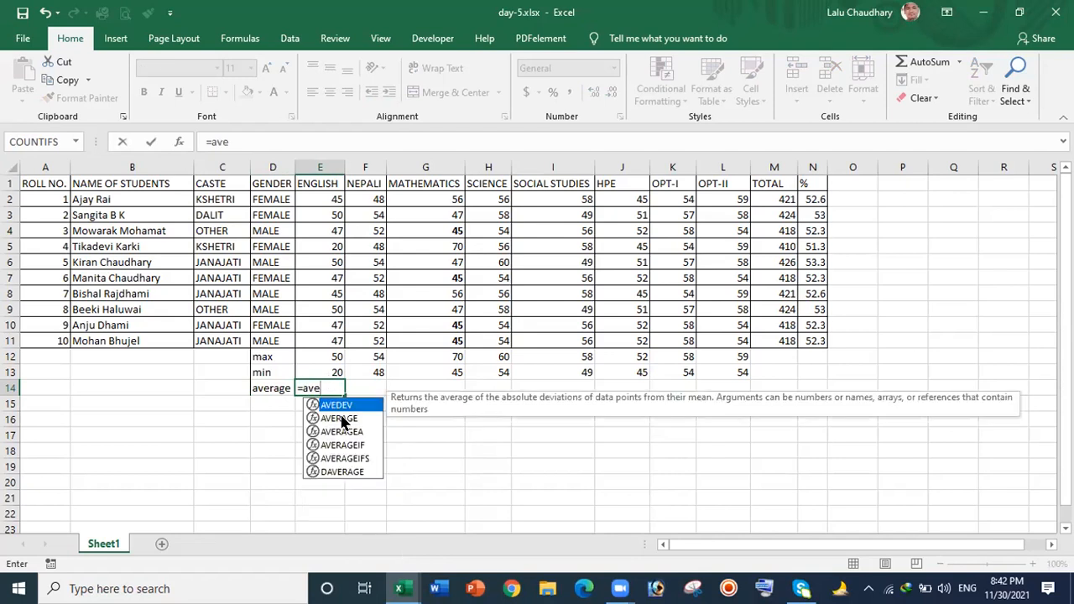
{"action": "double_click", "coordinate": [339, 419]}
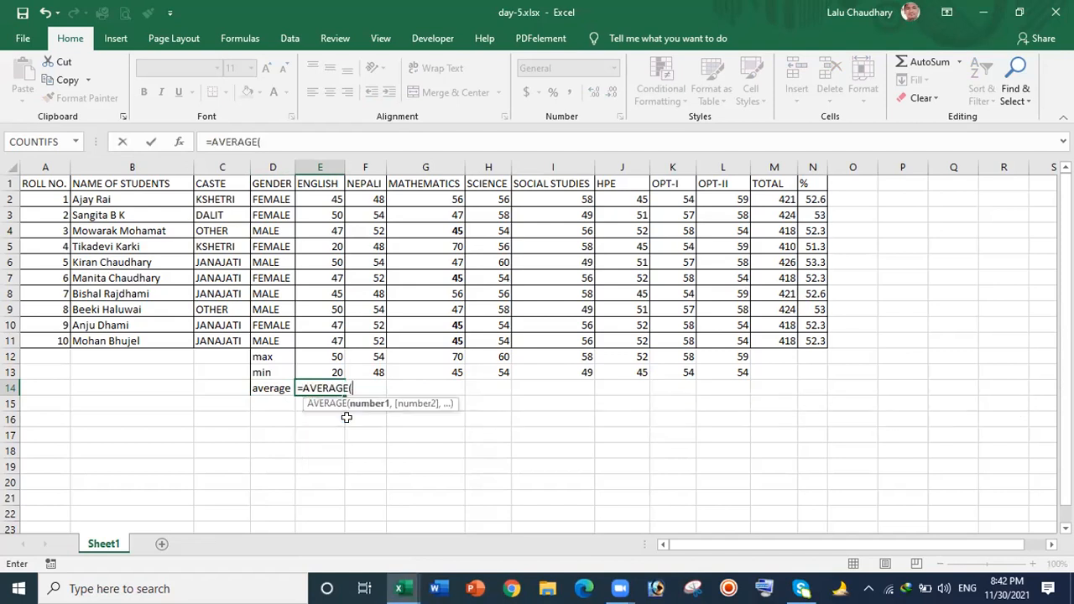
{"action": "left_click", "coordinate": [324, 207]}
{"action": "left_click_drag", "start_coordinate": [324, 209], "coordinate": [327, 333]}
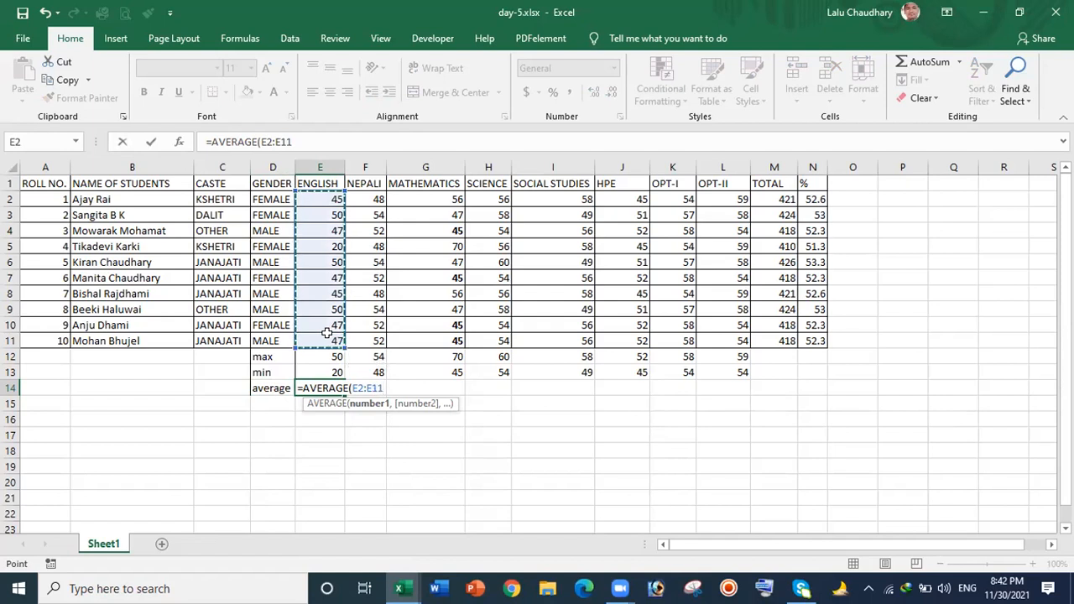
{"action": "key", "text": "Return"}
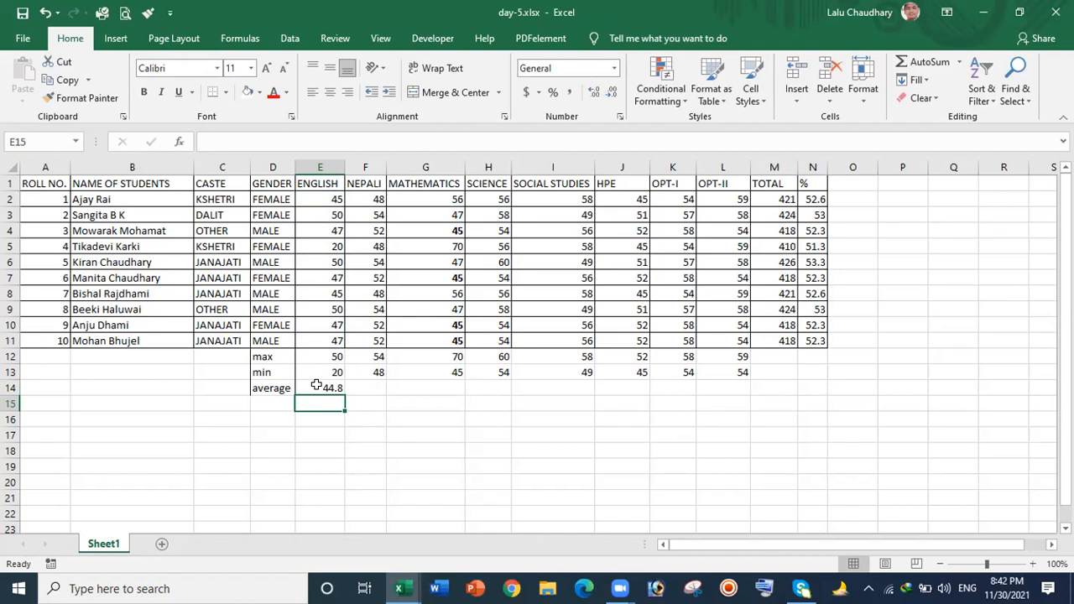
Fill the AVERAGE formula in E14 across the remaining subject columns through L14.
{"action": "left_click", "coordinate": [316, 385]}
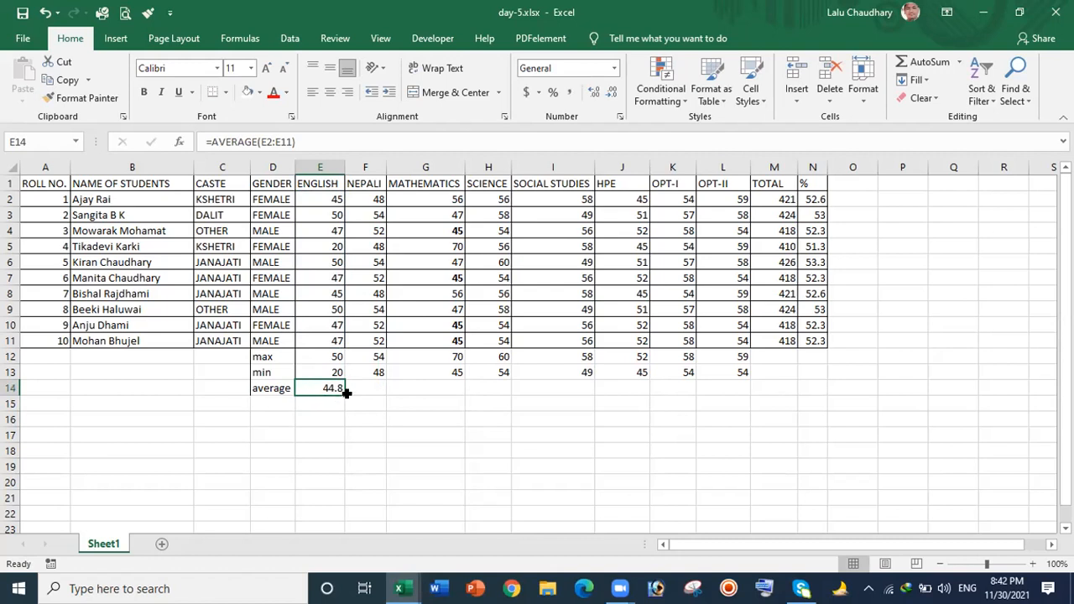
{"action": "left_click_drag", "start_coordinate": [343, 390], "coordinate": [750, 379]}
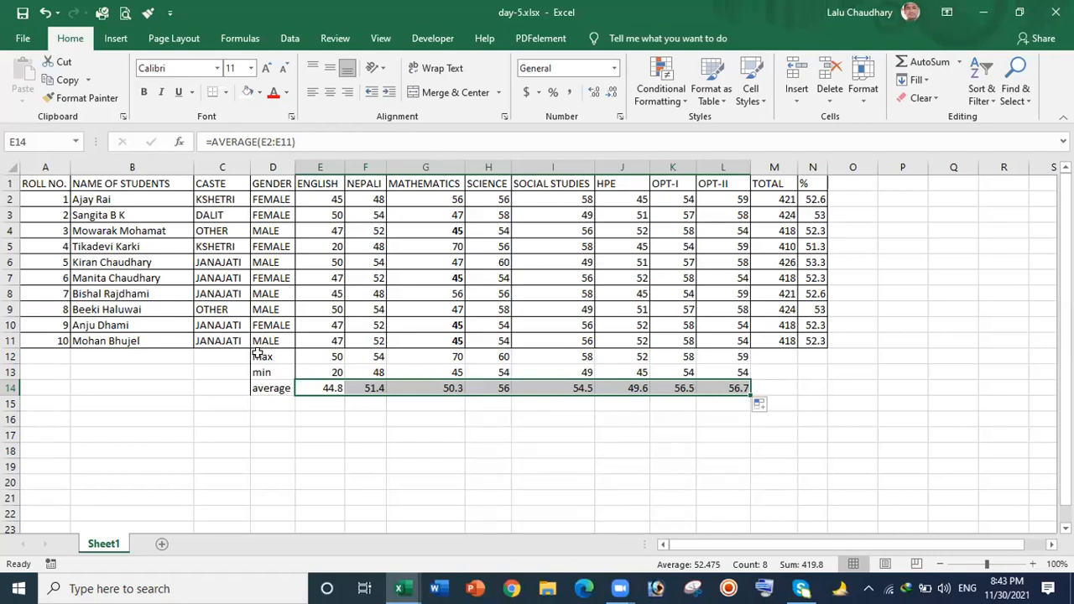
{"action": "left_click", "coordinate": [255, 447]}
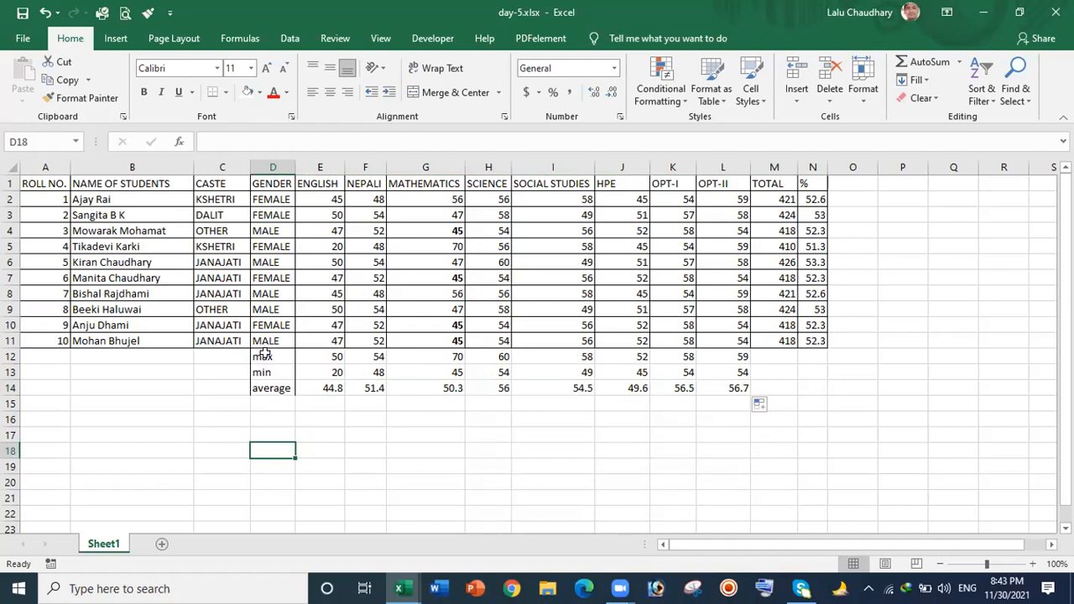
Apply All Borders to the max, min and average rows, covering A12:N14.
{"action": "left_click_drag", "start_coordinate": [263, 356], "coordinate": [701, 378]}
{"action": "left_click_drag", "start_coordinate": [45, 354], "coordinate": [759, 366]}
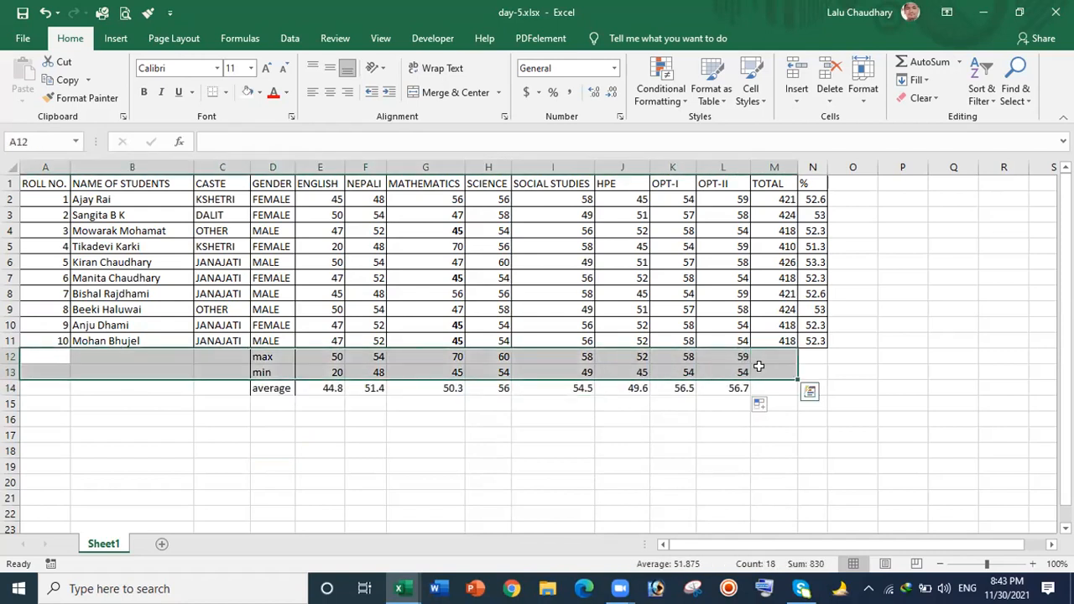
{"action": "left_click_drag", "start_coordinate": [44, 354], "coordinate": [810, 391]}
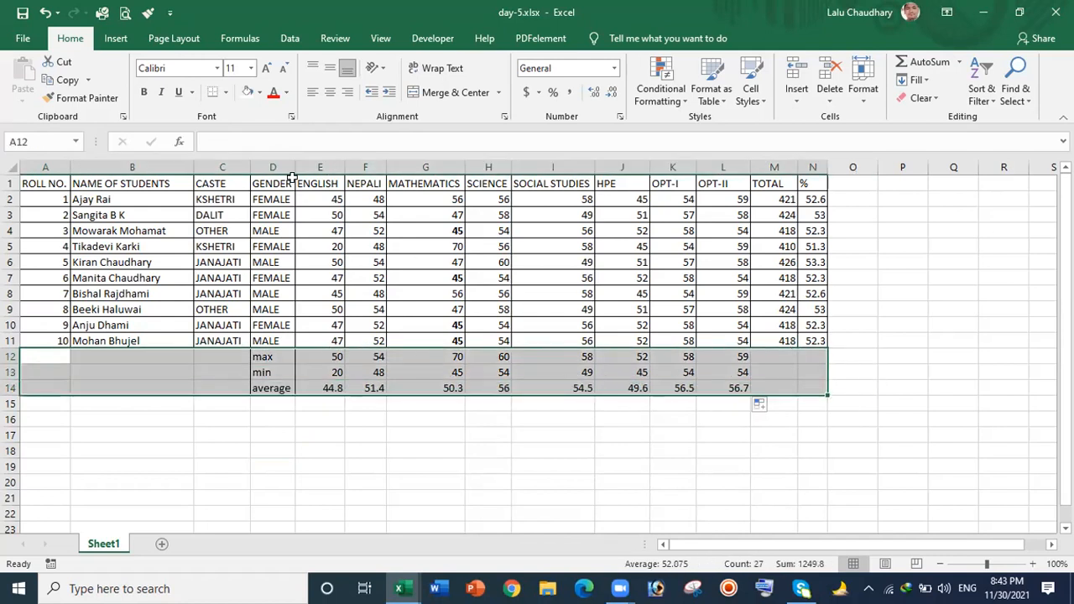
{"action": "left_click", "coordinate": [224, 90]}
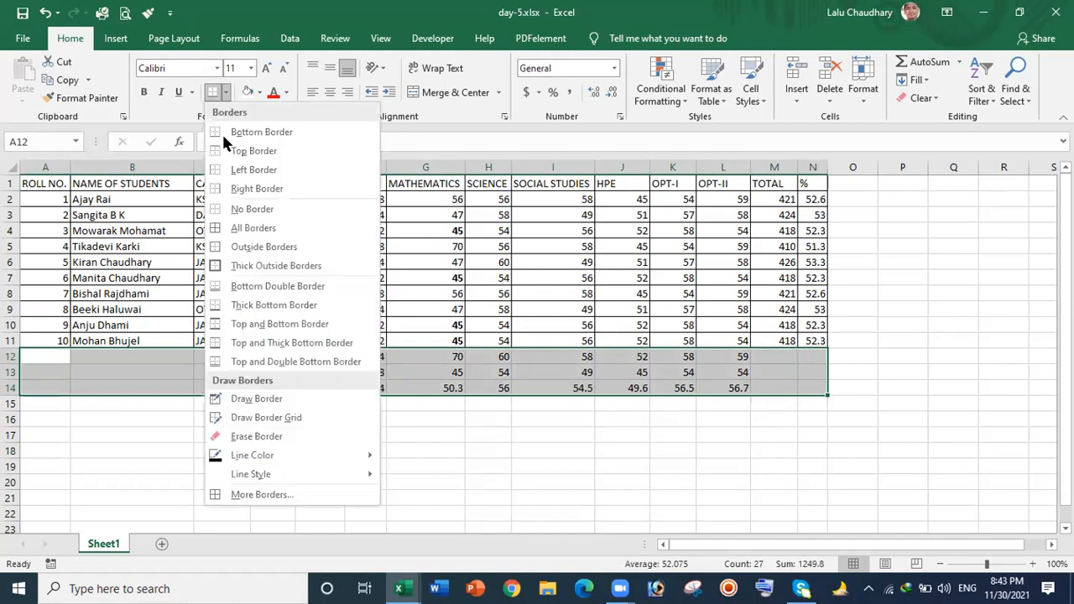
{"action": "left_click", "coordinate": [231, 227]}
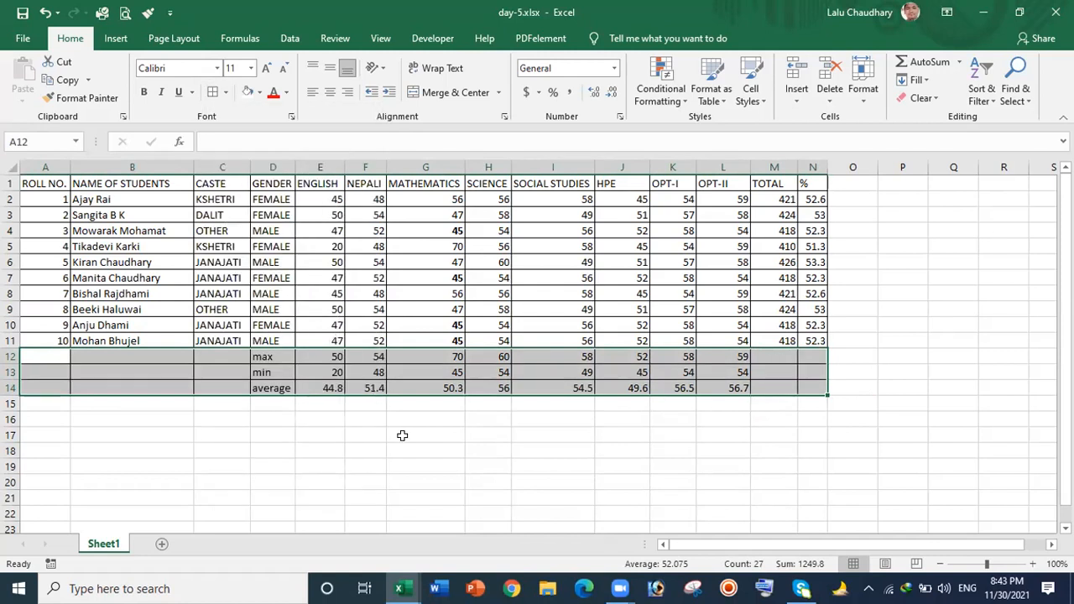
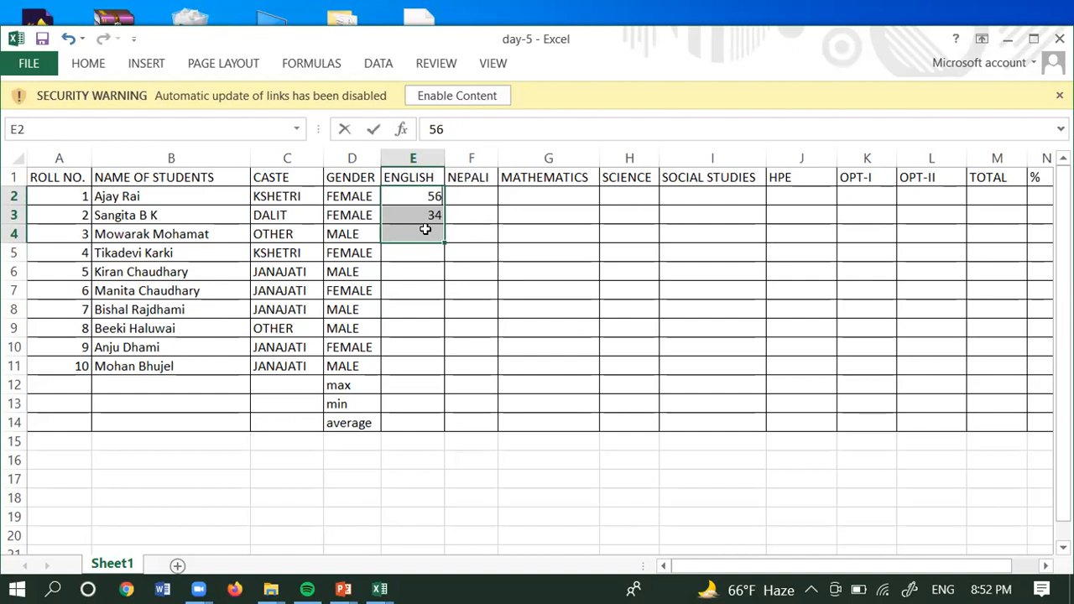
Enter English marks 56, 55 and 45 in E2:E4 and copy them across through column M.
{"action": "key", "text": "Return"}
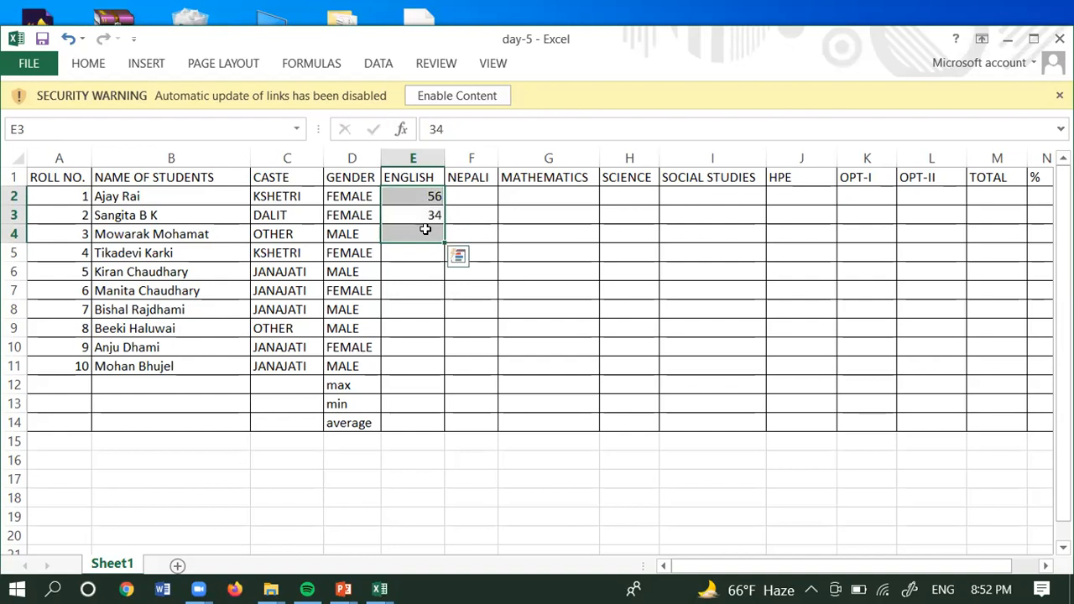
{"action": "type", "text": "55"}
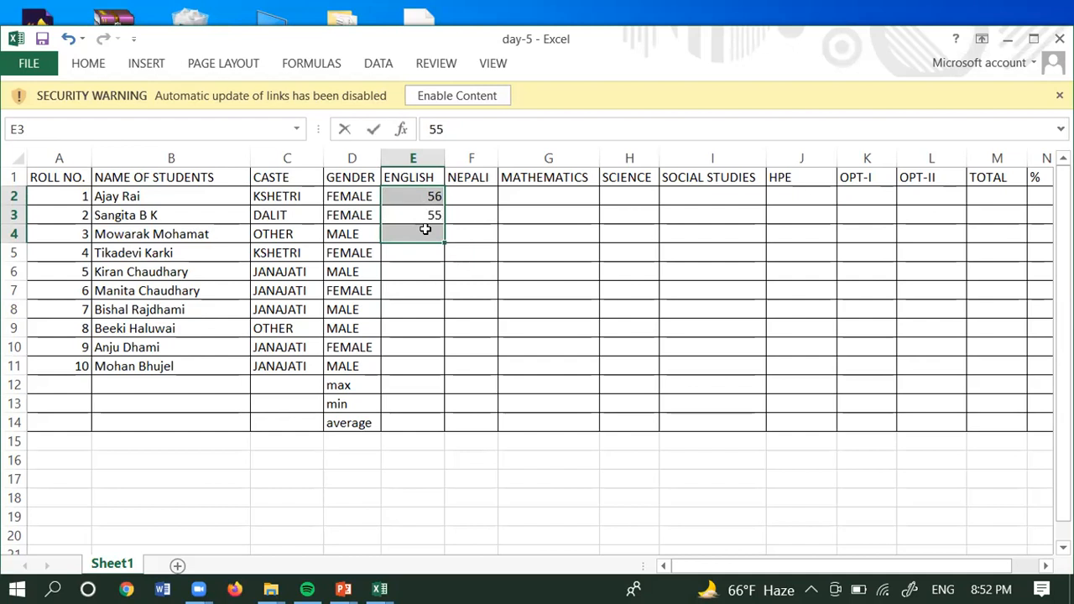
{"action": "key", "text": "Return"}
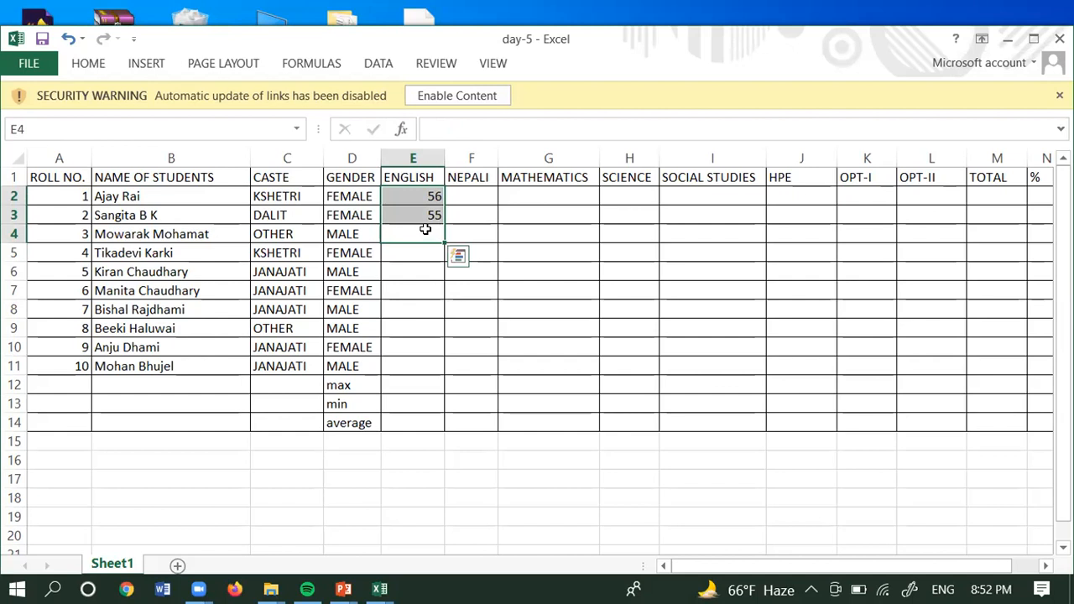
{"action": "type", "text": "45"}
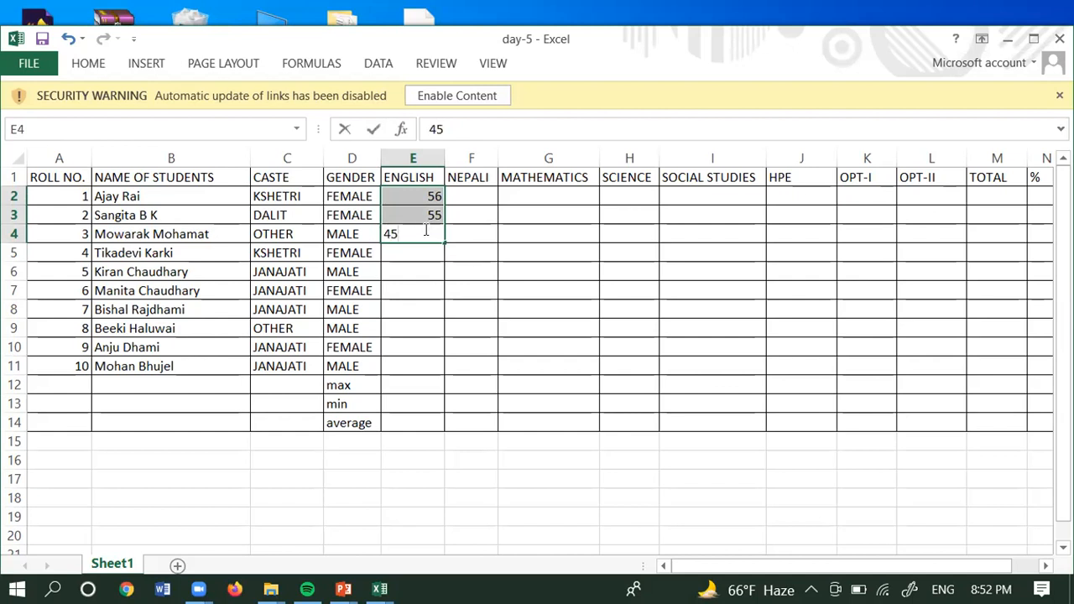
{"action": "key", "text": "Return"}
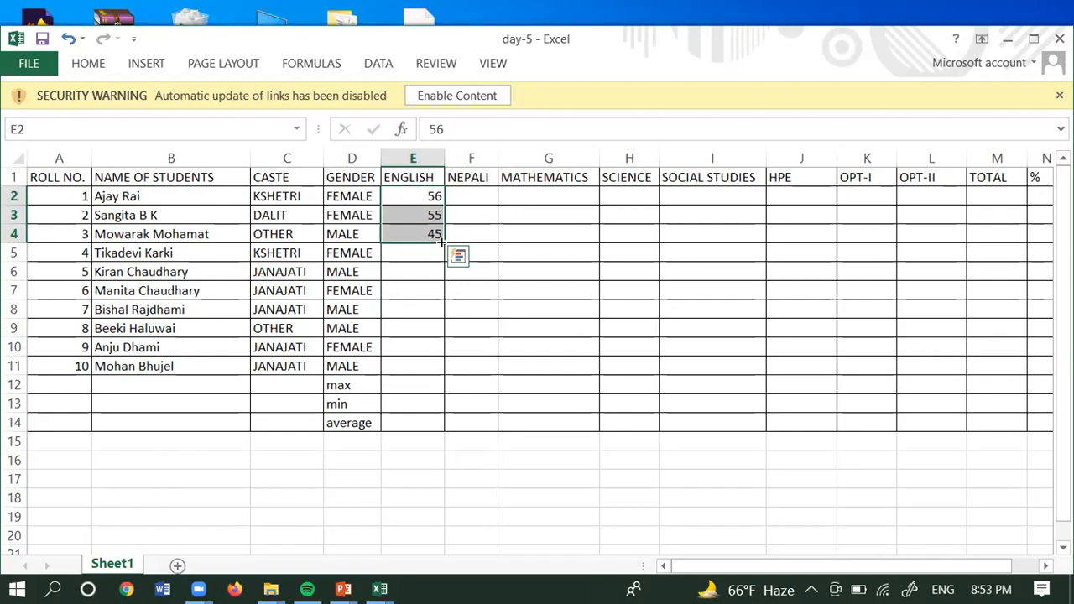
{"action": "mouse_move", "coordinate": [443, 242]}
{"action": "left_mouse_down"}
{"action": "mouse_move", "coordinate": [758, 232]}
{"action": "mouse_move", "coordinate": [1007, 199]}
{"action": "left_mouse_up"}
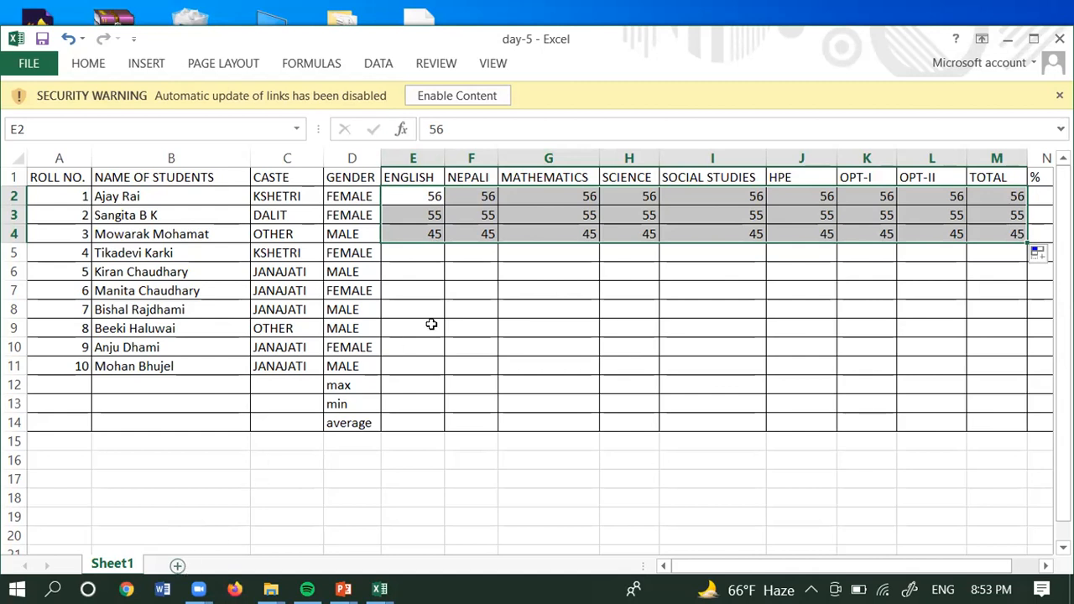
{"action": "left_click", "coordinate": [426, 245]}
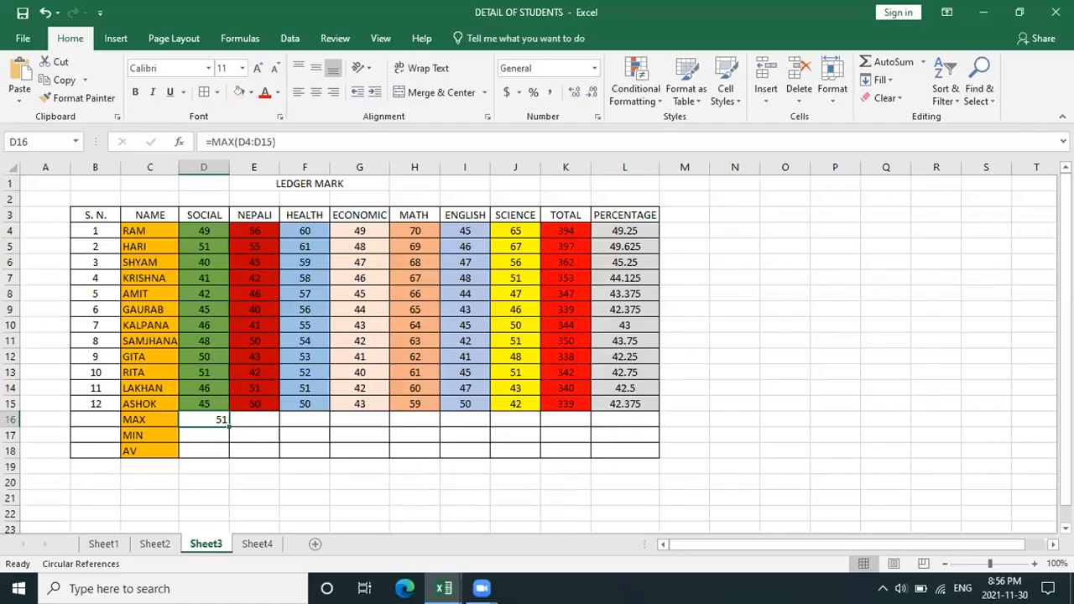
In the DETAIL OF STUDENTS workbook, fill the MAX formula in D16 across the subject columns through J16.
{"action": "left_click_drag", "start_coordinate": [227, 426], "coordinate": [530, 429]}
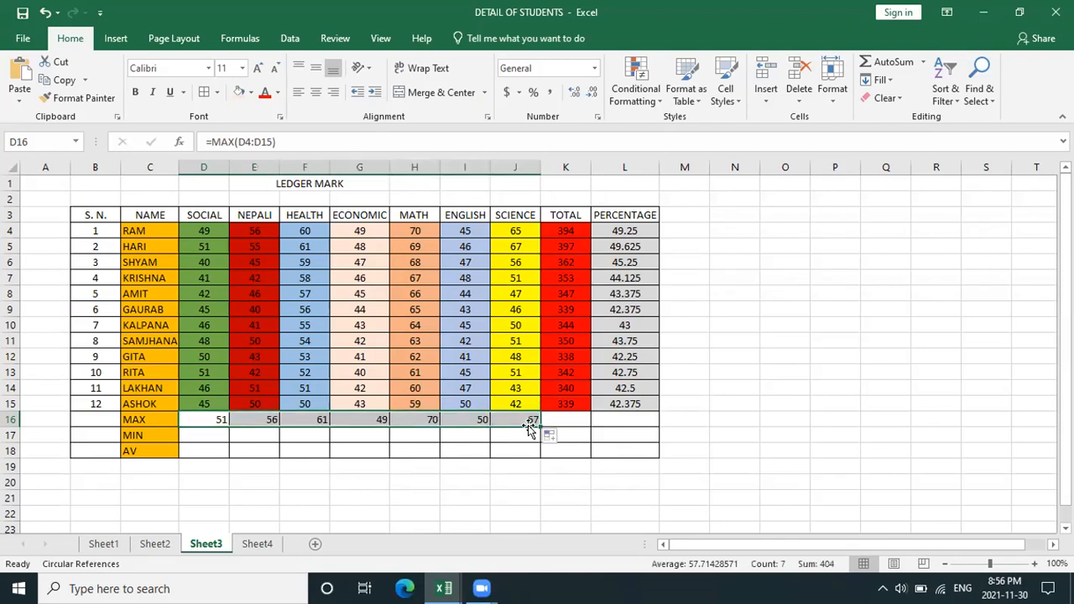
Enter =MIN(D4:D15) in D17 to find the lowest Social mark.
{"action": "left_click", "coordinate": [195, 435]}
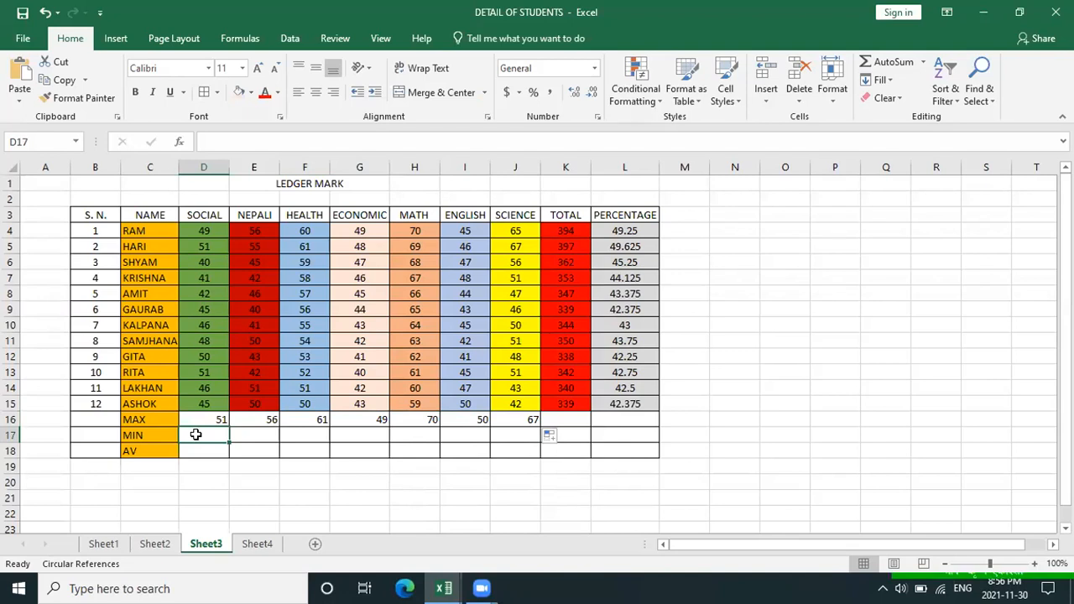
{"action": "type", "text": "="}
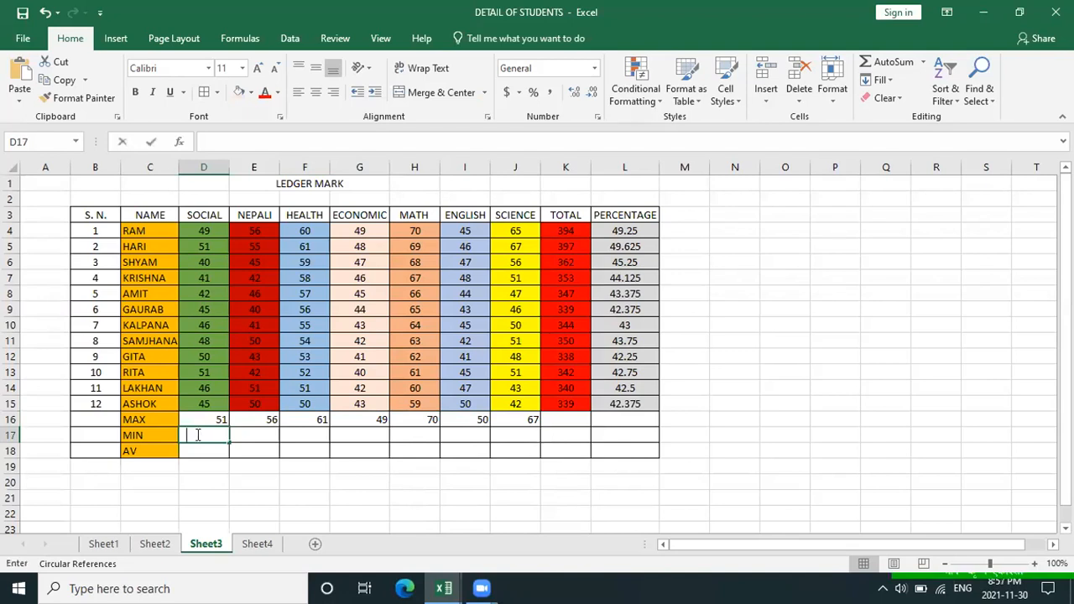
{"action": "type", "text": "M"}
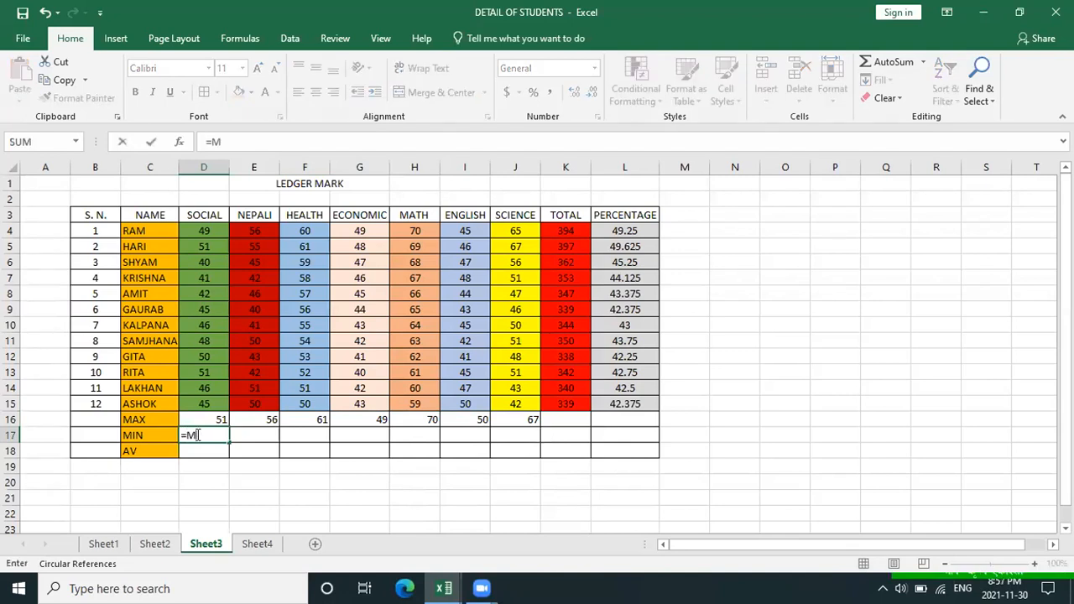
{"action": "type", "text": "I"}
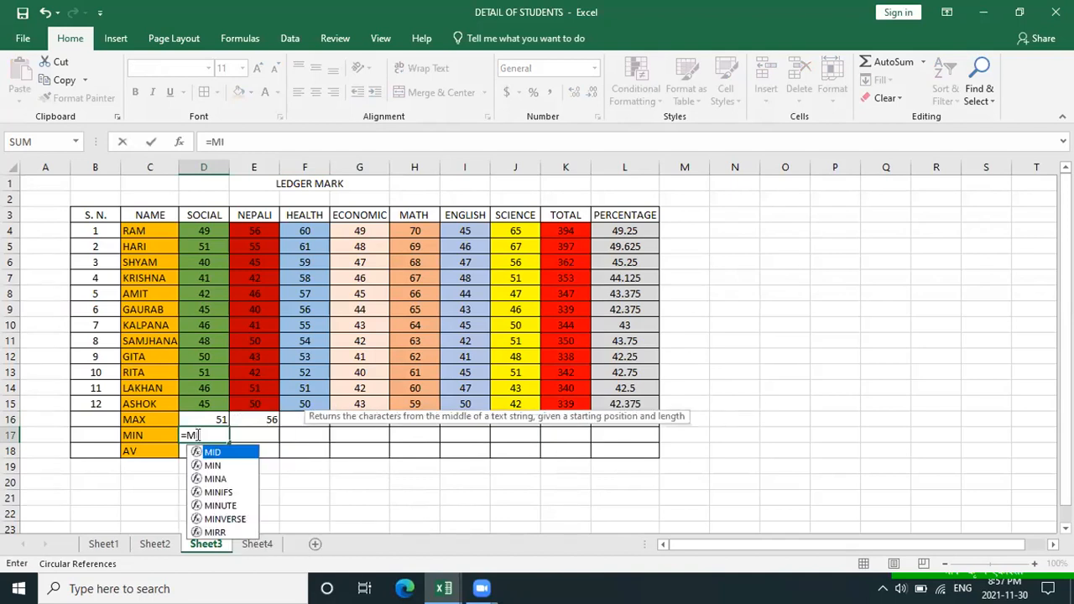
{"action": "type", "text": "N"}
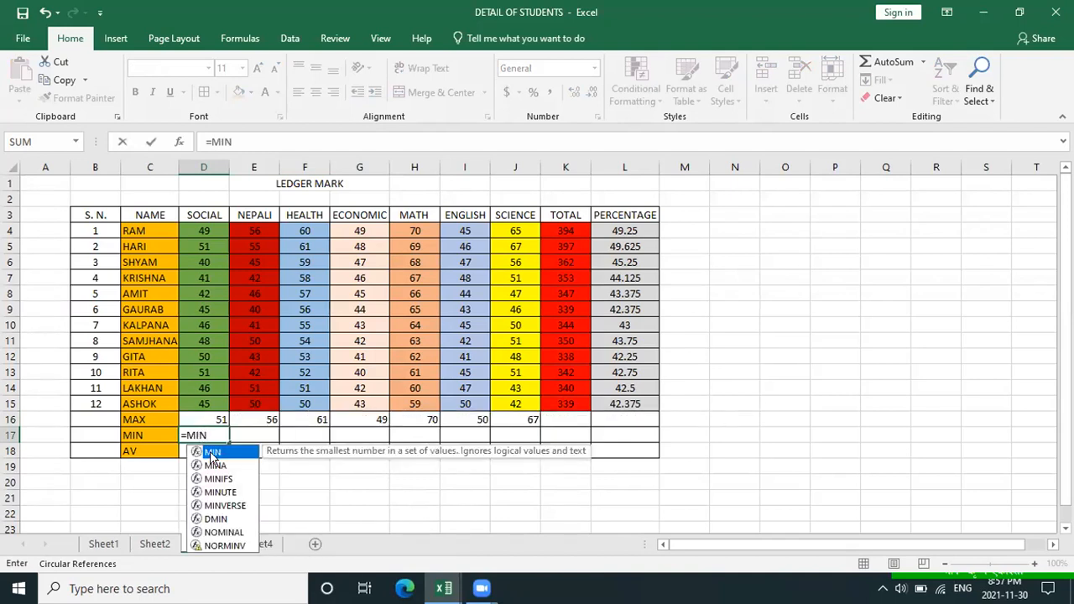
{"action": "double_click", "coordinate": [213, 454]}
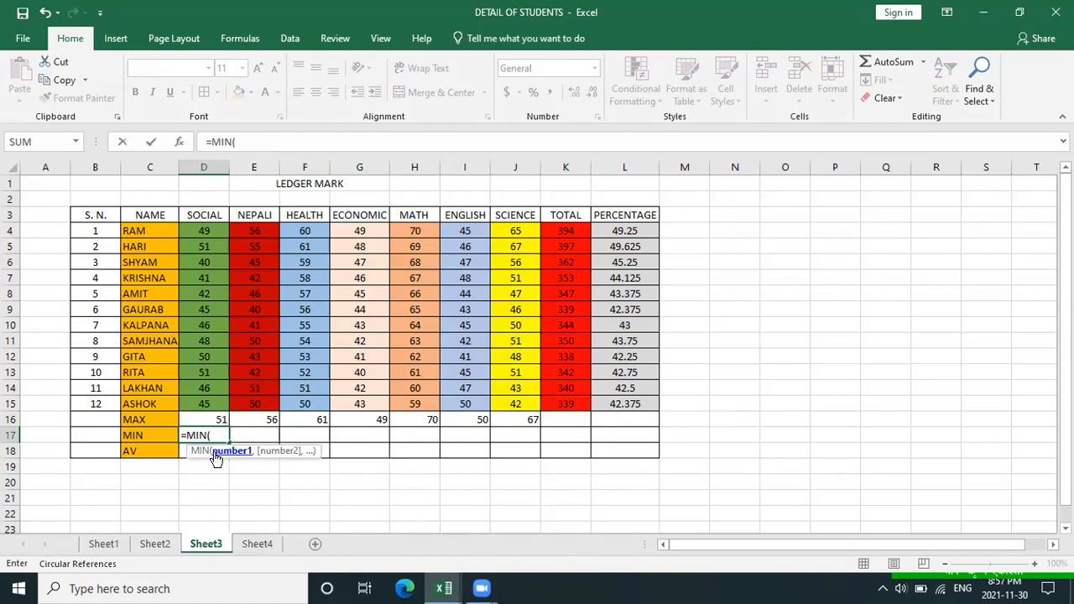
{"action": "left_click", "coordinate": [203, 229]}
{"action": "left_click_drag", "start_coordinate": [204, 230], "coordinate": [208, 398]}
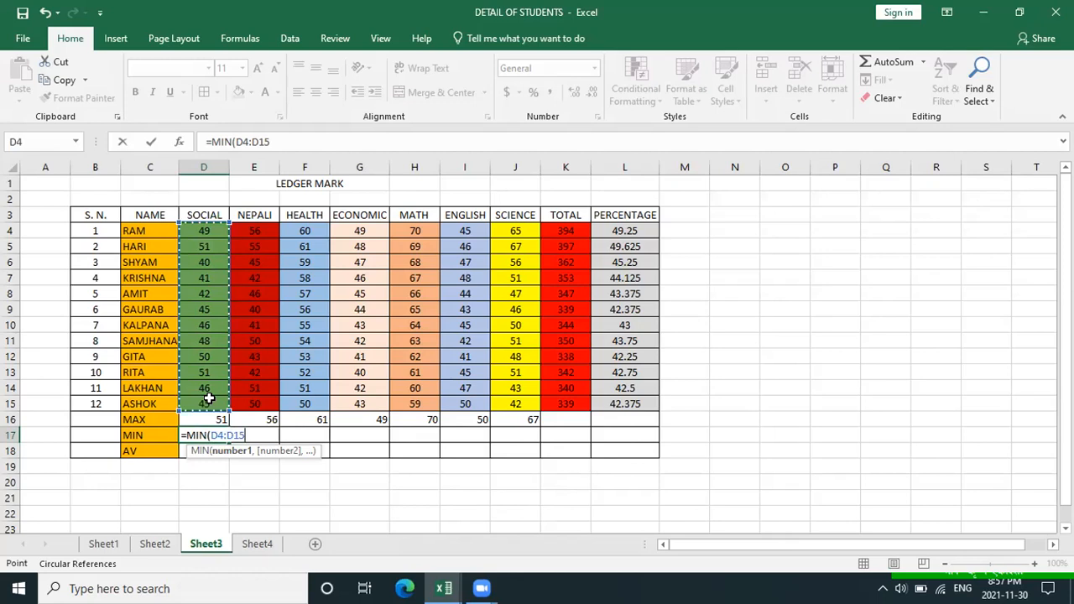
{"action": "type", "text": ")"}
{"action": "key", "text": "Return"}
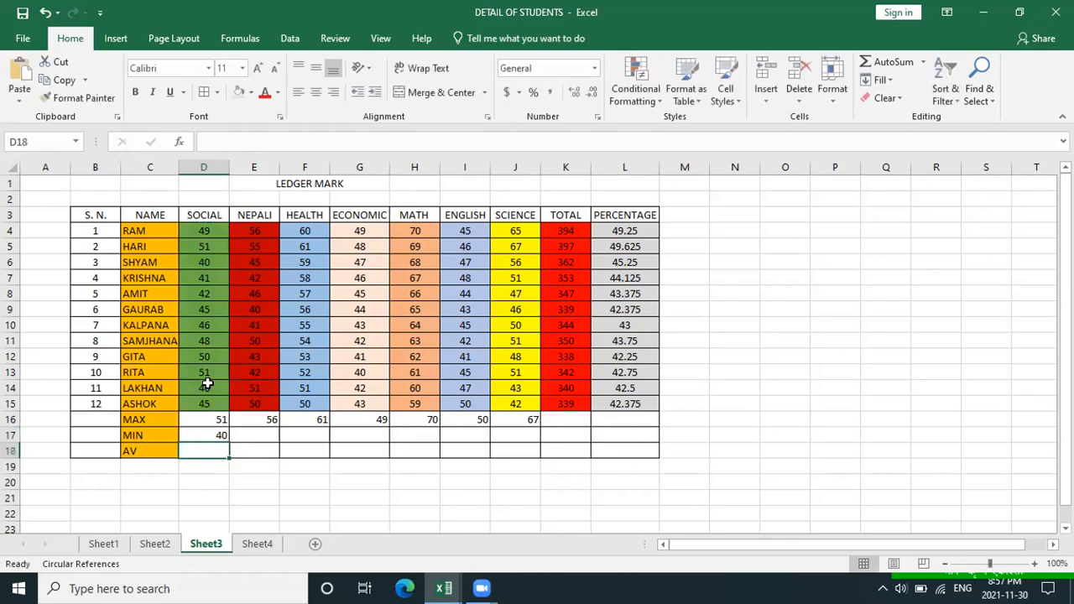
Fill the MIN formula in D17 across the subject columns through J17 and select D18 in the AV row.
{"action": "left_click", "coordinate": [219, 429]}
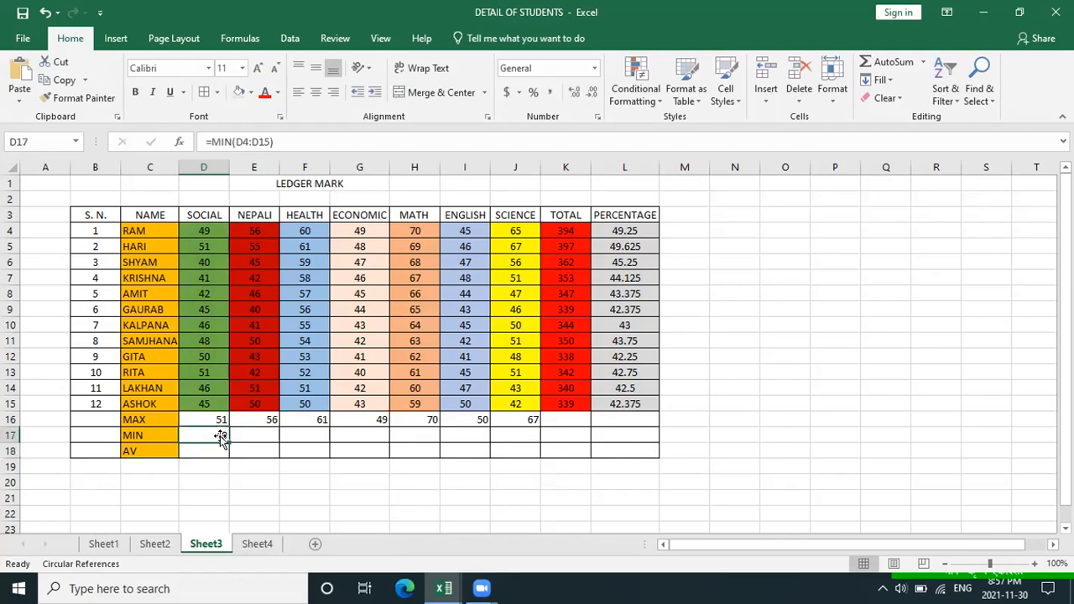
{"action": "left_click_drag", "start_coordinate": [228, 438], "coordinate": [534, 433]}
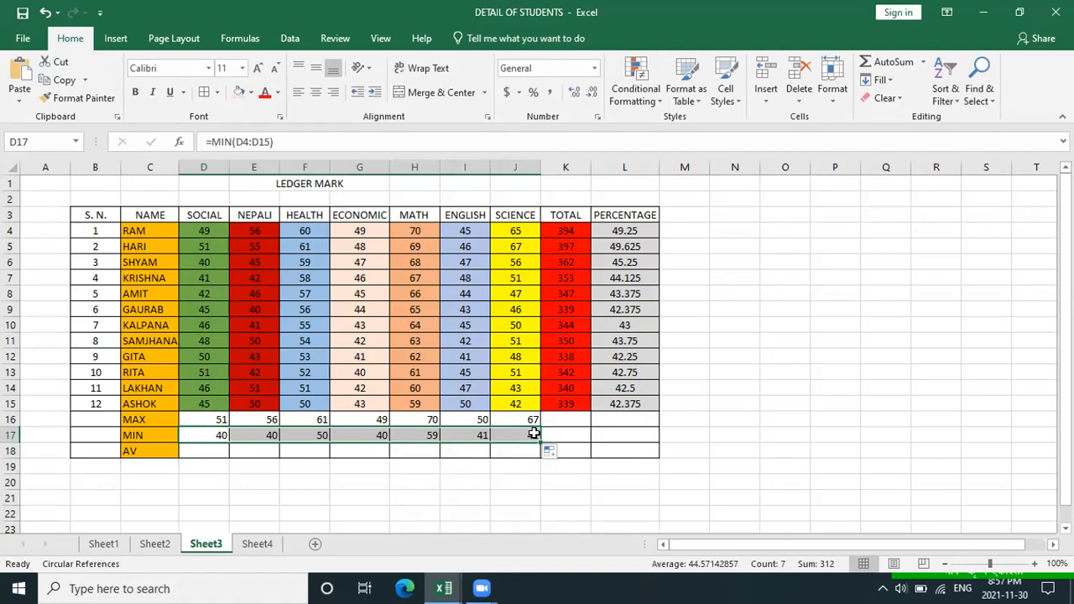
{"action": "left_click", "coordinate": [196, 449]}
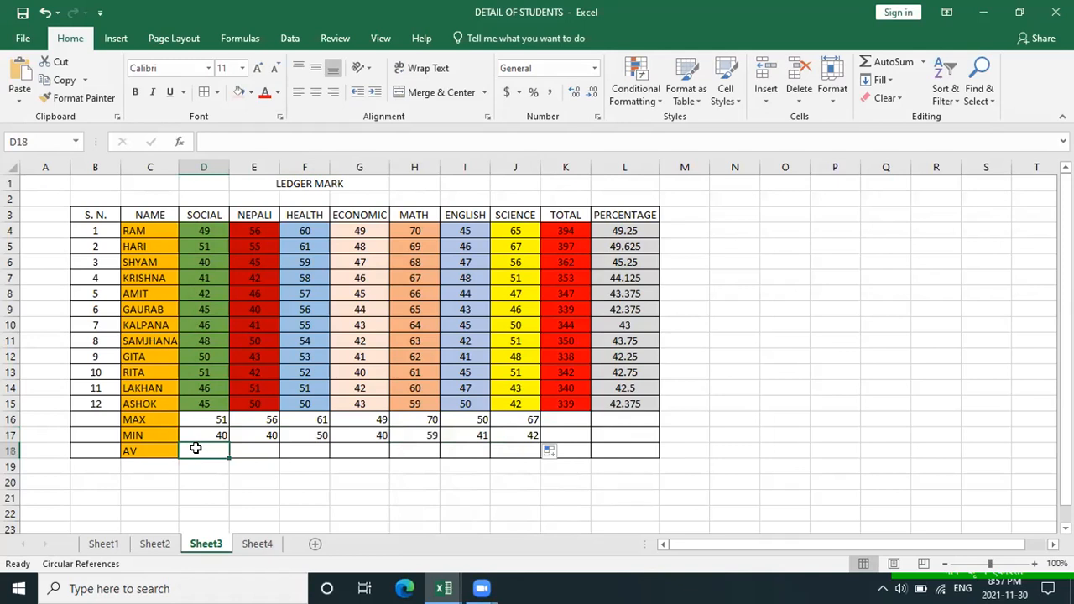
Enter =AVERAGE(D4:D15) in D18 to find the average Social mark.
{"action": "type", "text": "="}
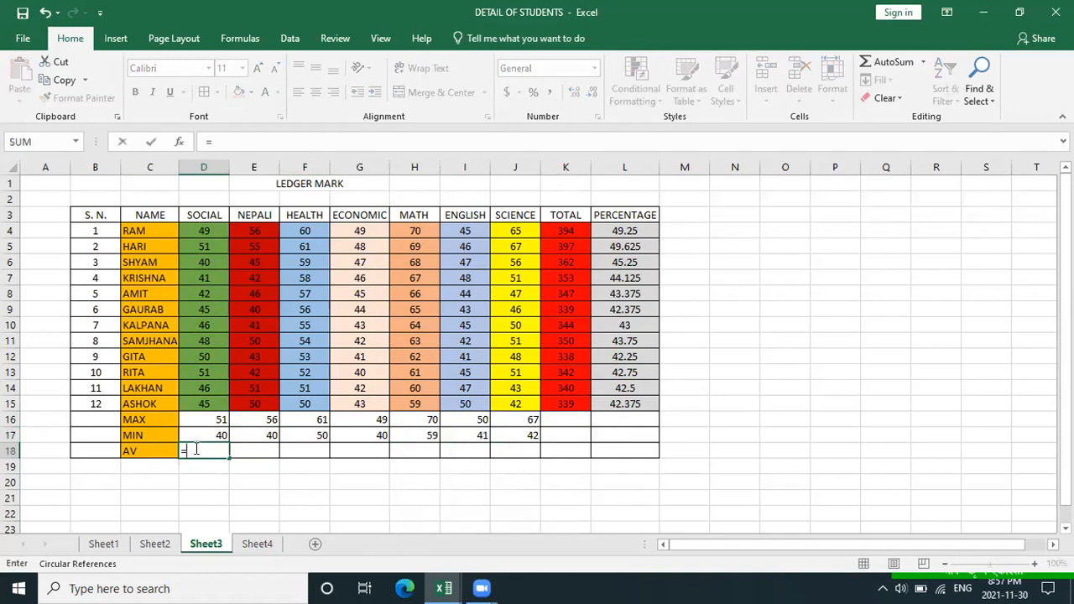
{"action": "type", "text": "A"}
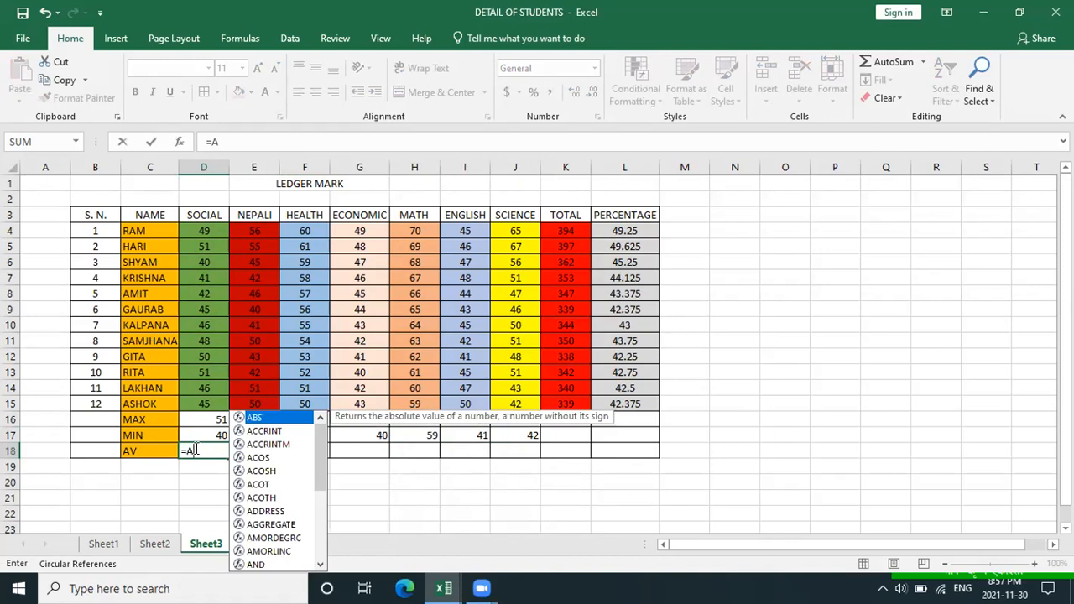
{"action": "type", "text": "V"}
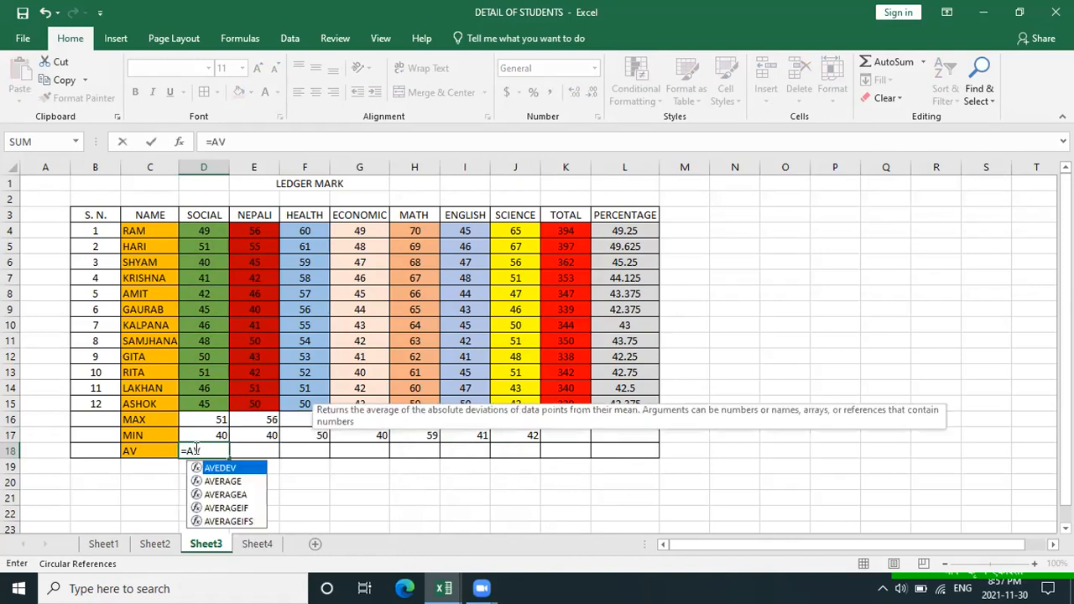
{"action": "left_click", "coordinate": [225, 482]}
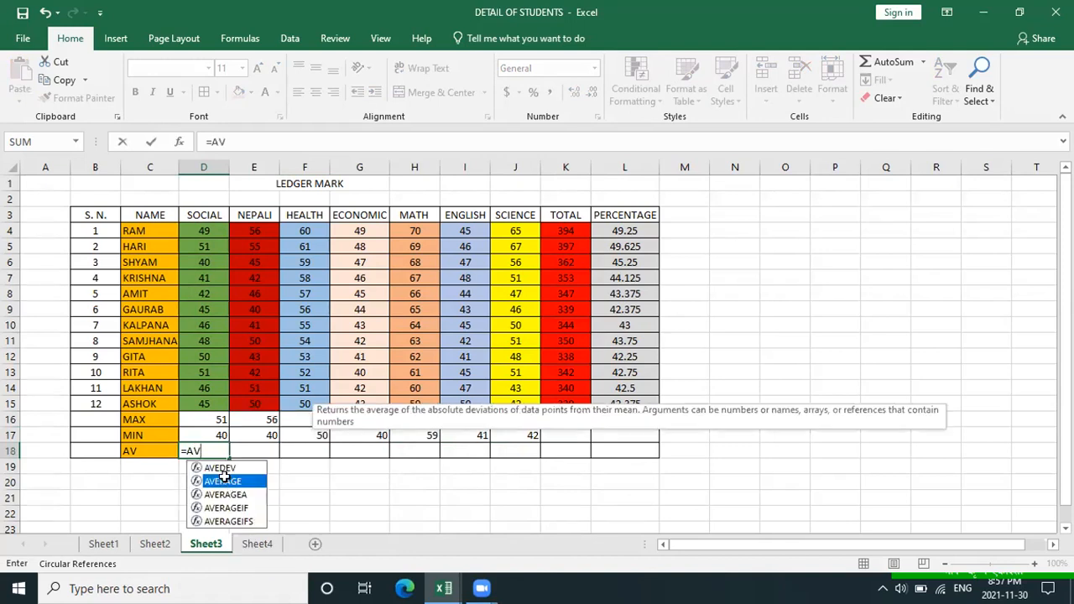
{"action": "double_click", "coordinate": [223, 481]}
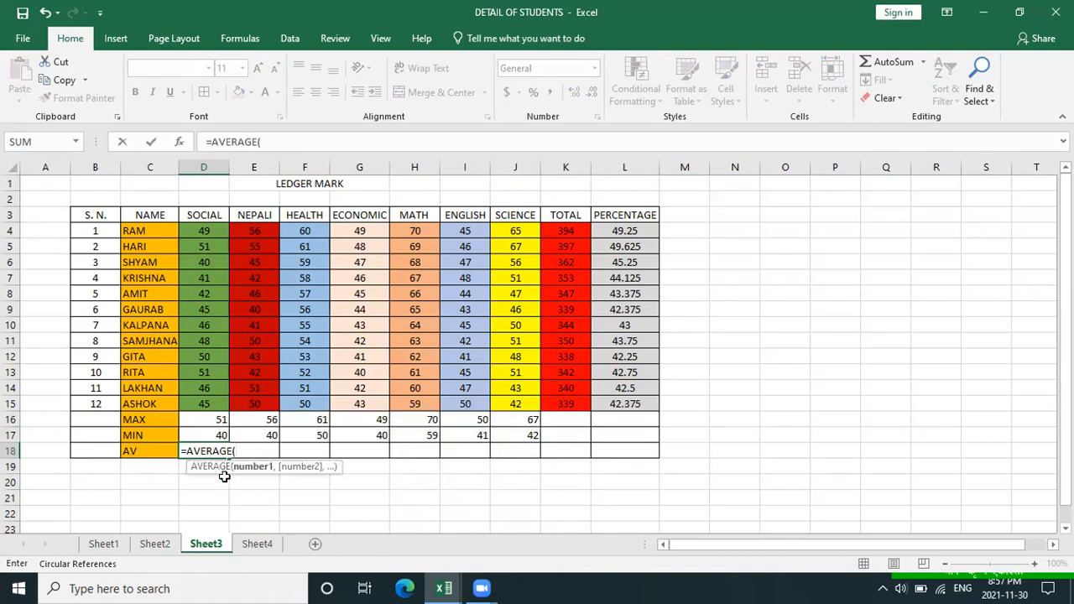
{"action": "left_click", "coordinate": [213, 229]}
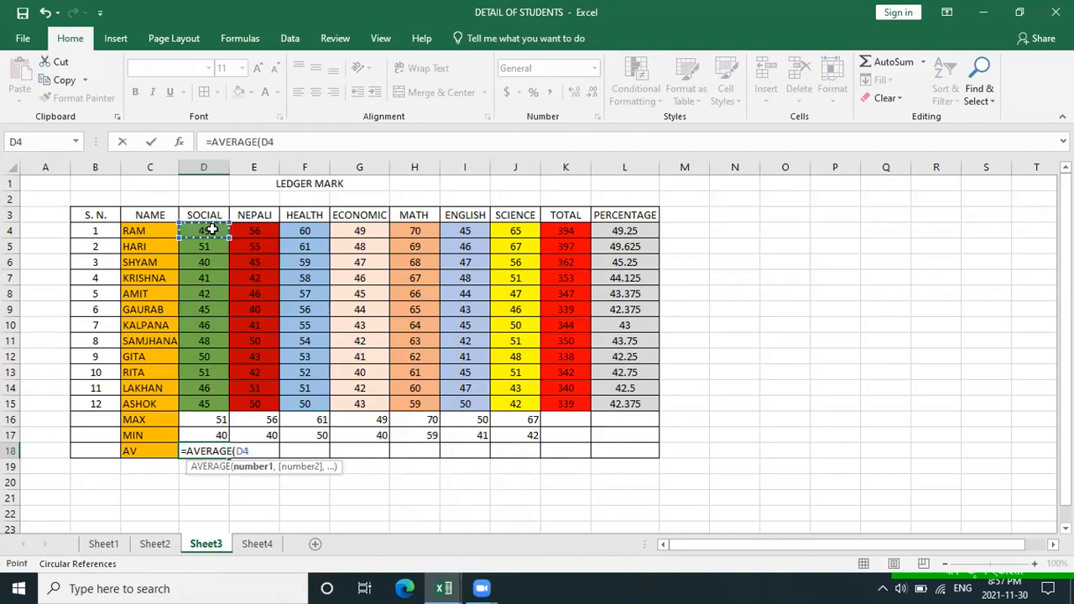
{"action": "left_click_drag", "start_coordinate": [211, 237], "coordinate": [208, 401]}
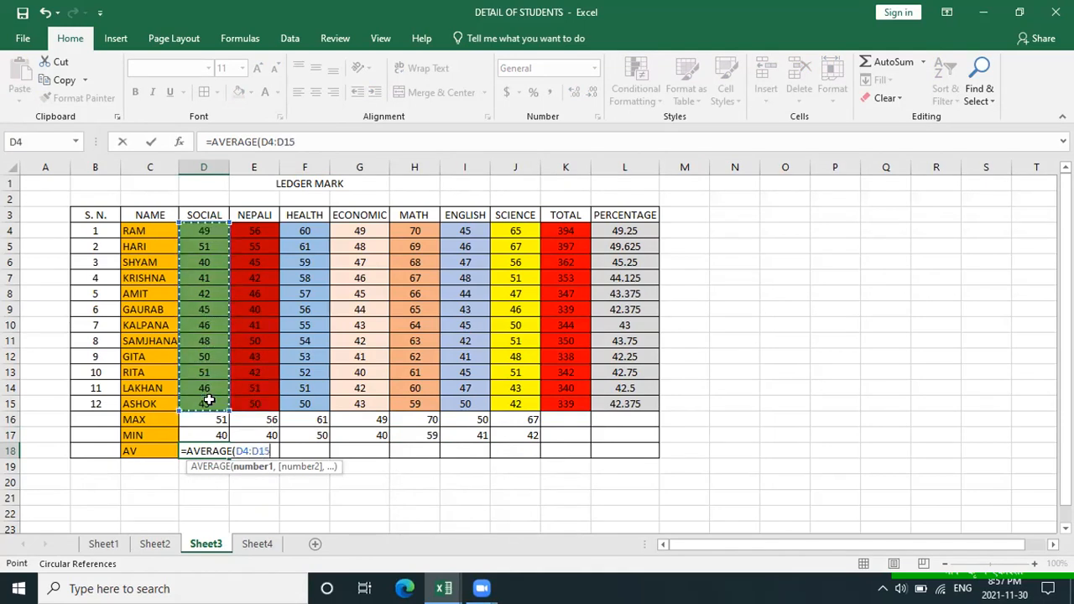
{"action": "key", "text": "Return"}
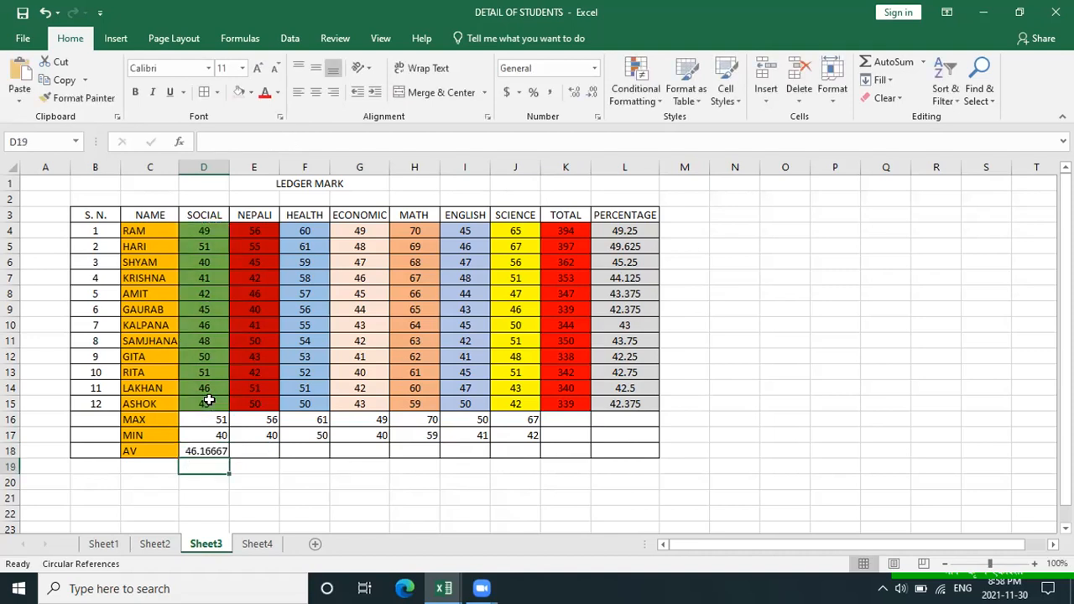
Fill the AVERAGE formula in D18 across the subject columns through J18.
{"action": "left_click", "coordinate": [212, 452]}
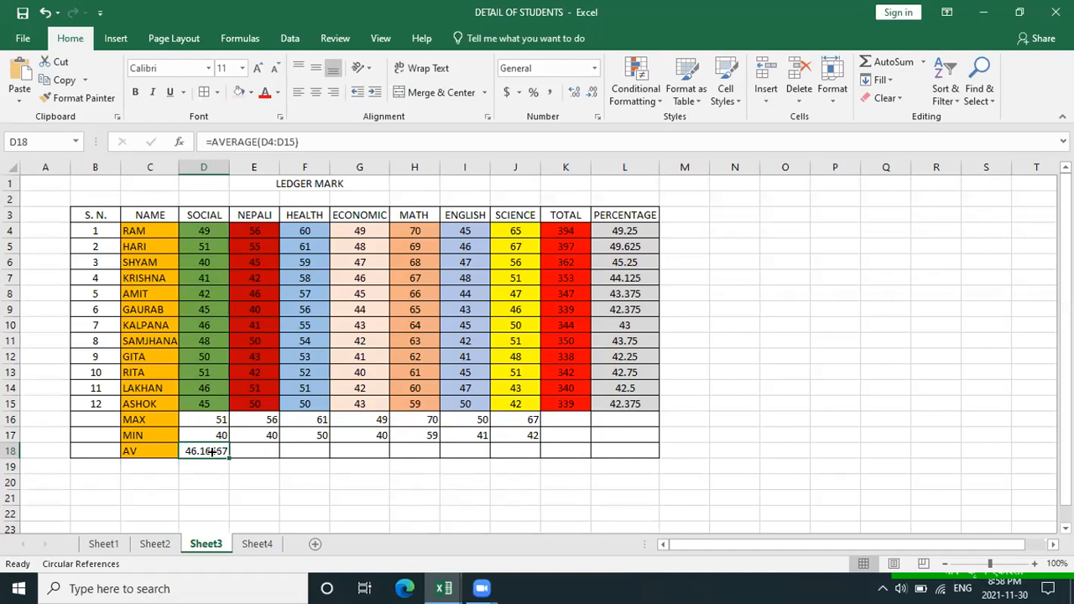
{"action": "left_click_drag", "start_coordinate": [228, 458], "coordinate": [532, 448]}
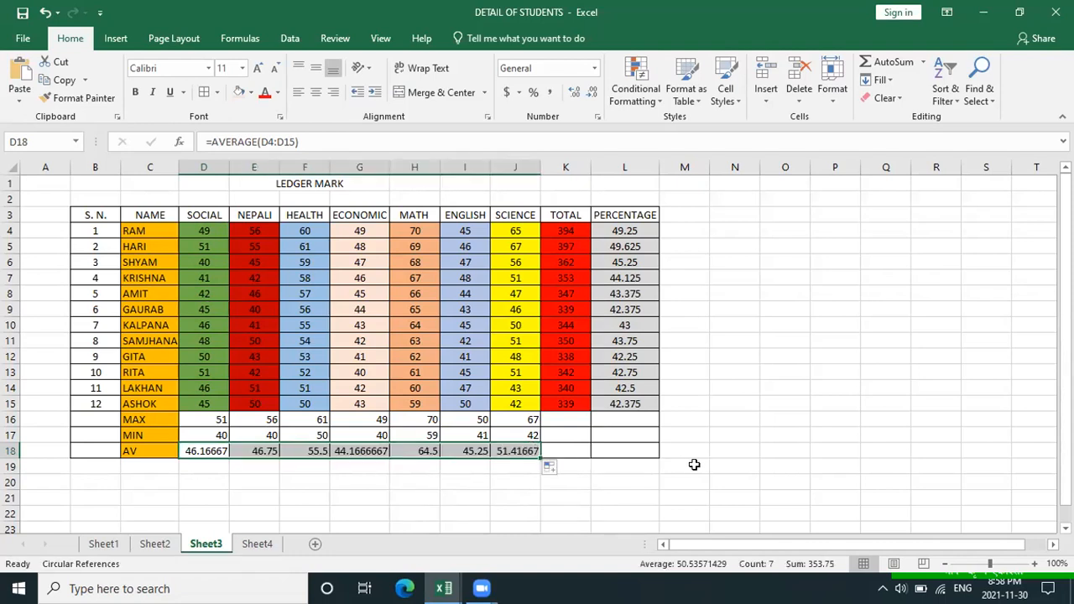
{"action": "left_click", "coordinate": [753, 464]}
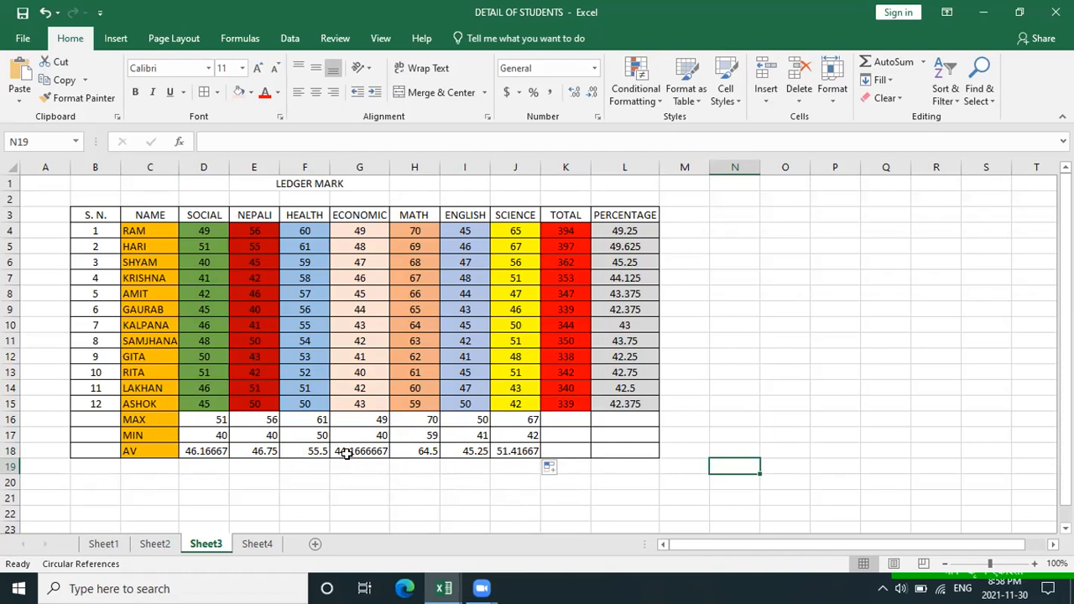
Format the subject averages in D18:J18 to show two decimal places.
{"action": "left_click", "coordinate": [213, 451]}
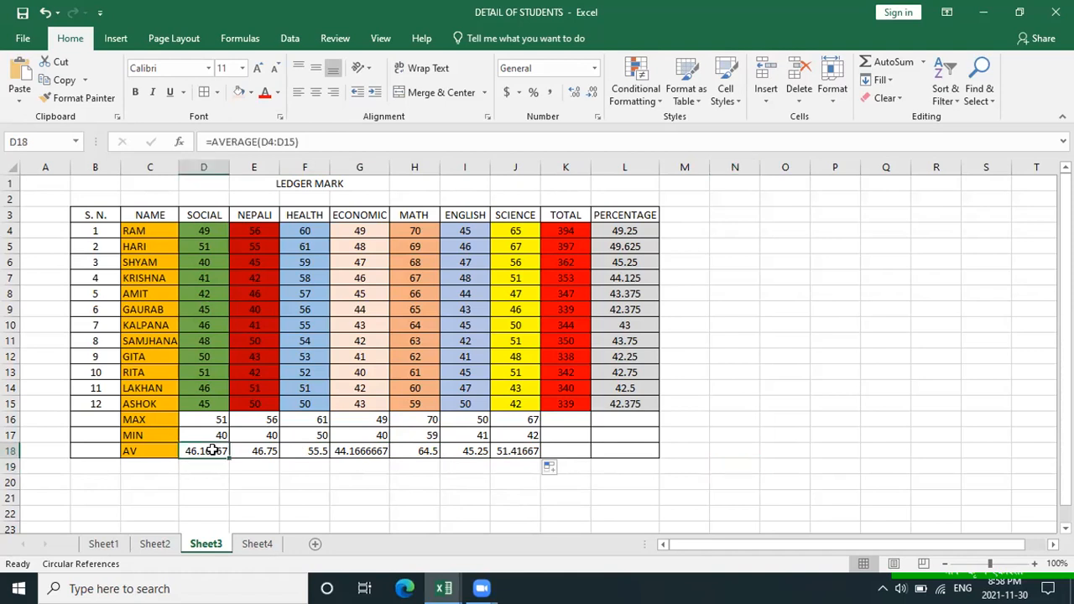
{"action": "left_click_drag", "start_coordinate": [212, 451], "coordinate": [503, 451]}
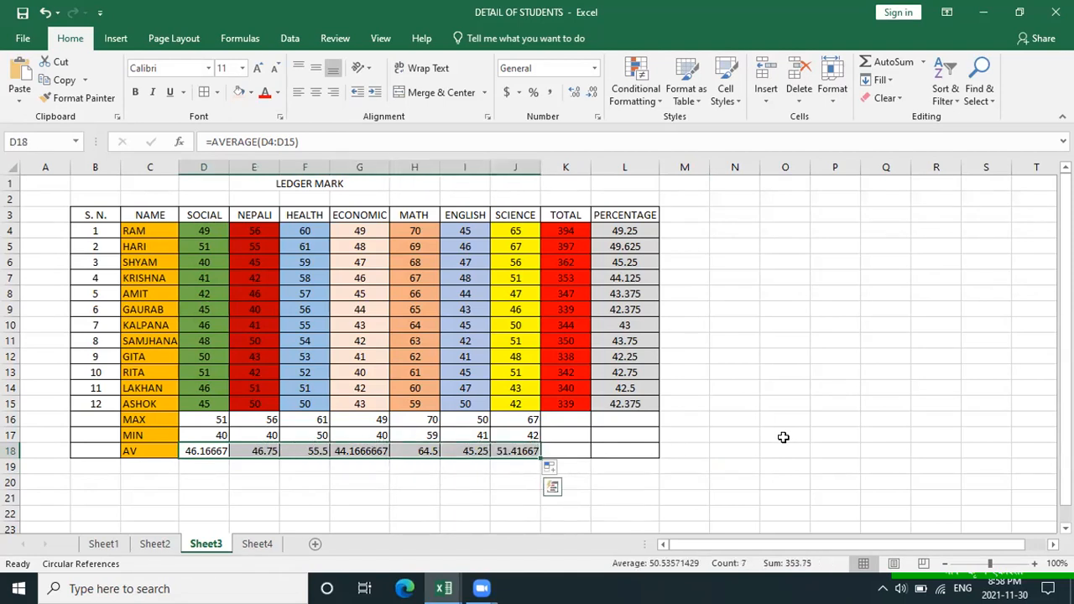
{"action": "left_click", "coordinate": [594, 94]}
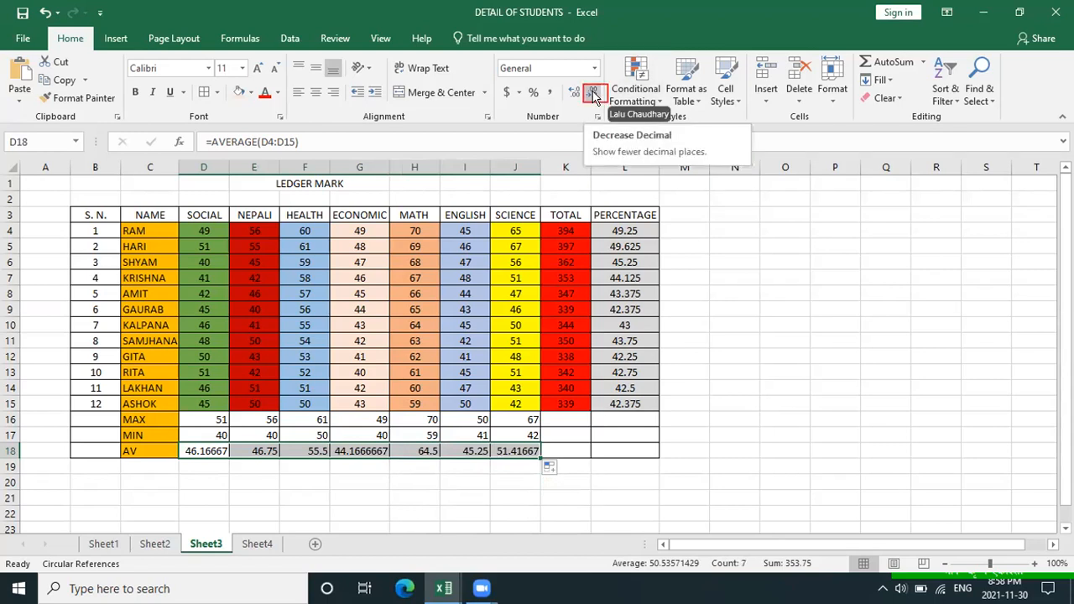
{"action": "left_click", "coordinate": [594, 94]}
{"action": "left_click", "coordinate": [593, 94]}
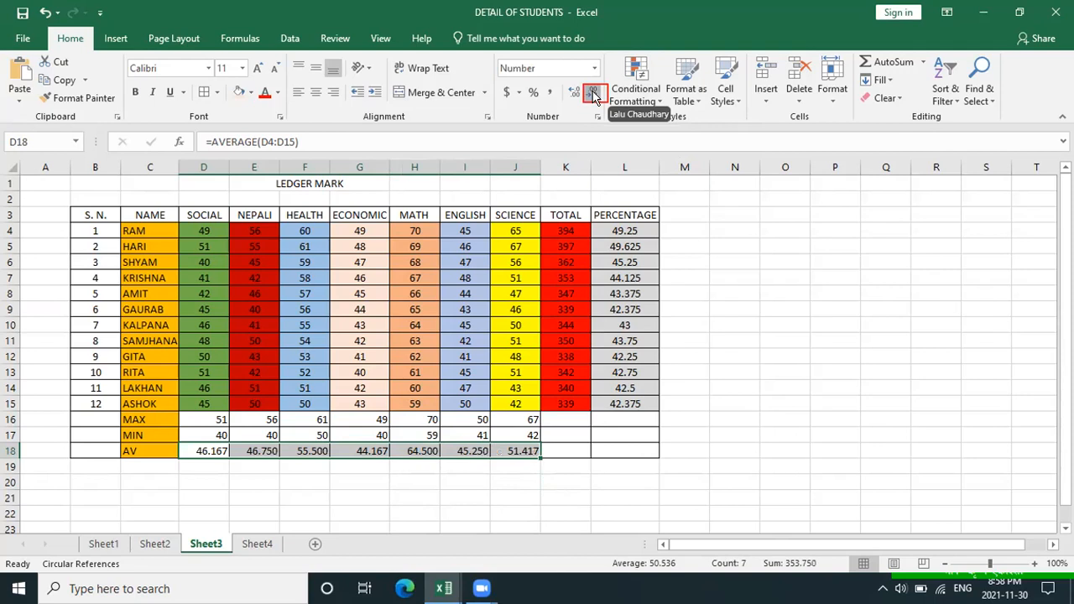
{"action": "left_click", "coordinate": [593, 94]}
{"action": "left_click", "coordinate": [593, 94]}
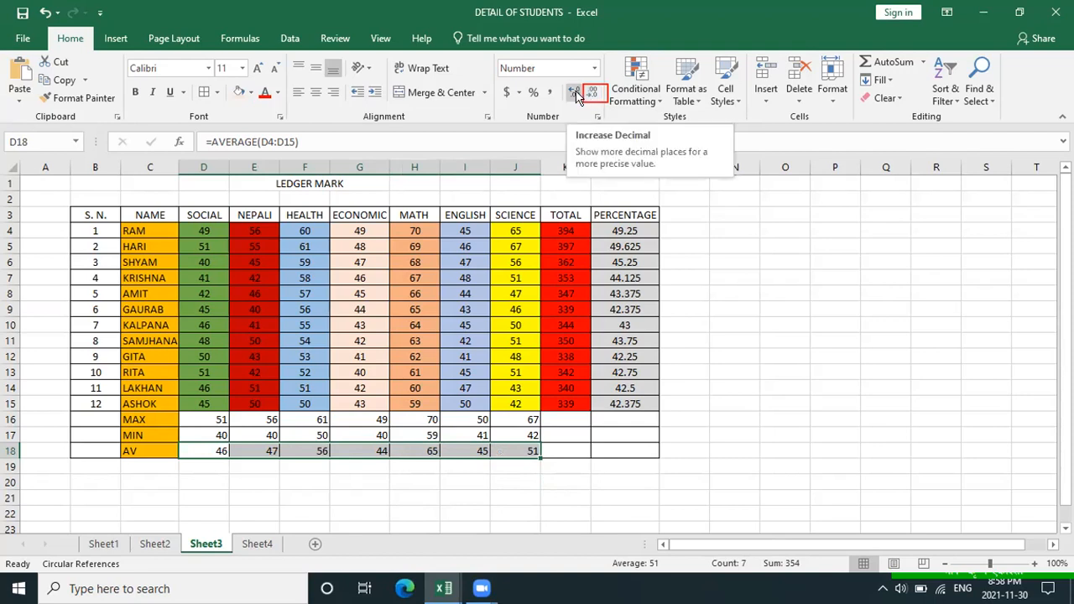
{"action": "left_click", "coordinate": [576, 94]}
{"action": "left_click", "coordinate": [576, 94]}
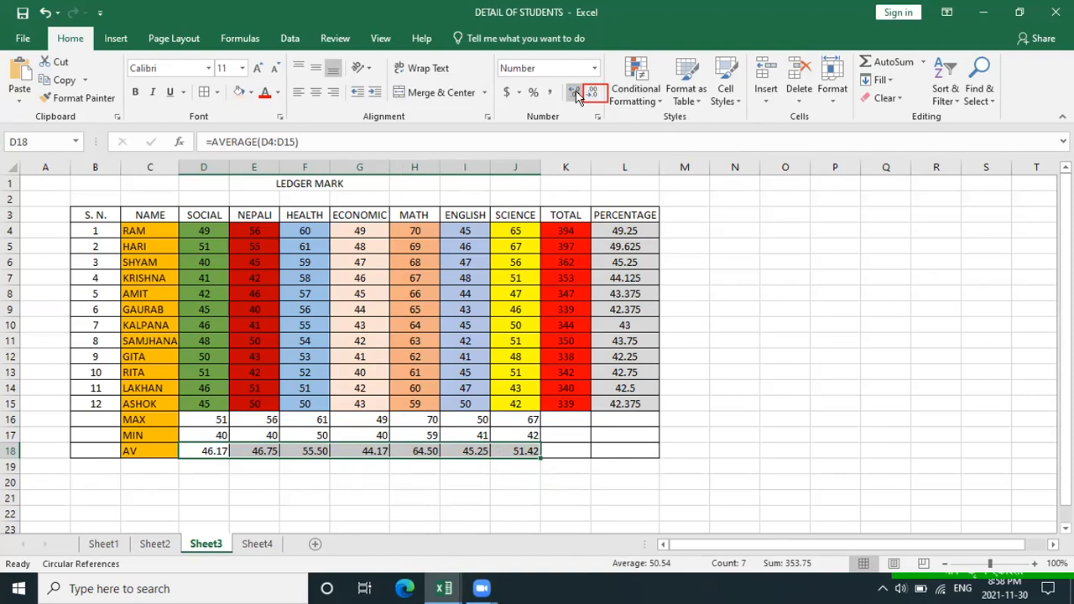
{"action": "left_click", "coordinate": [781, 258]}
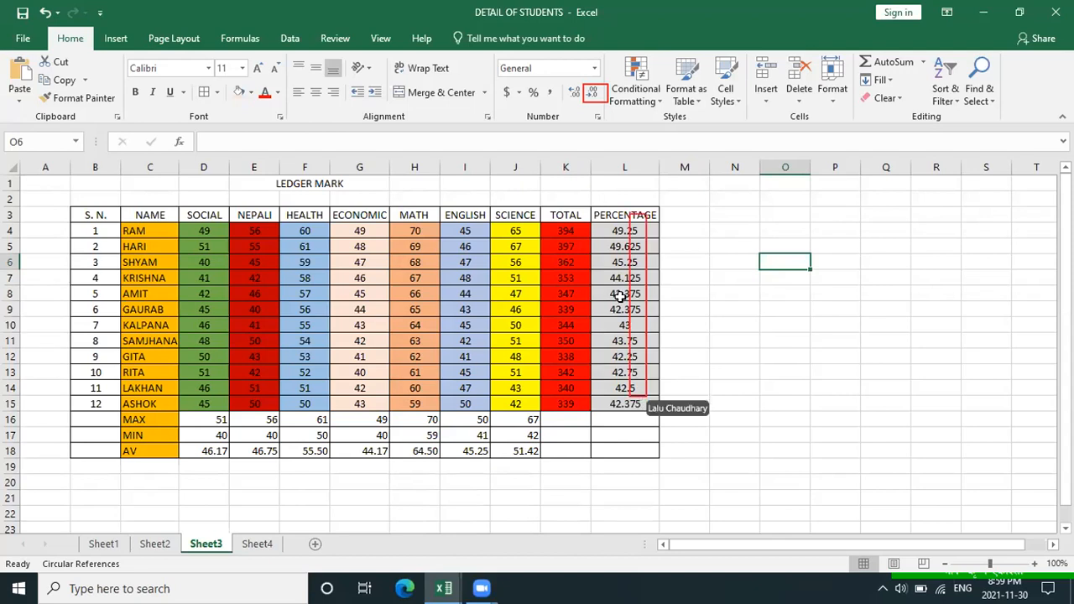
Format the percentages in L4:L15 to show two decimal places.
{"action": "left_click", "coordinate": [616, 229]}
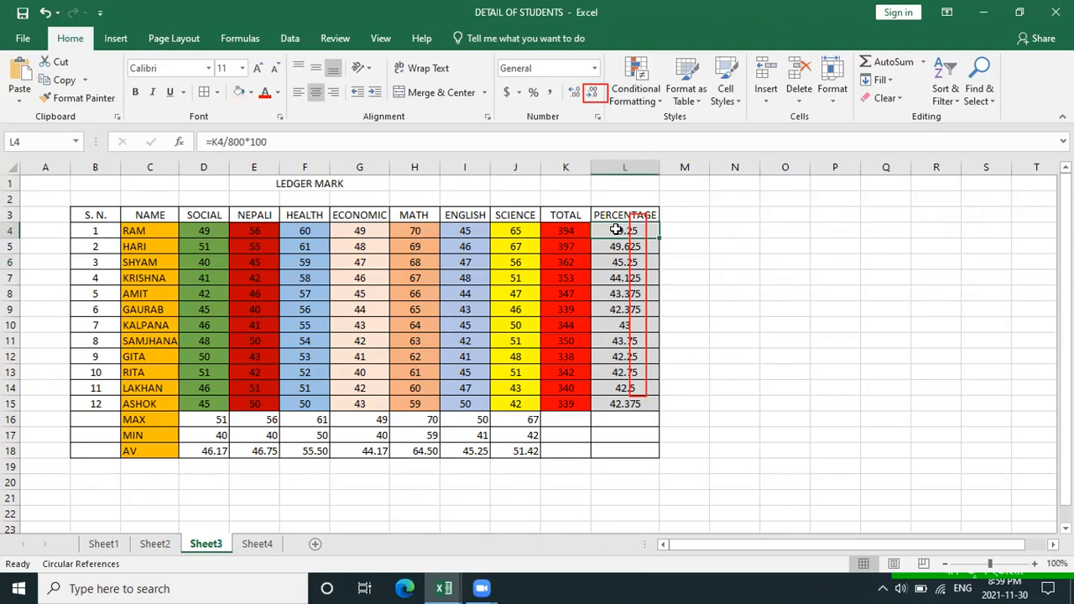
{"action": "left_click_drag", "start_coordinate": [616, 229], "coordinate": [623, 405]}
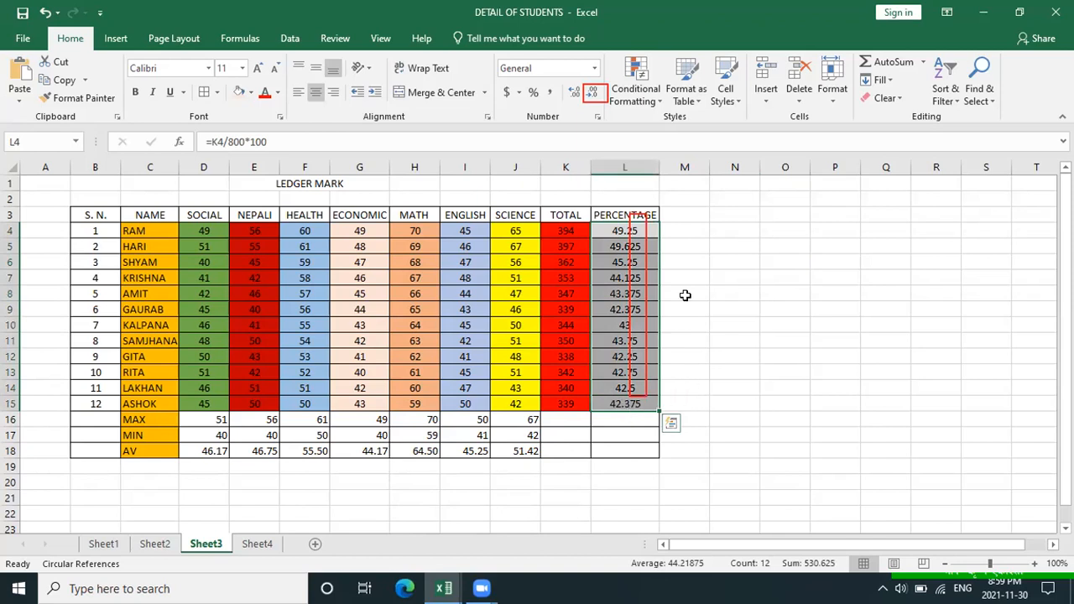
{"action": "left_click", "coordinate": [574, 92]}
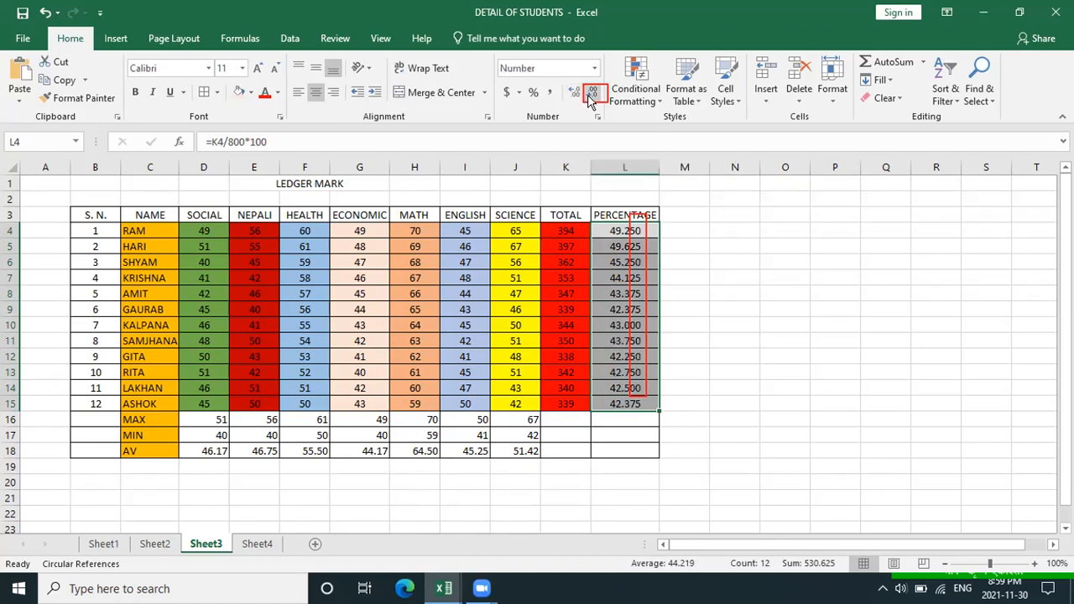
{"action": "left_click", "coordinate": [592, 96]}
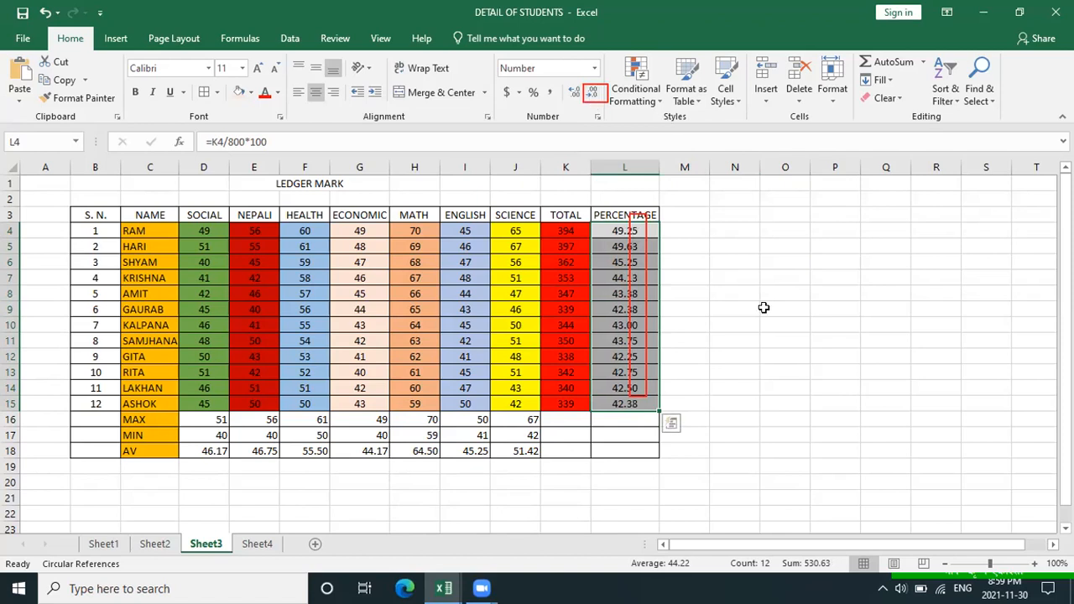
{"action": "left_click", "coordinate": [763, 308]}
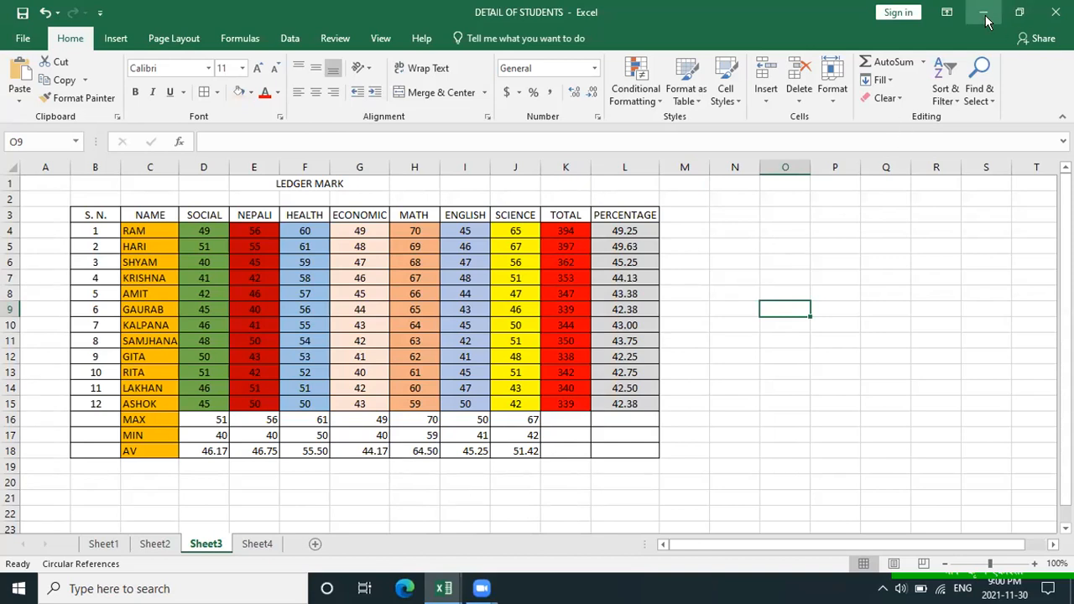
Start saving a copy of the workbook to the Desktop, clearing the suggested file name and beginning a new one with H.
{"action": "left_click", "coordinate": [20, 39]}
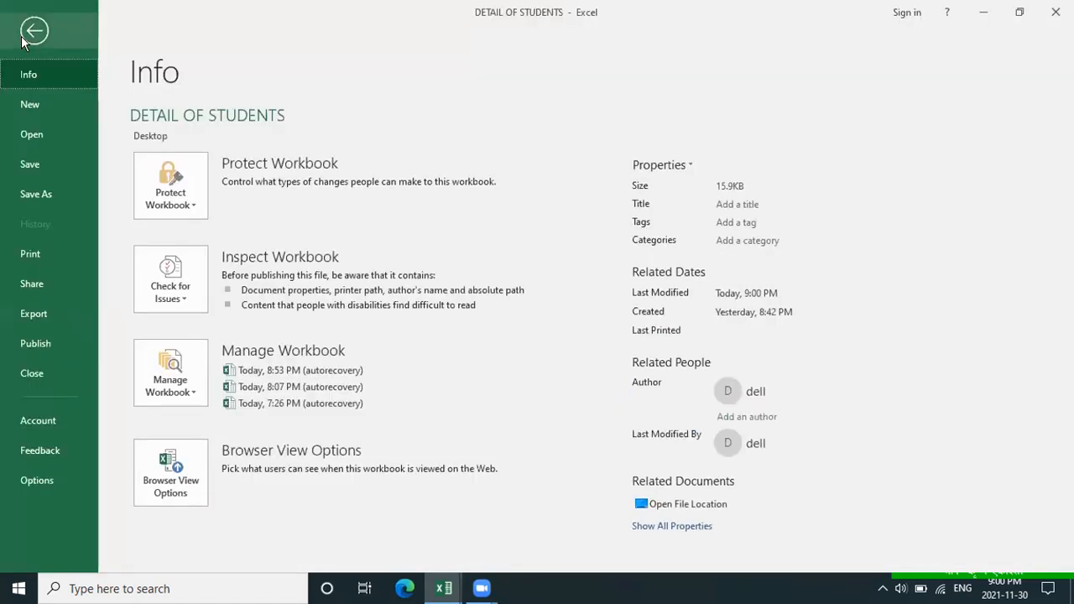
{"action": "left_click", "coordinate": [37, 194]}
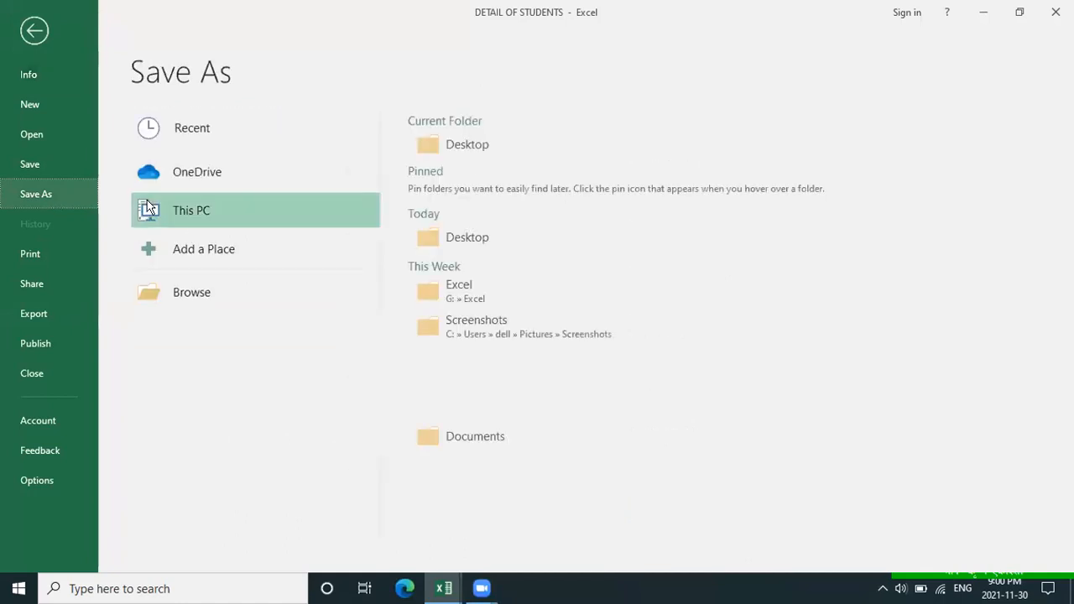
{"action": "left_click", "coordinate": [185, 292]}
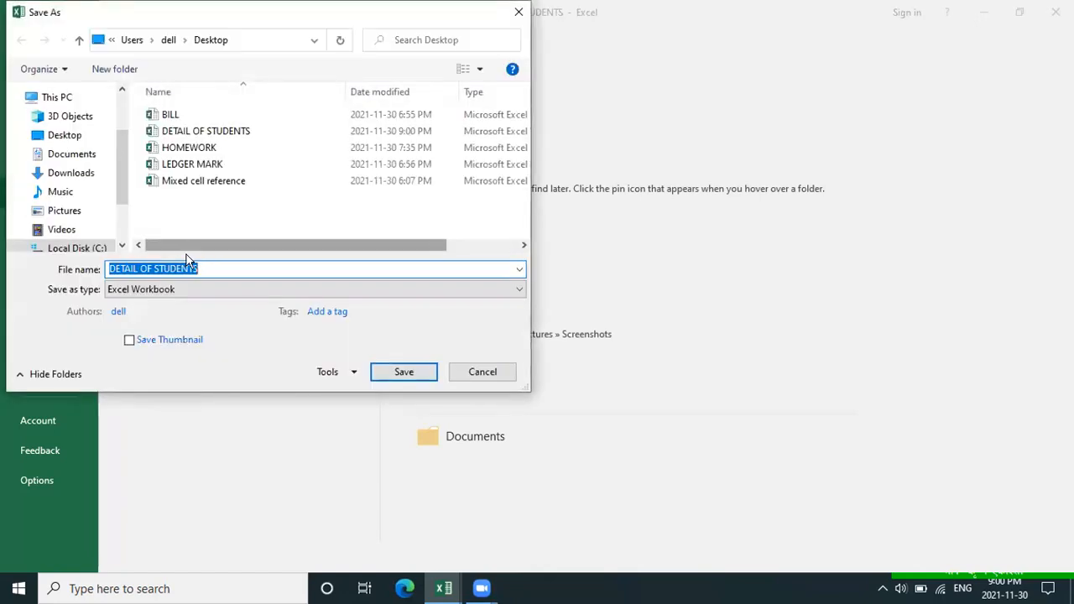
{"action": "left_click", "coordinate": [199, 269]}
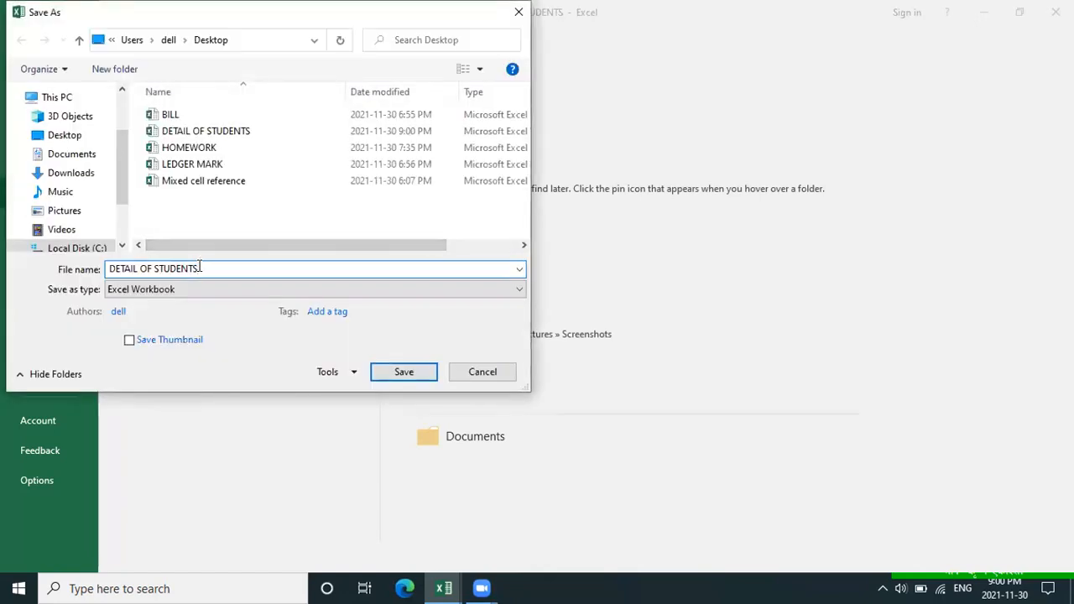
{"action": "key", "text": "BackSpace"}
{"action": "key", "text": "BackSpace"}
{"action": "key", "text": "BackSpace"}
{"action": "key", "text": "BackSpace"}
{"action": "key", "text": "BackSpace"}
{"action": "key", "text": "BackSpace"}
{"action": "key", "text": "BackSpace"}
{"action": "key", "text": "BackSpace"}
{"action": "key", "text": "BackSpace"}
{"action": "key", "text": "BackSpace"}
{"action": "key", "text": "BackSpace"}
{"action": "key", "text": "BackSpace"}
{"action": "key", "text": "BackSpace"}
{"action": "key", "text": "BackSpace"}
{"action": "key", "text": "BackSpace"}
{"action": "key", "text": "BackSpace"}
{"action": "key", "text": "BackSpace"}
{"action": "key", "text": "BackSpace"}
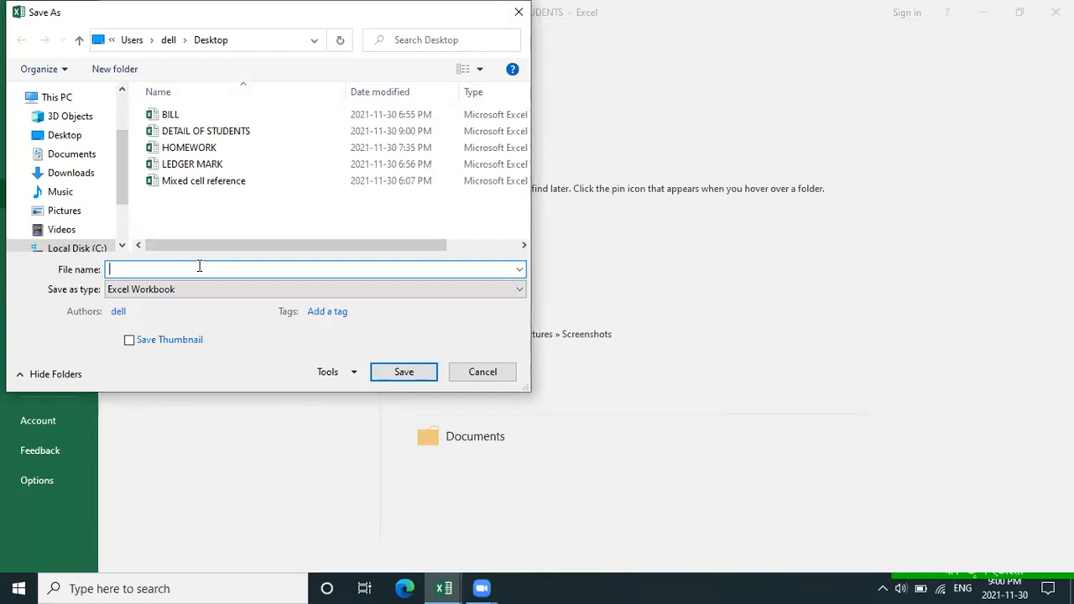
{"action": "type", "text": "H"}
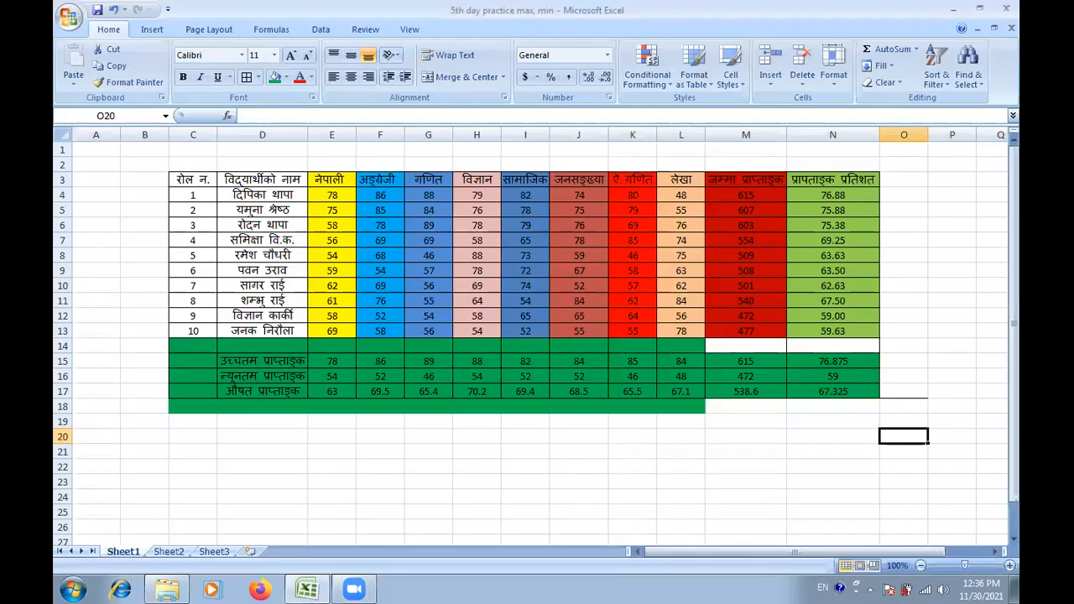
In the 5th day practice max, min workbook, replace the marks in E13 and F9 with ab.
{"action": "left_click", "coordinate": [331, 330]}
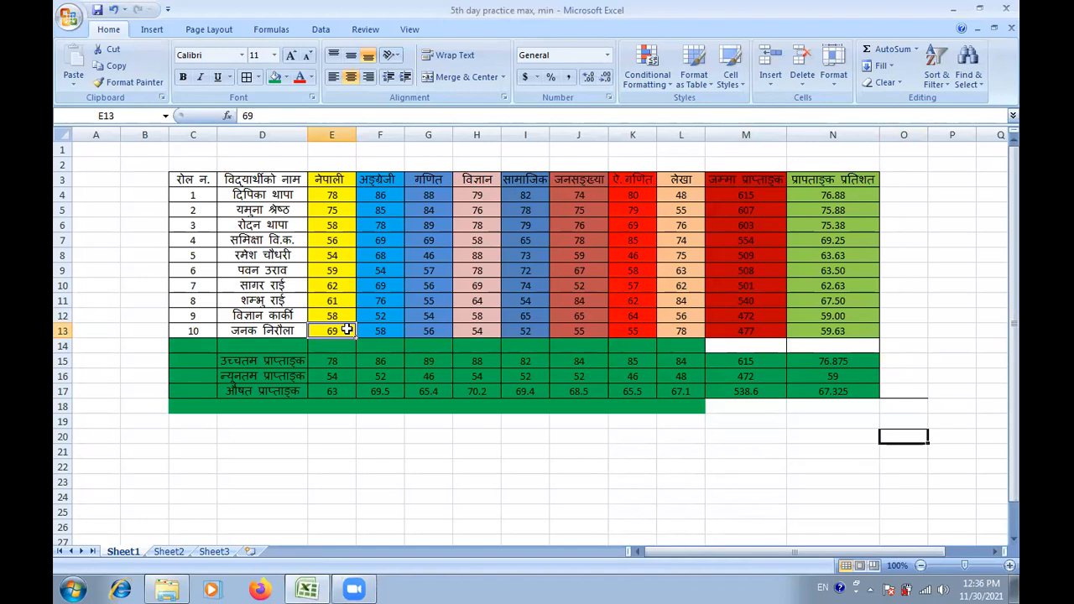
{"action": "type", "text": "a"}
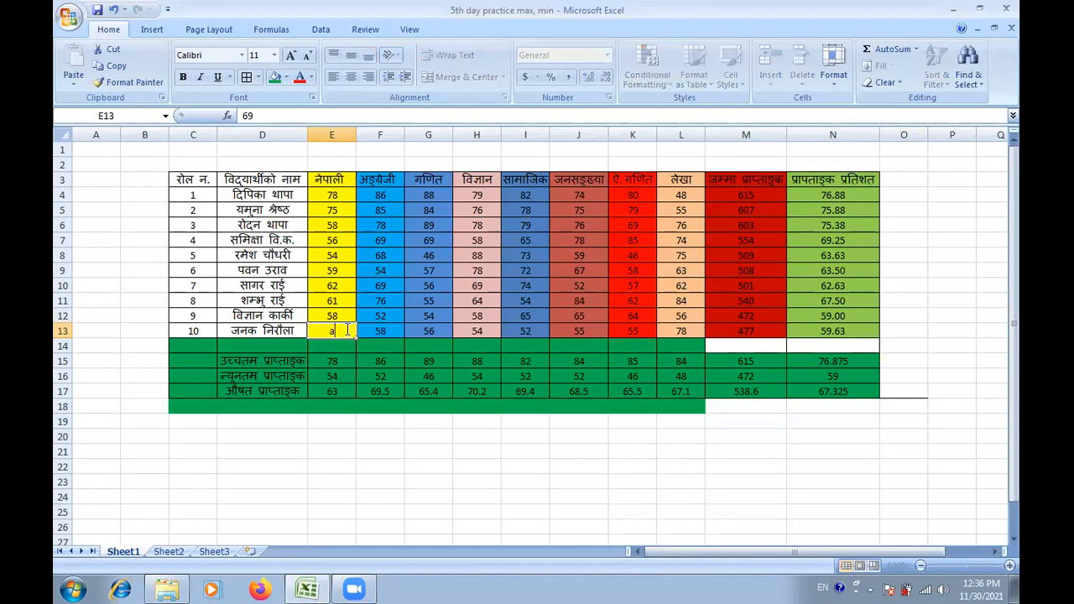
{"action": "type", "text": "b"}
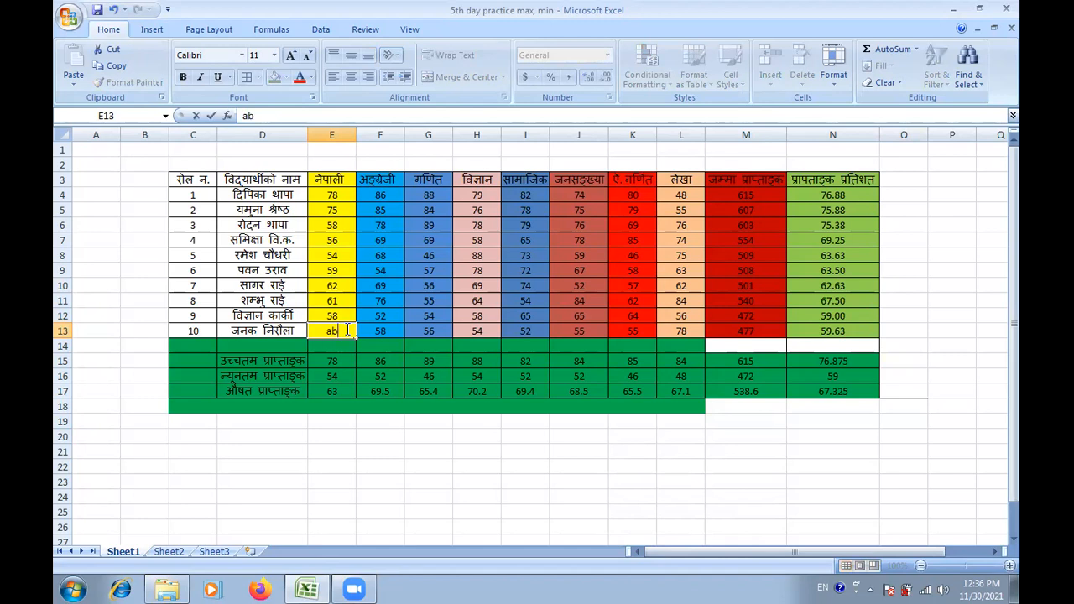
{"action": "left_click", "coordinate": [381, 271]}
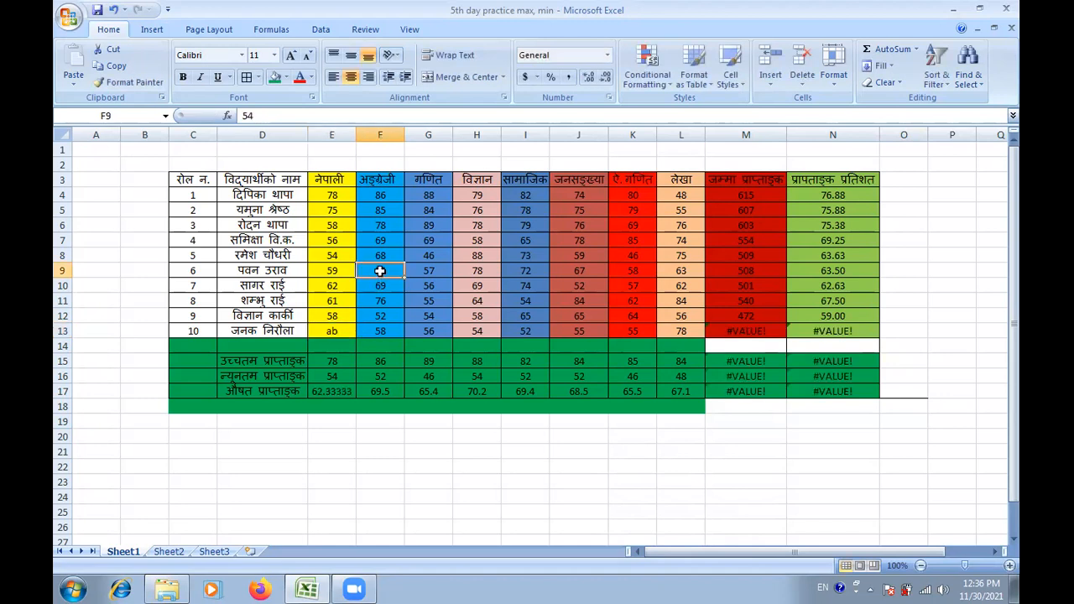
{"action": "type", "text": "ab"}
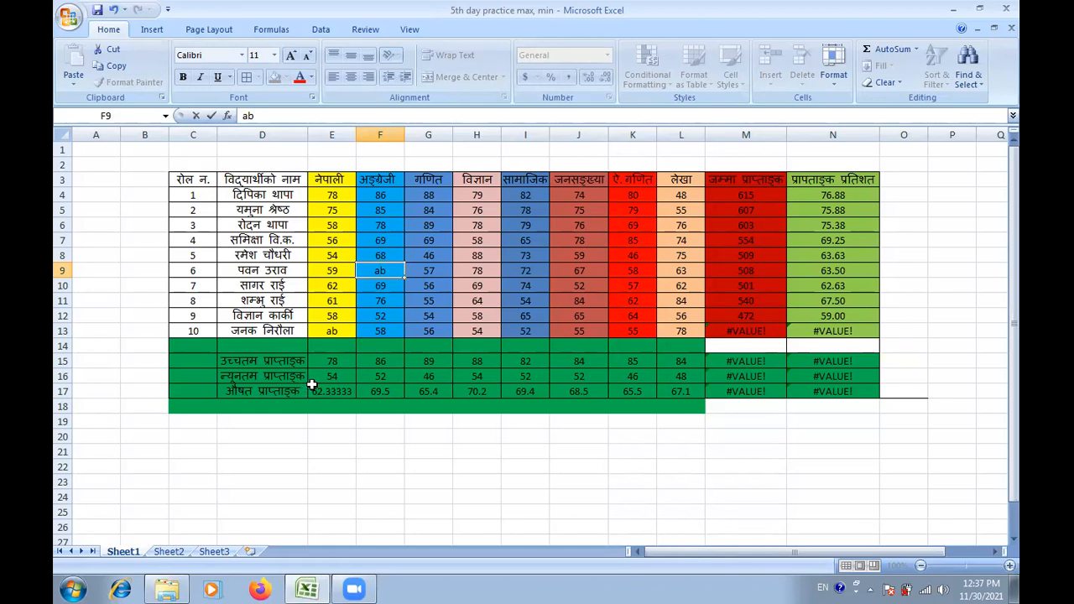
{"action": "left_click", "coordinate": [241, 405]}
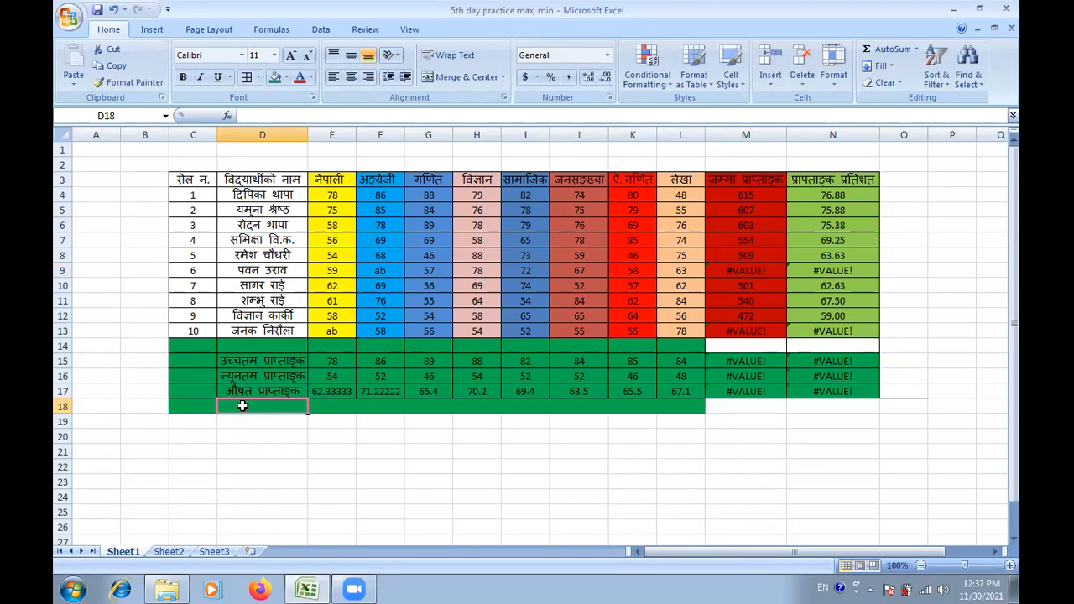
Label the row below the averages Count in D18.
{"action": "type", "text": "Co"}
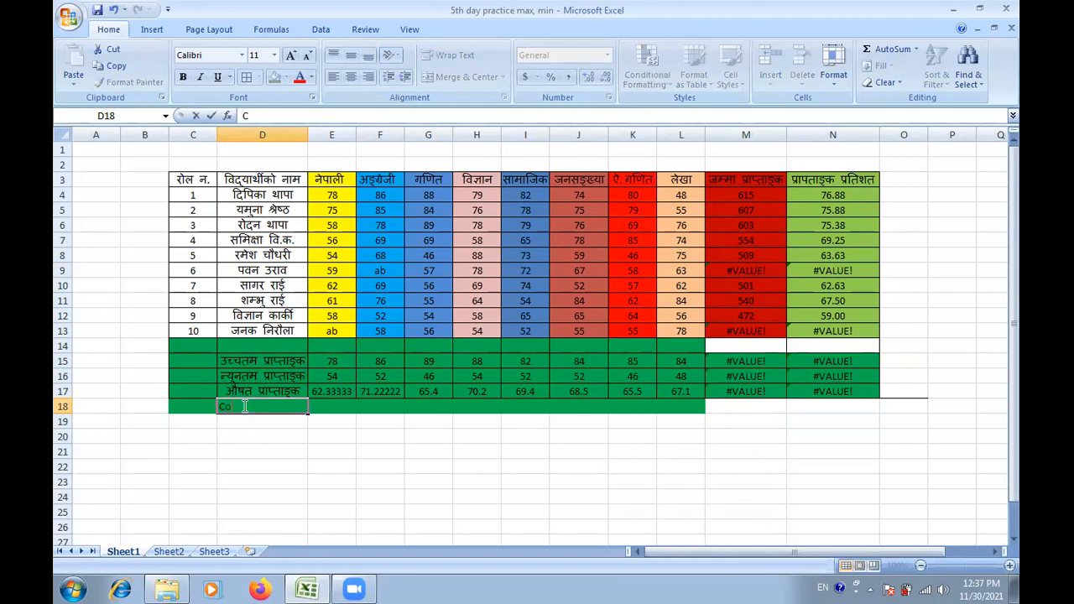
{"action": "type", "text": "unt"}
{"action": "key", "text": "Tab"}
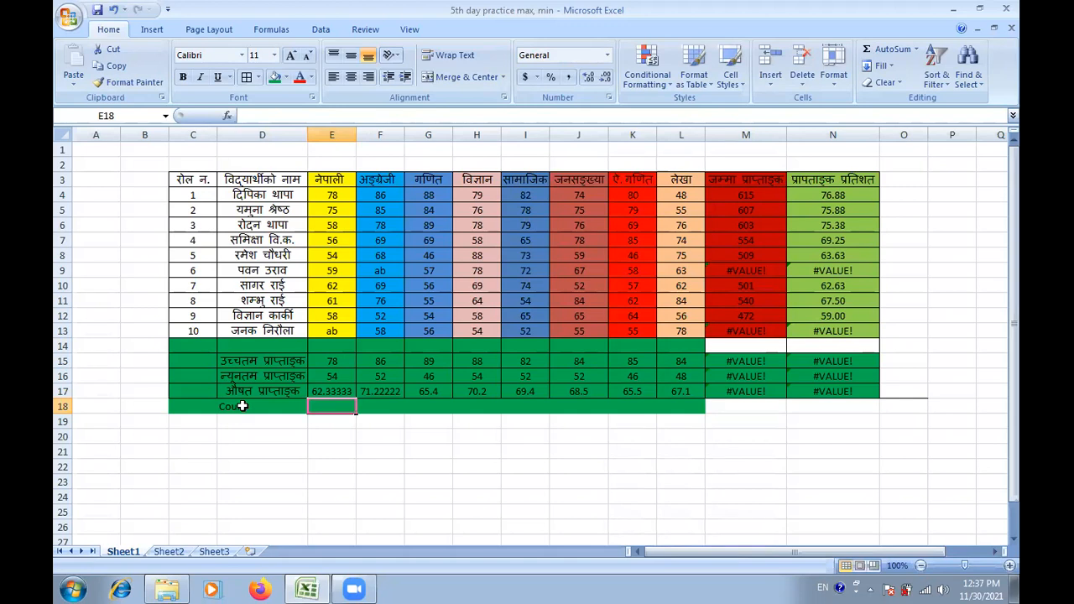
Try to count the numeric marks with a COUNT formula in E18.
{"action": "type", "text": "="}
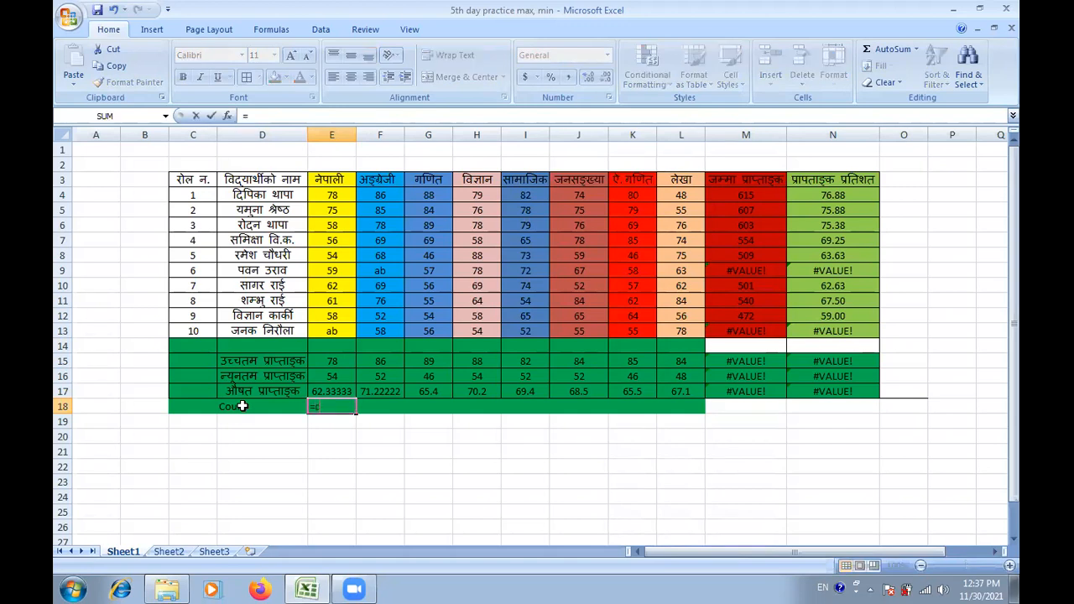
{"action": "type", "text": "co"}
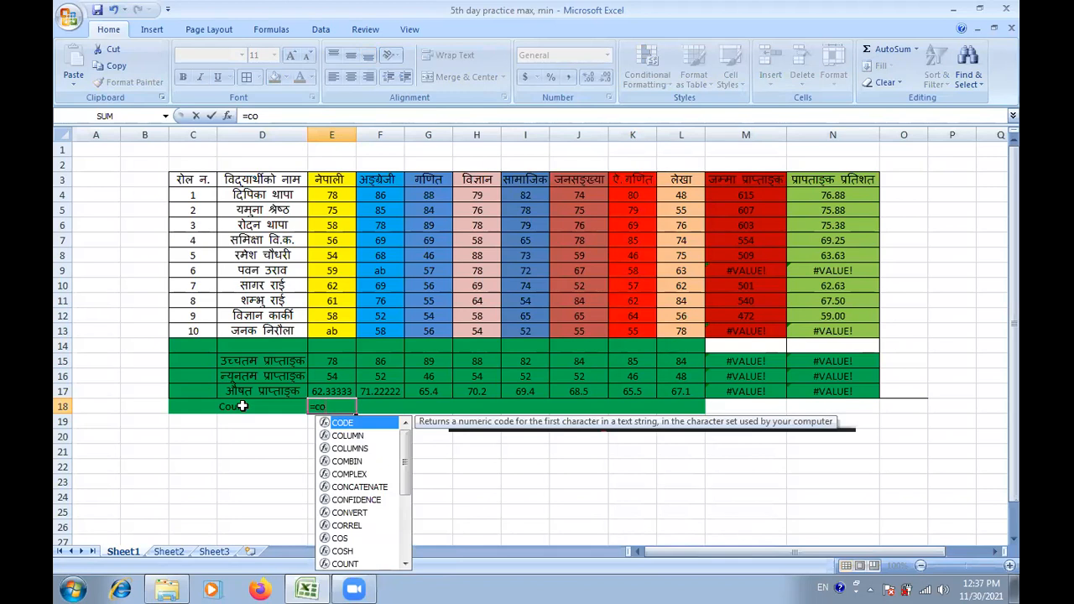
{"action": "type", "text": "u"}
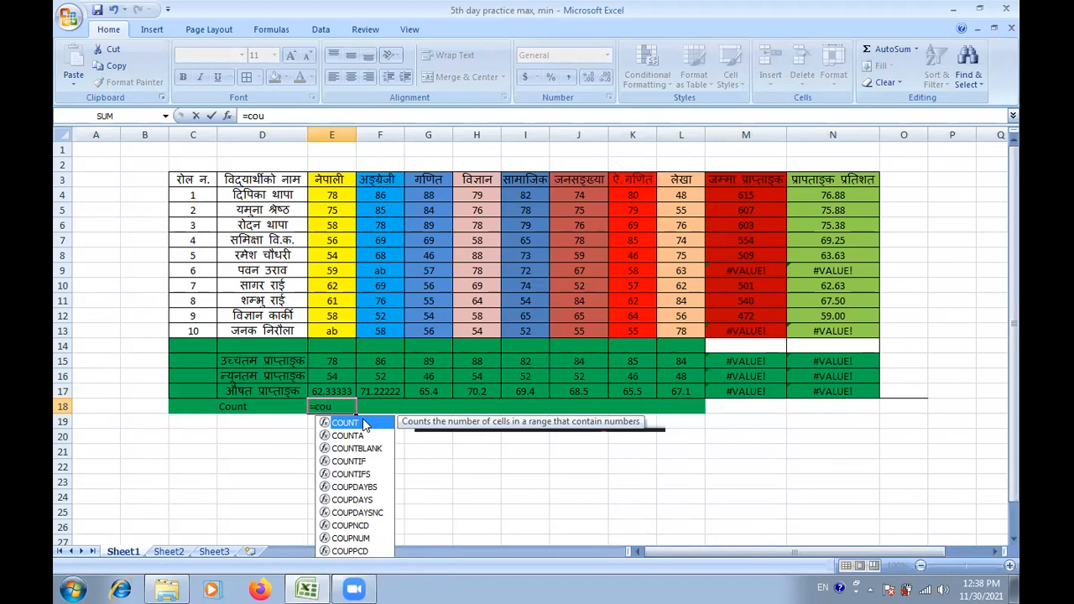
{"action": "double_click", "coordinate": [359, 423]}
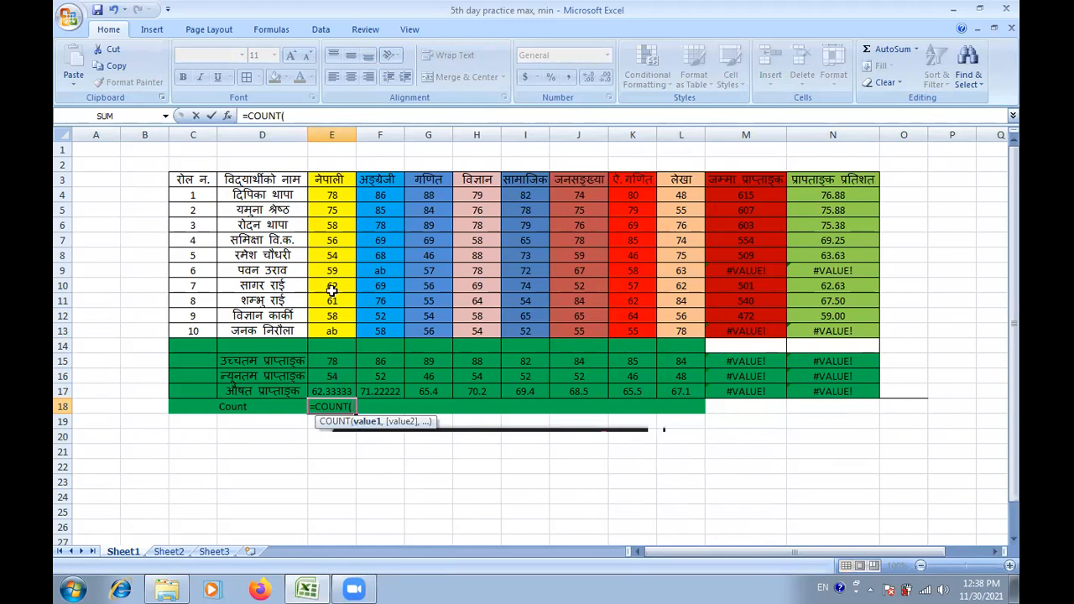
{"action": "left_click", "coordinate": [333, 195]}
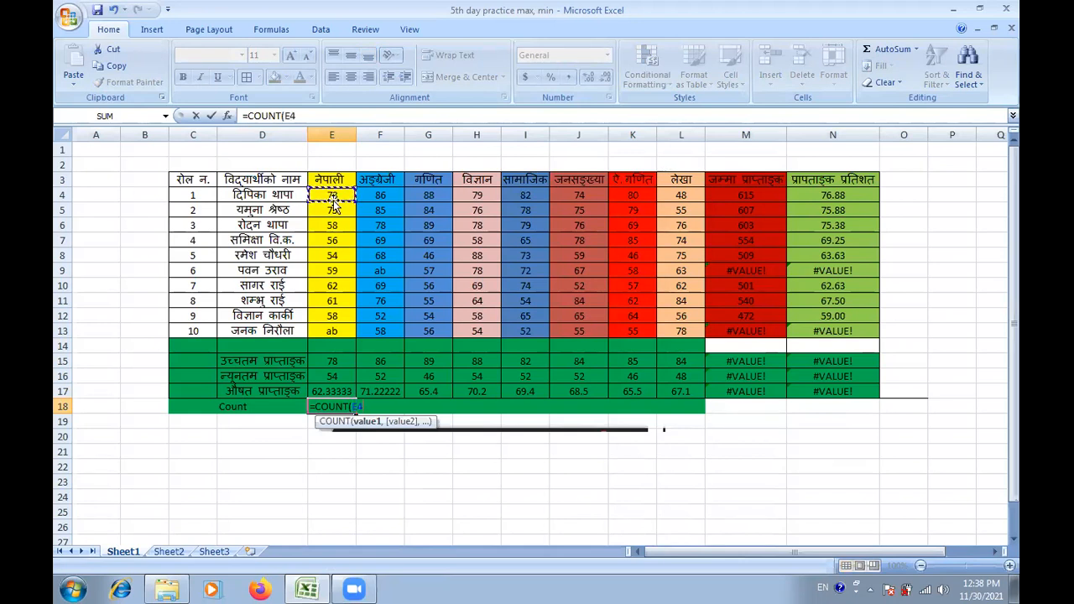
{"action": "left_click", "coordinate": [335, 209]}
{"action": "key", "text": "Escape"}
{"action": "left_click", "coordinate": [338, 197]}
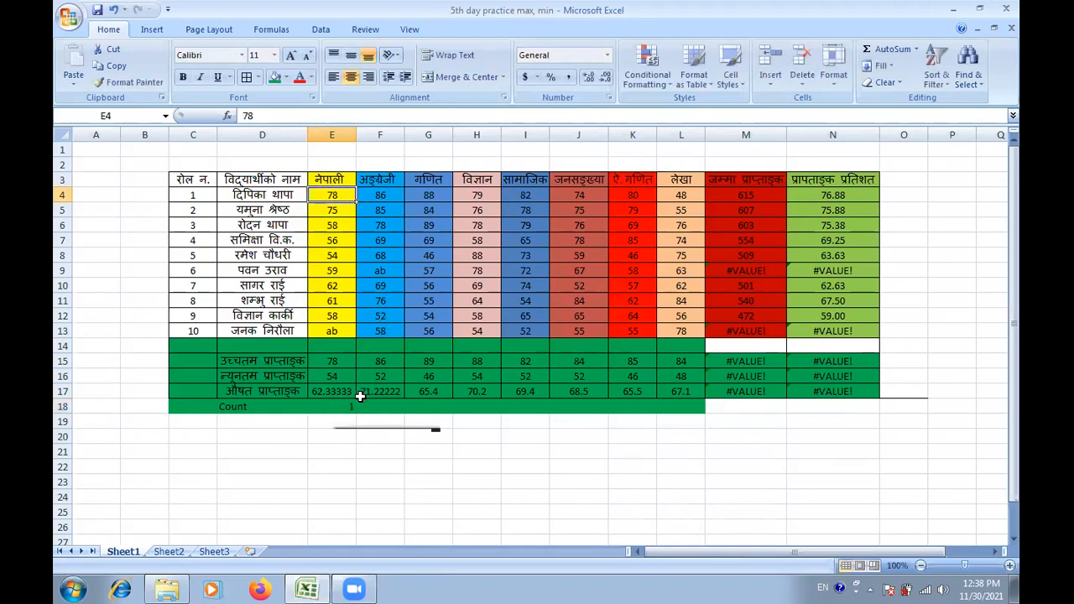
Replace the formula in E18 with a COUNT of the numeric marks in E4:L13.
{"action": "left_click", "coordinate": [354, 405]}
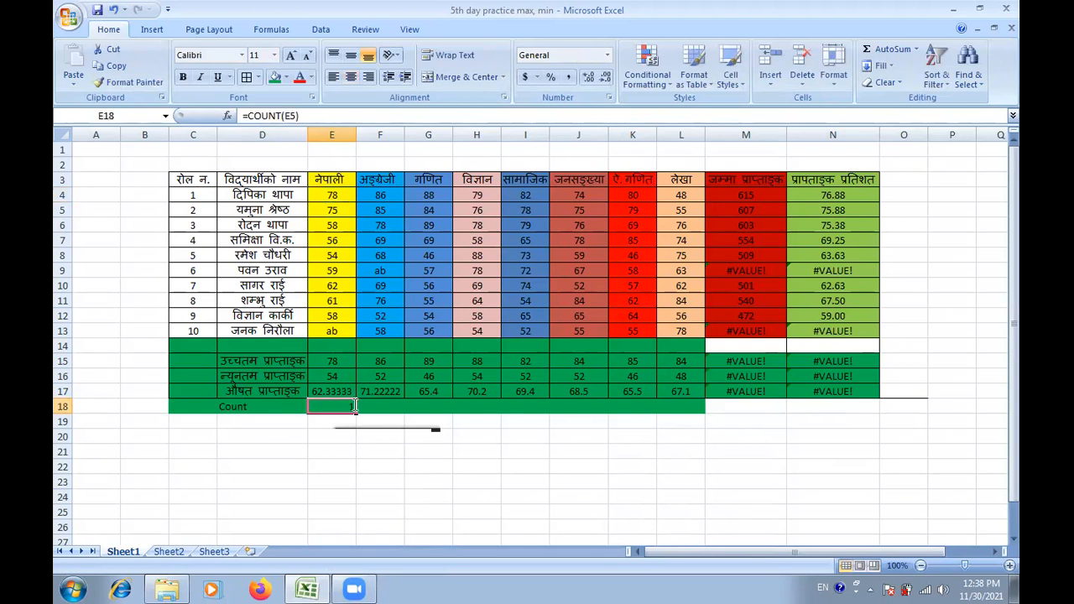
{"action": "key", "text": "BackSpace"}
{"action": "type", "text": "="}
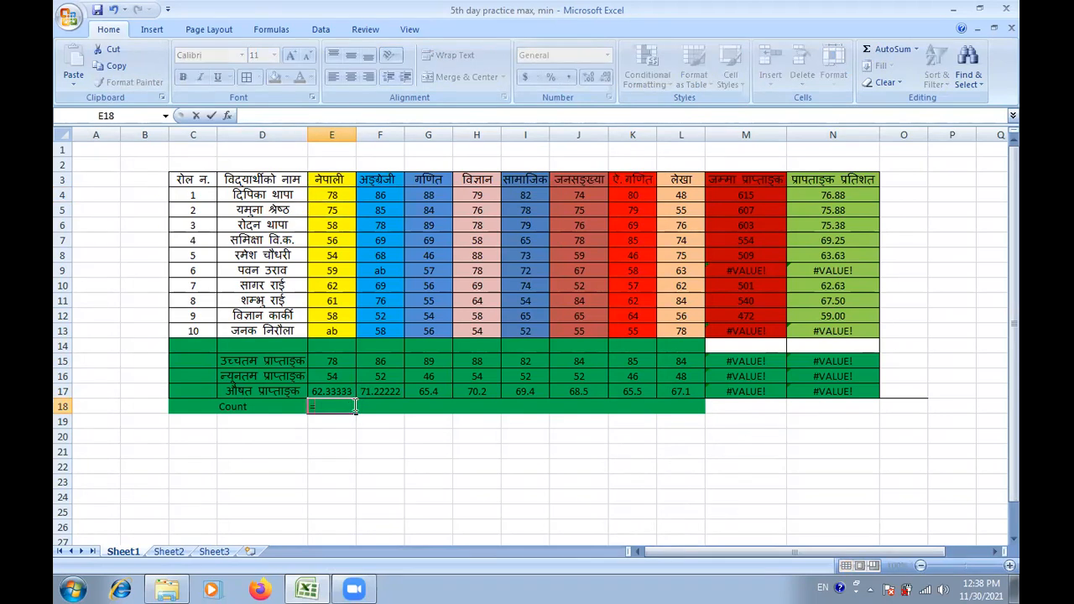
{"action": "type", "text": "coun"}
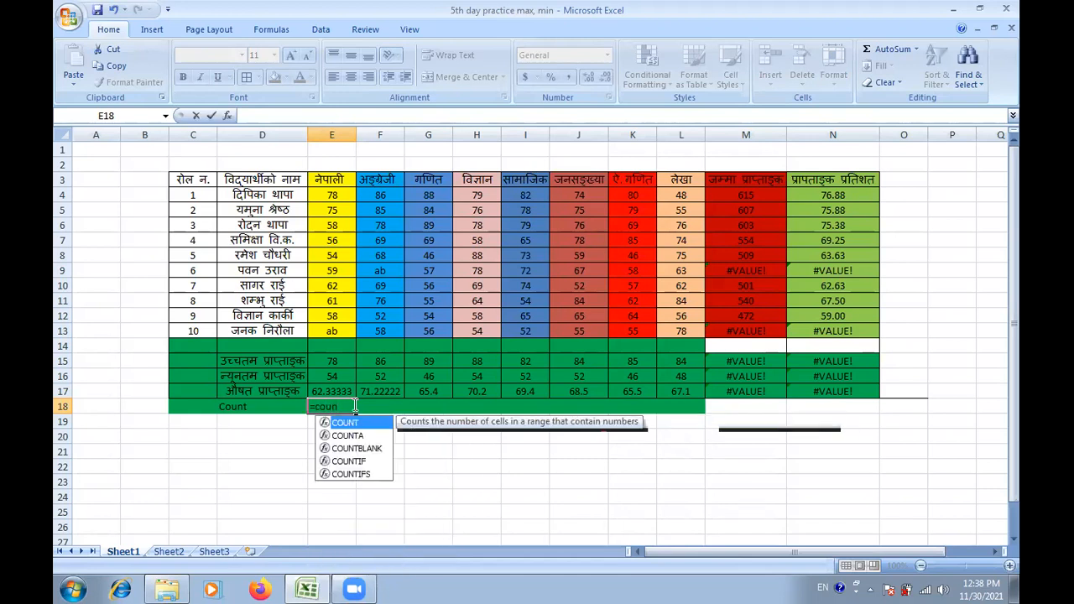
{"action": "double_click", "coordinate": [345, 424]}
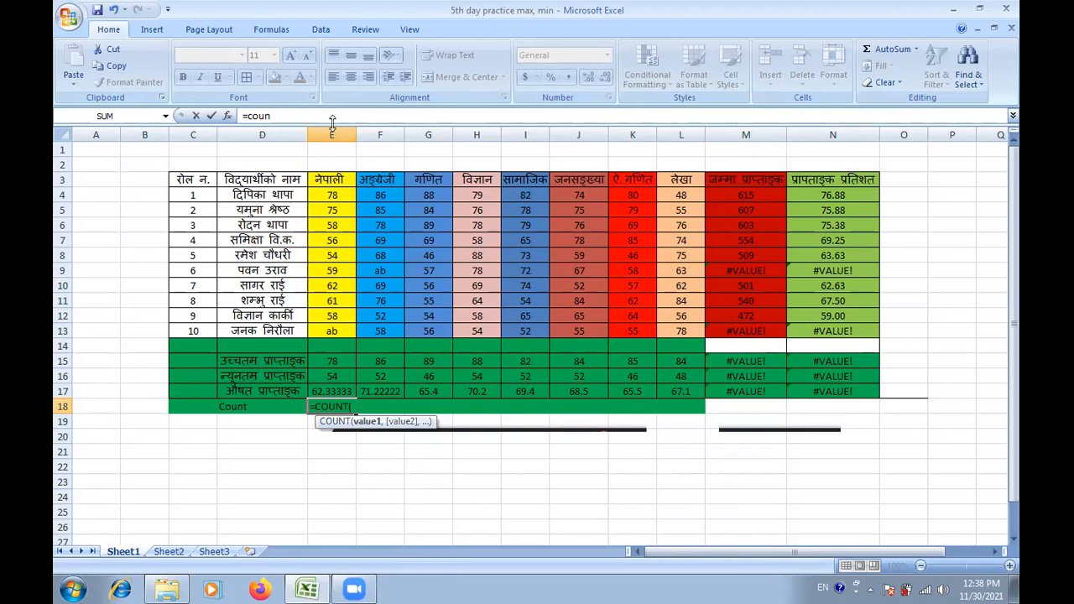
{"action": "left_click", "coordinate": [332, 196]}
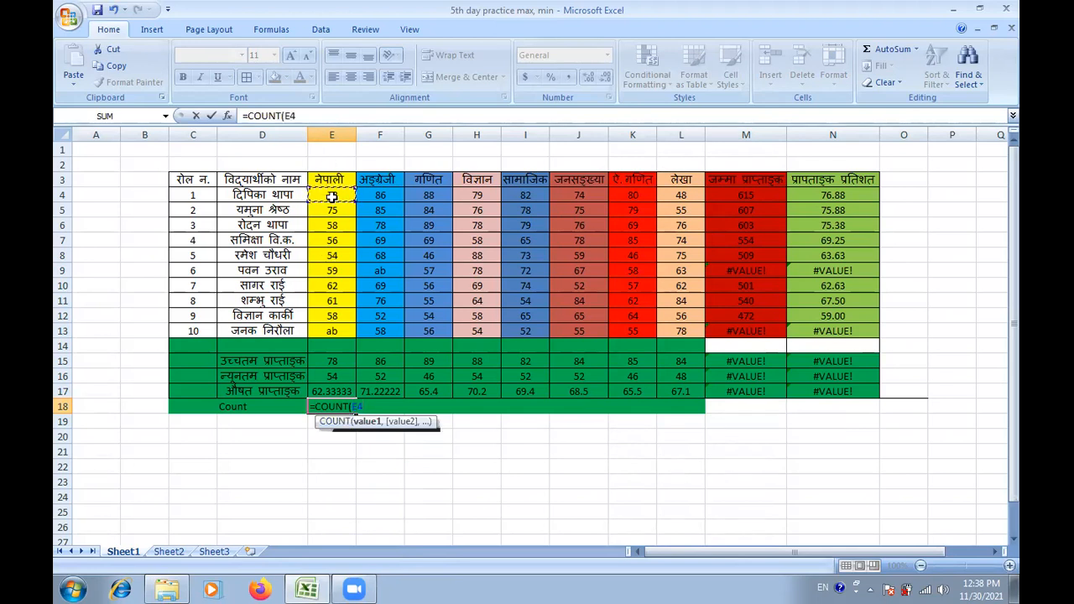
{"action": "left_click_drag", "start_coordinate": [332, 196], "coordinate": [680, 333]}
{"action": "key", "text": "Return"}
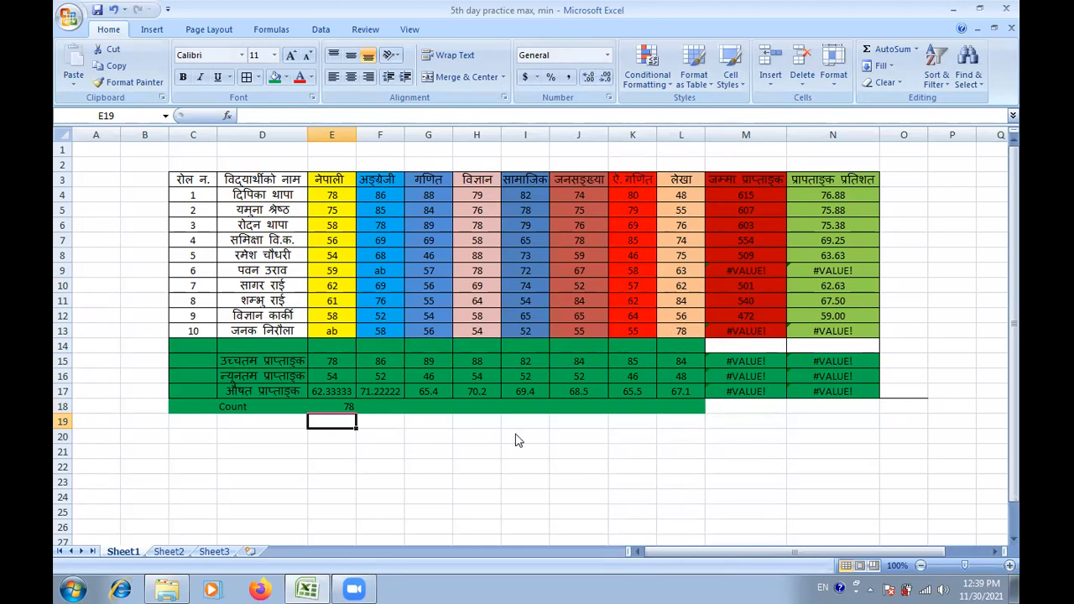
Try to count the non-empty mark cells with a COUNTA formula in E19.
{"action": "left_click", "coordinate": [260, 426]}
{"action": "left_click", "coordinate": [237, 419]}
{"action": "type", "text": "="}
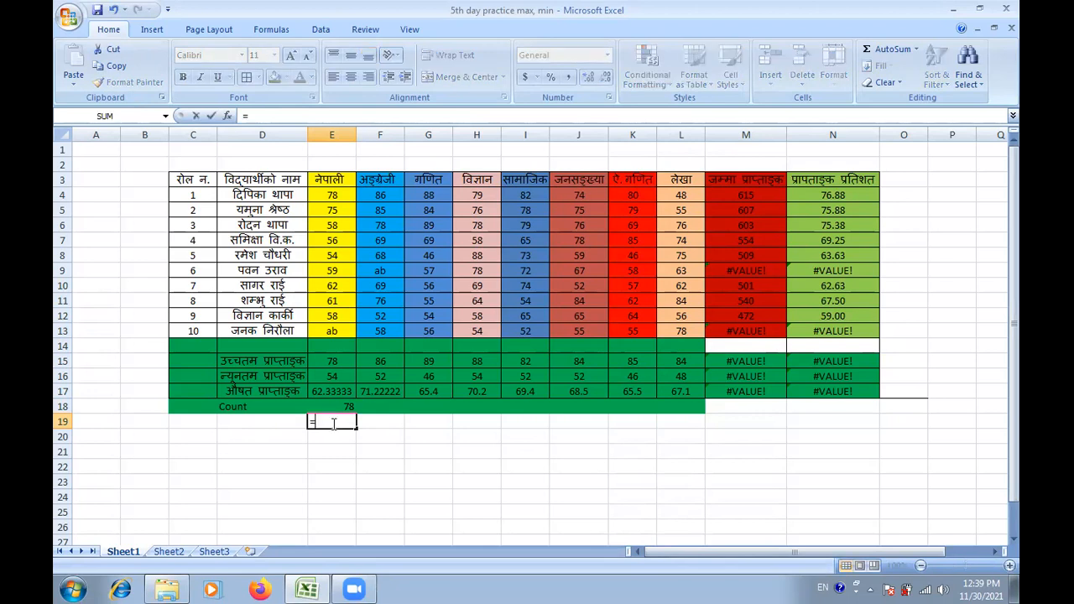
{"action": "type", "text": "count"}
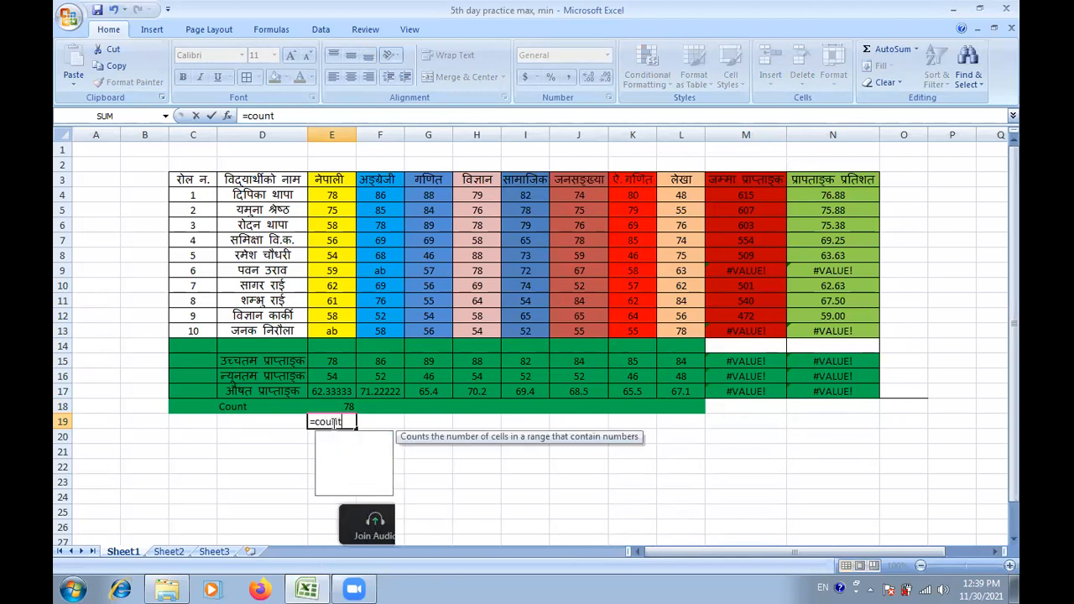
{"action": "type", "text": "a"}
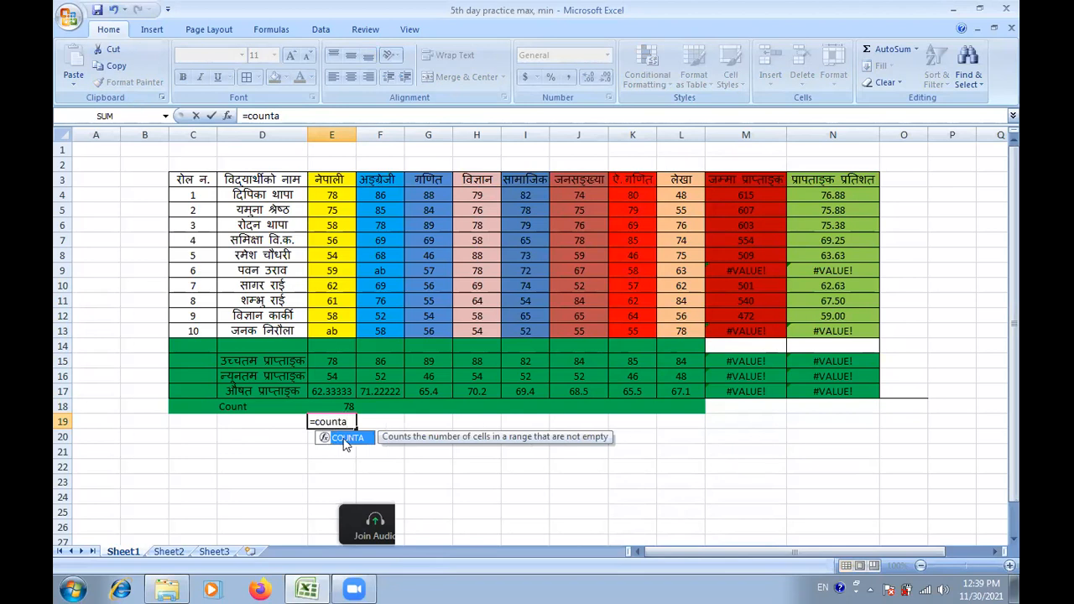
{"action": "double_click", "coordinate": [347, 445]}
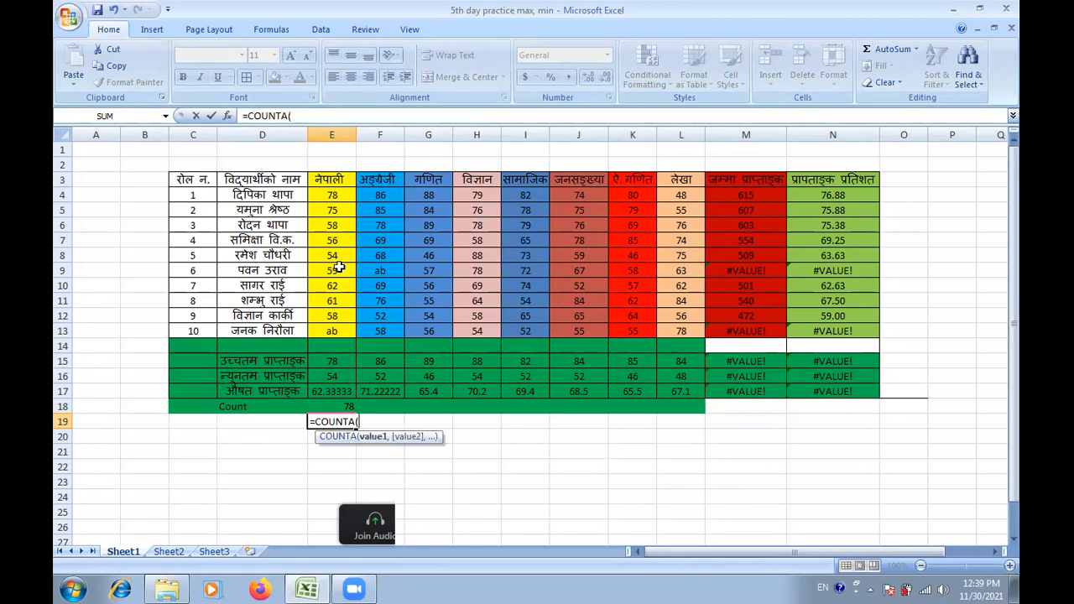
{"action": "left_click", "coordinate": [330, 195]}
{"action": "key", "text": "Return"}
{"action": "left_click", "coordinate": [336, 195]}
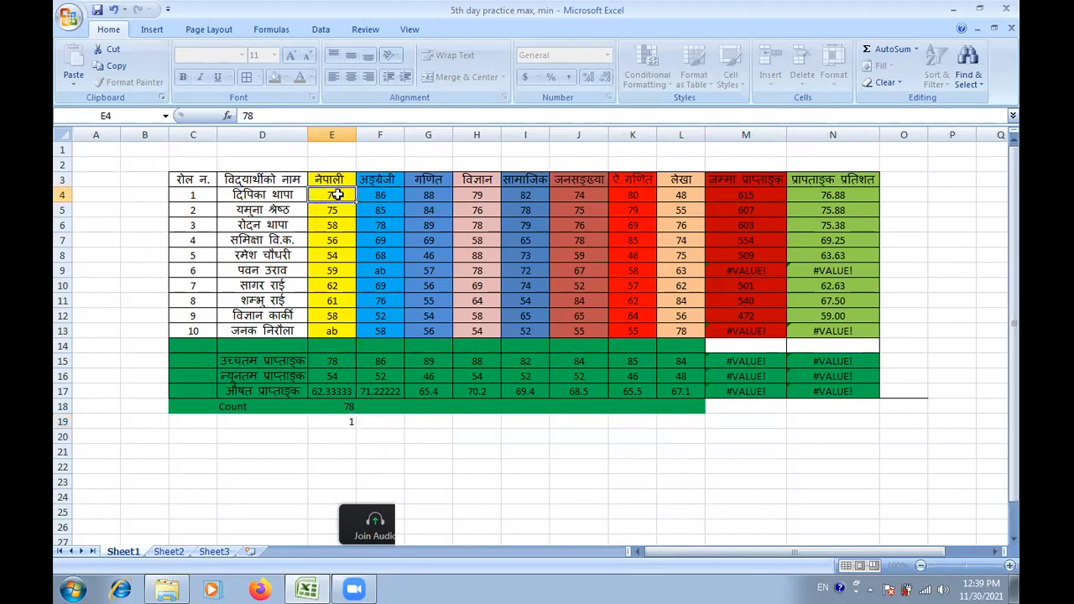
Replace the formula in E19 with a COUNTA of all non-empty mark cells in E4:L13.
{"action": "left_click", "coordinate": [356, 420]}
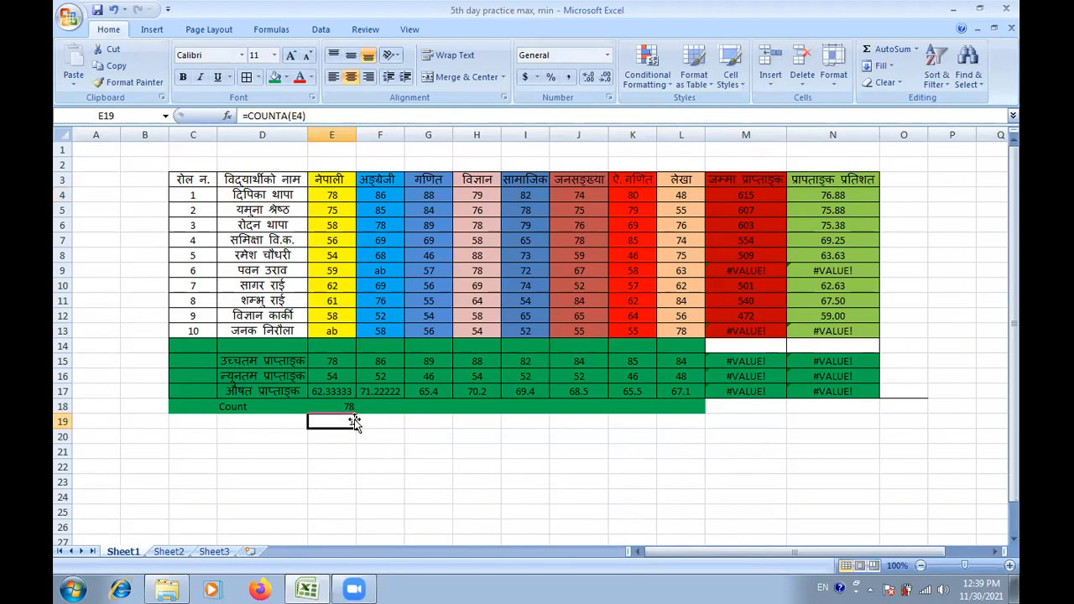
{"action": "key", "text": "BackSpace"}
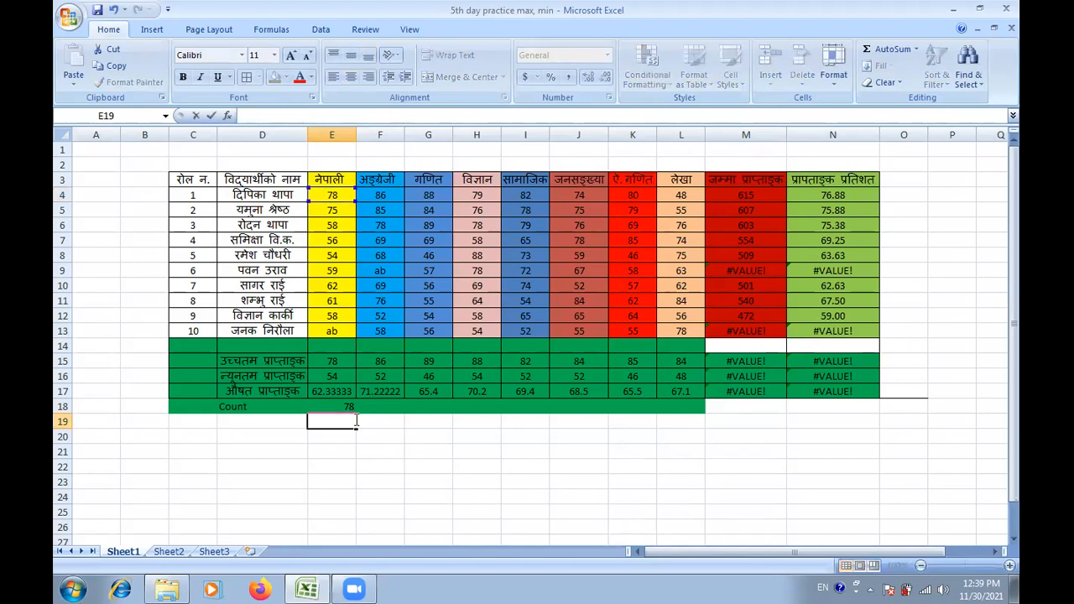
{"action": "type", "text": "=co"}
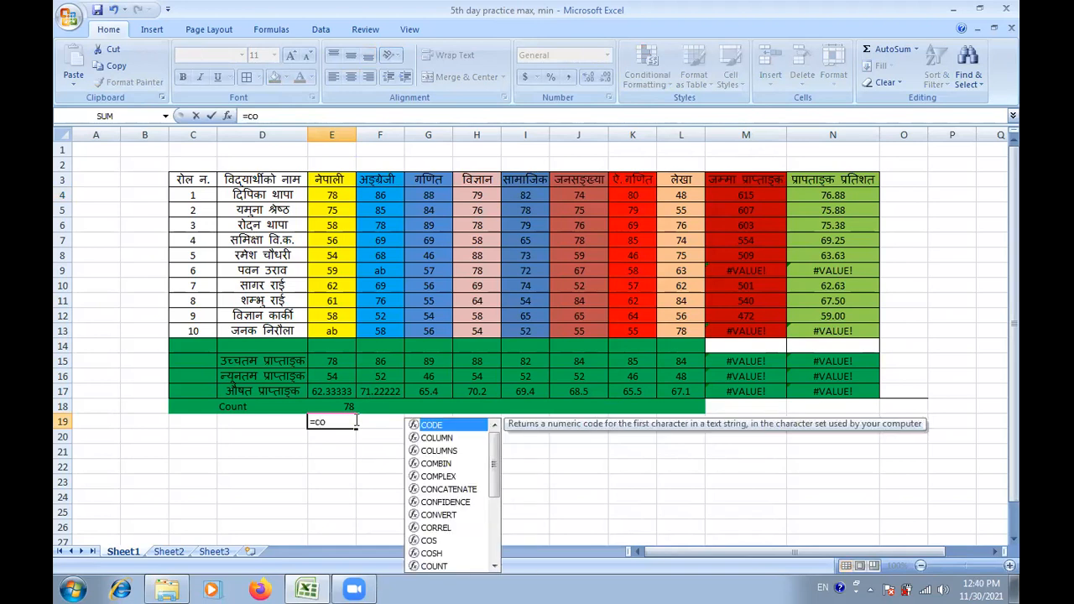
{"action": "type", "text": "unt"}
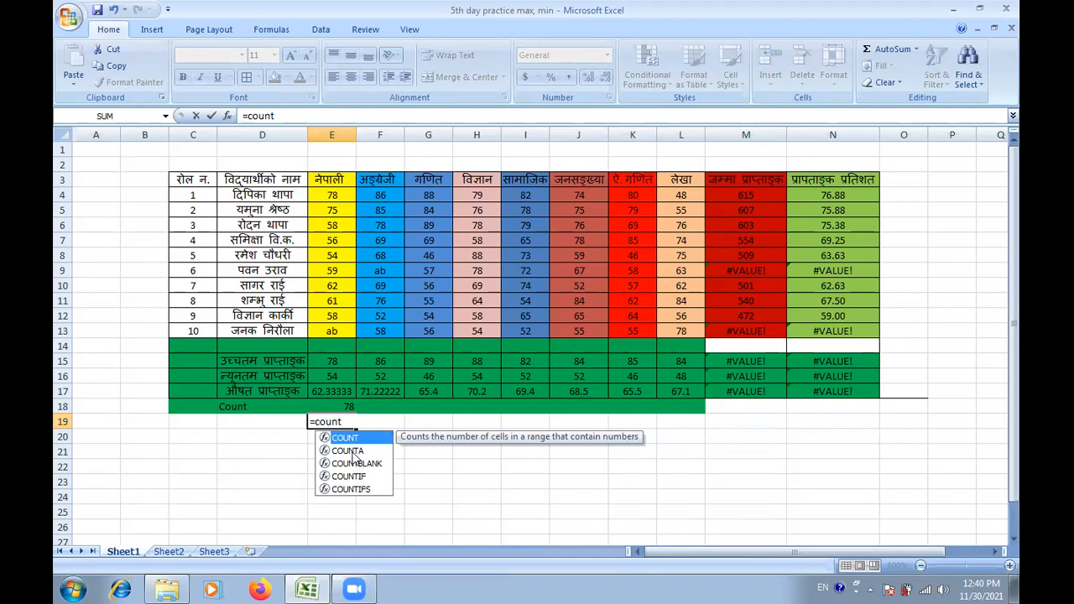
{"action": "double_click", "coordinate": [351, 453]}
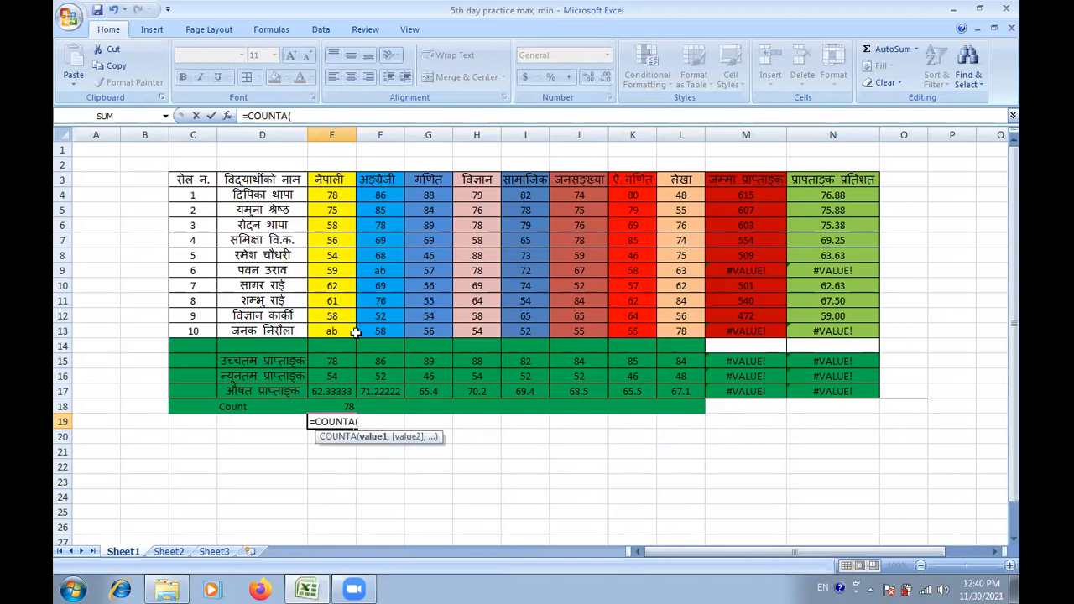
{"action": "left_click", "coordinate": [337, 196]}
{"action": "left_click", "coordinate": [686, 329], "text": "shift"}
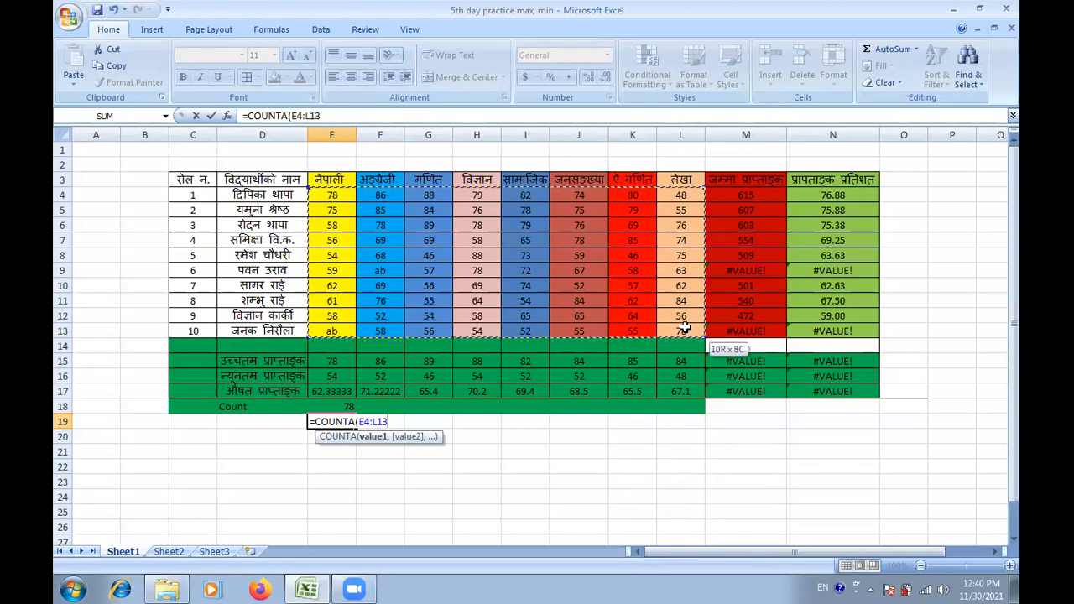
{"action": "key", "text": "Return"}
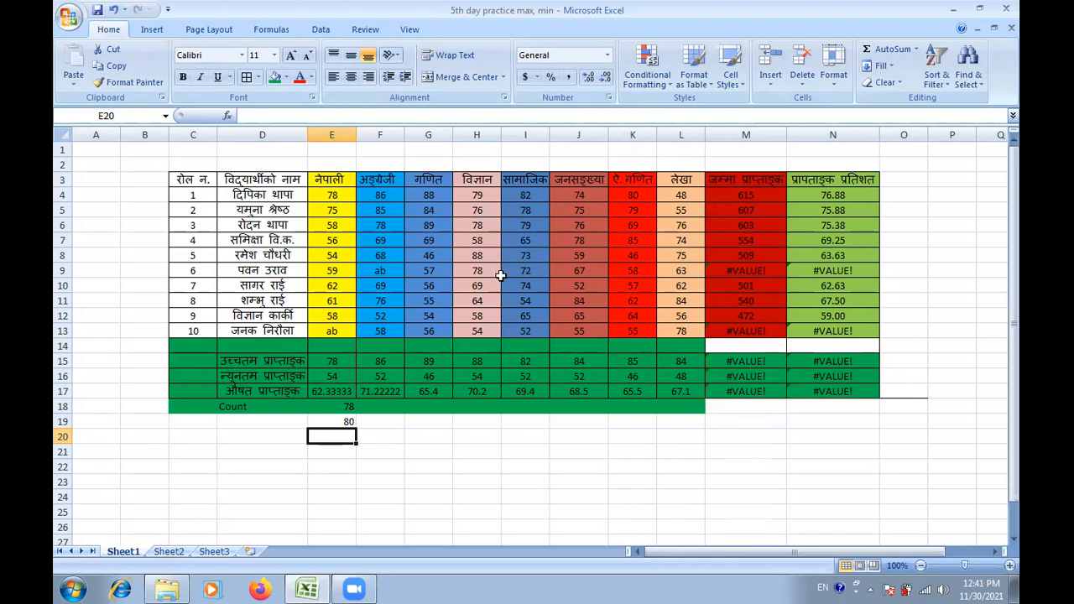
Replace the absent entries with marks, entering 74 in E13 and 45 in F9.
{"action": "left_click", "coordinate": [338, 332]}
{"action": "double_click", "coordinate": [340, 331]}
{"action": "key", "text": "BackSpace"}
{"action": "type", "text": "74"}
{"action": "key", "text": "ctrl+Return"}
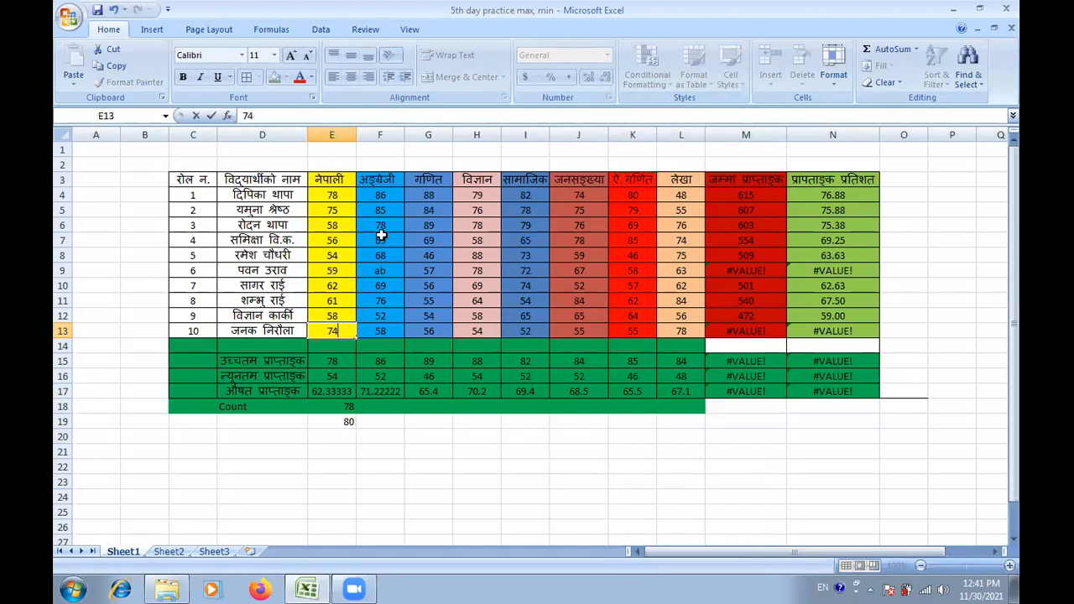
{"action": "left_click", "coordinate": [390, 271]}
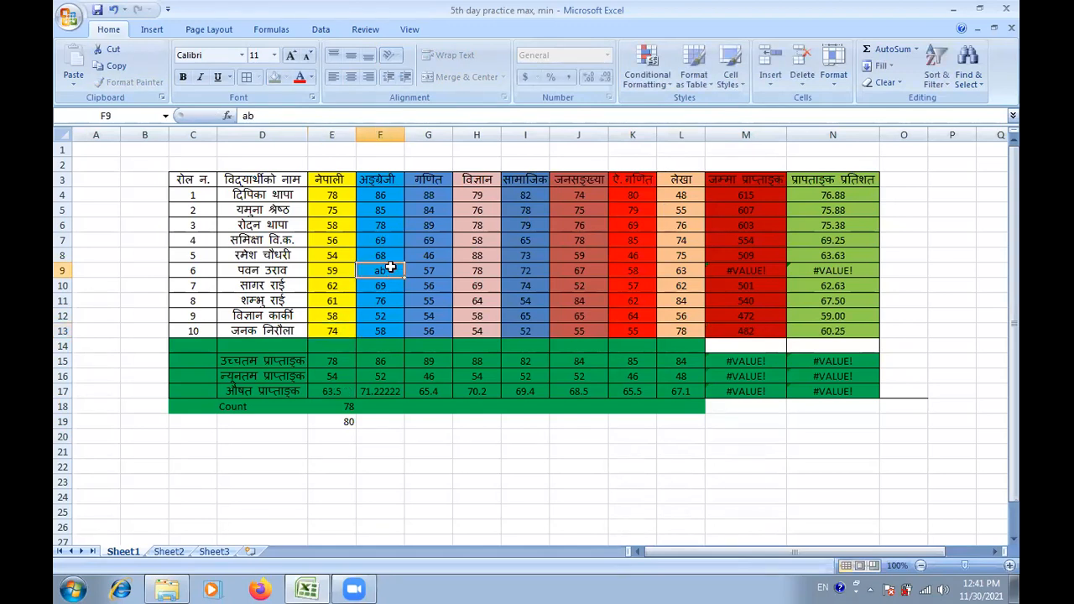
{"action": "type", "text": "45"}
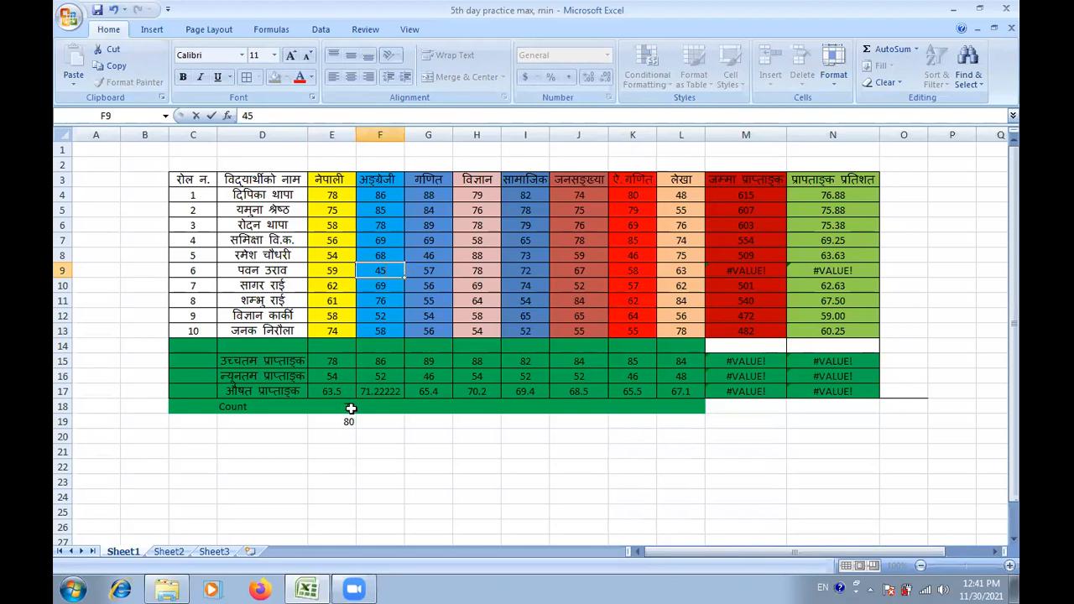
{"action": "left_click", "coordinate": [426, 433]}
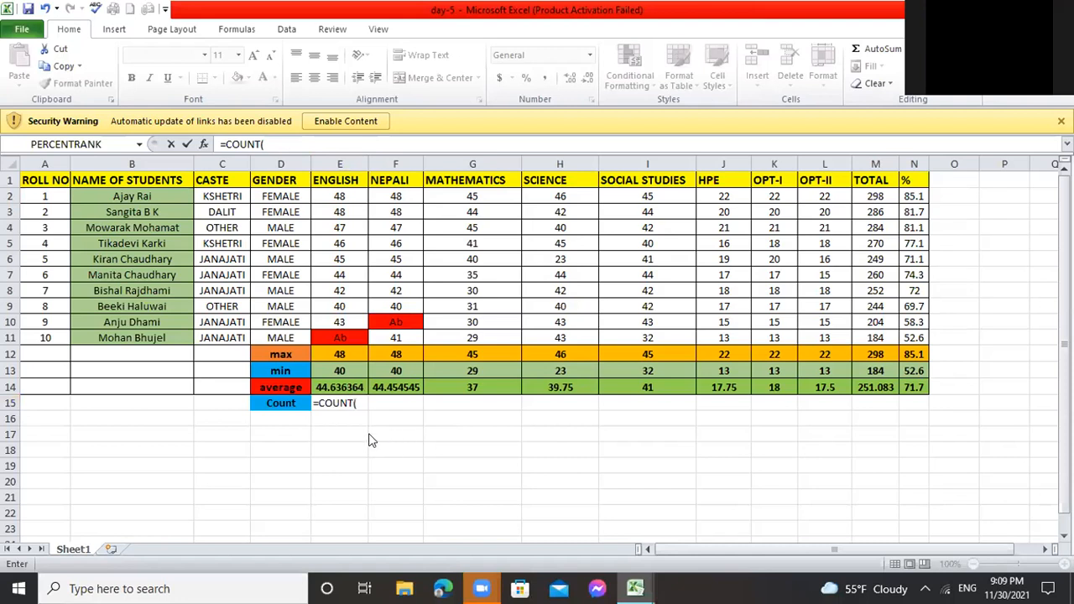
Complete the COUNT formula in E15 to count the numeric marks in E2:L11.
{"action": "left_click", "coordinate": [366, 404]}
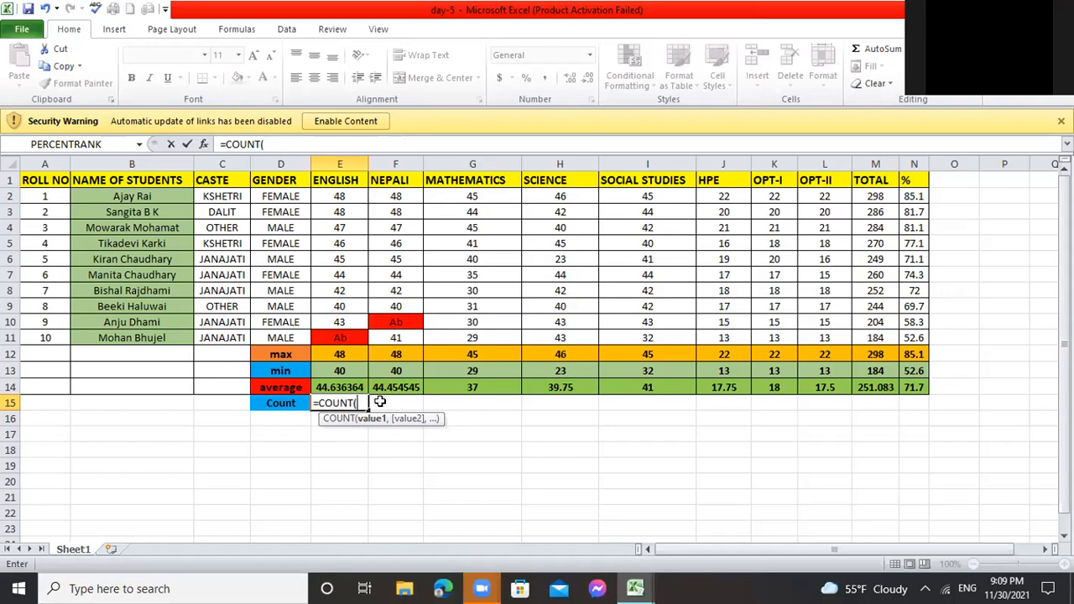
{"action": "left_click", "coordinate": [347, 194]}
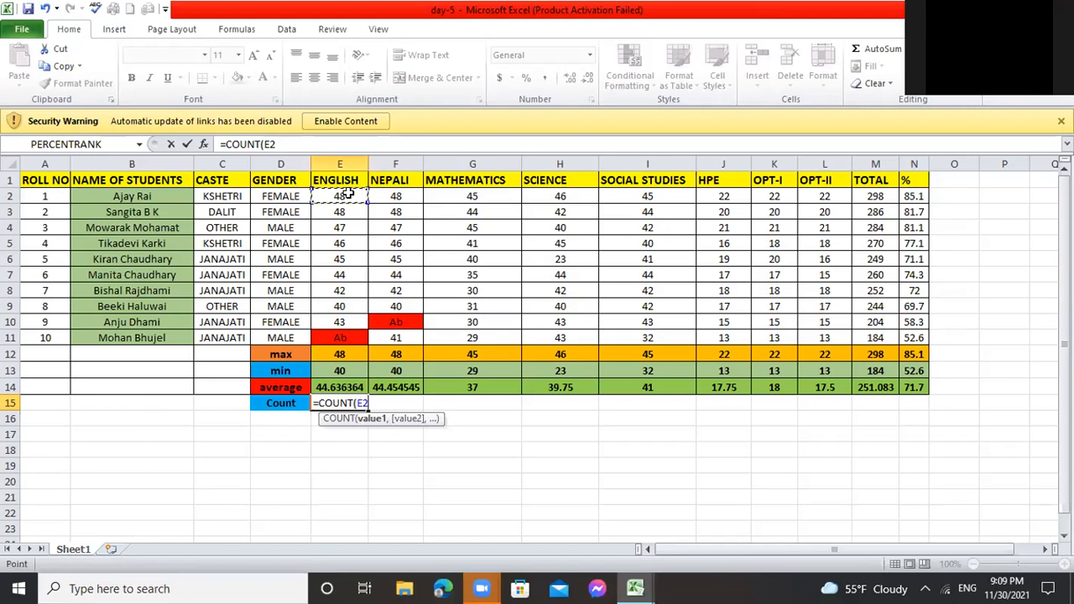
{"action": "left_click_drag", "start_coordinate": [347, 194], "coordinate": [352, 372]}
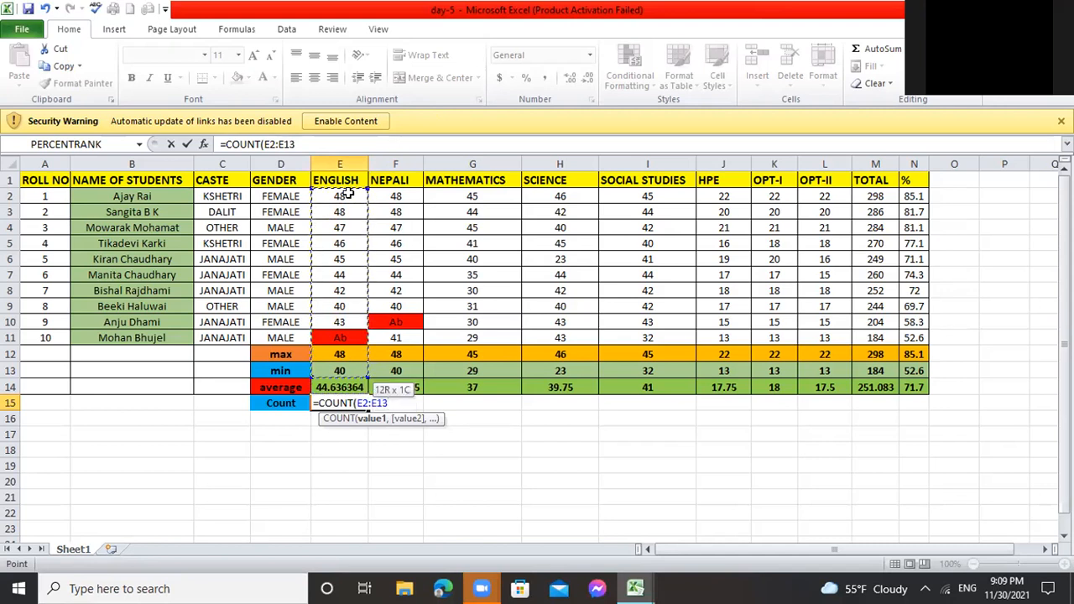
{"action": "left_click", "coordinate": [344, 195]}
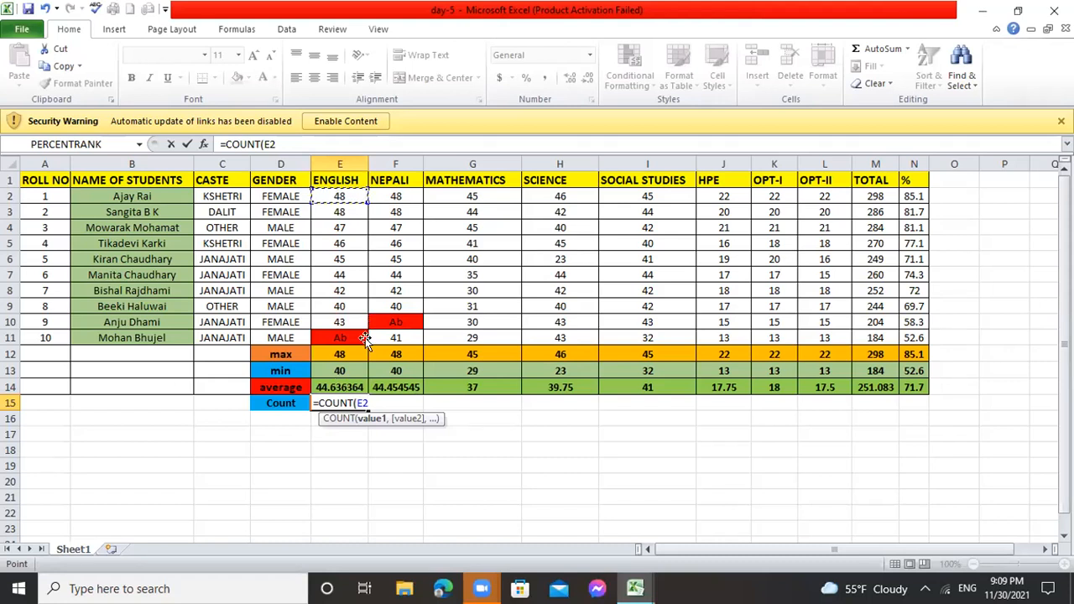
{"action": "left_click_drag", "start_coordinate": [365, 337], "coordinate": [364, 337]}
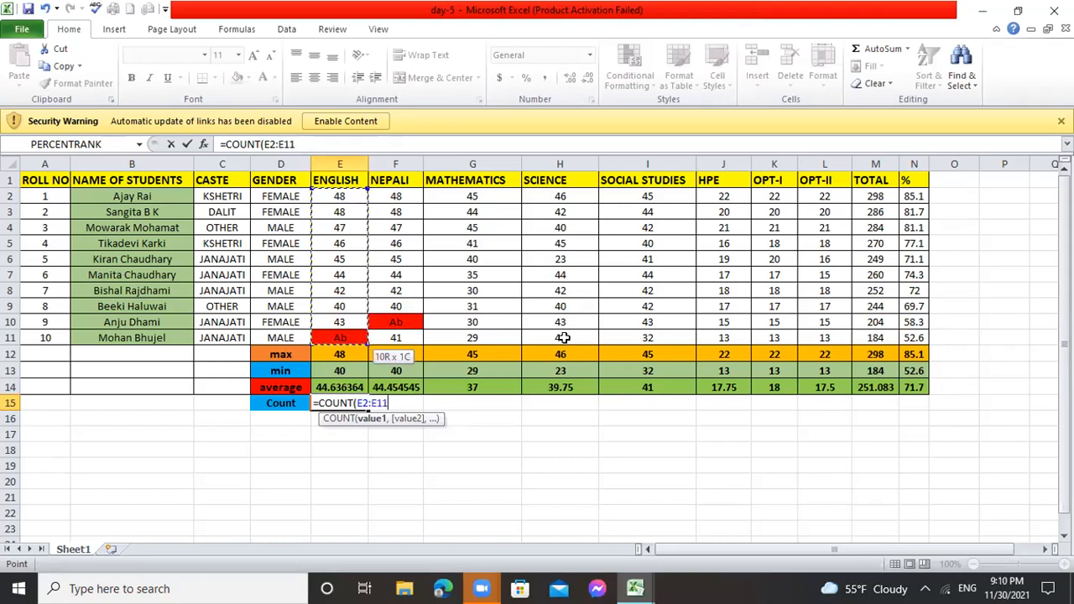
{"action": "left_click", "coordinate": [827, 371], "text": "shift"}
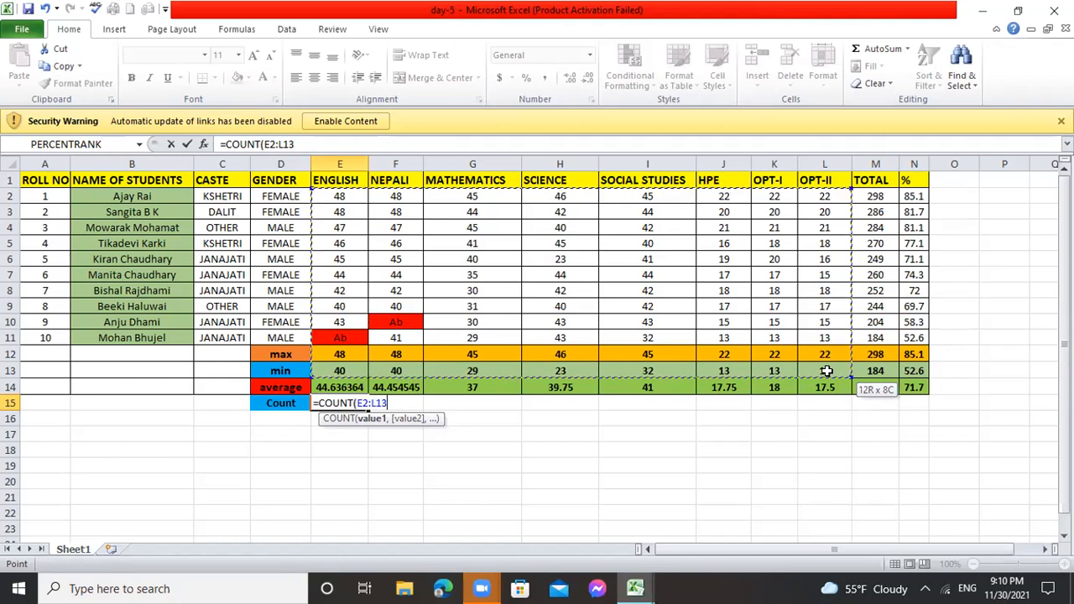
{"action": "left_click", "coordinate": [254, 450]}
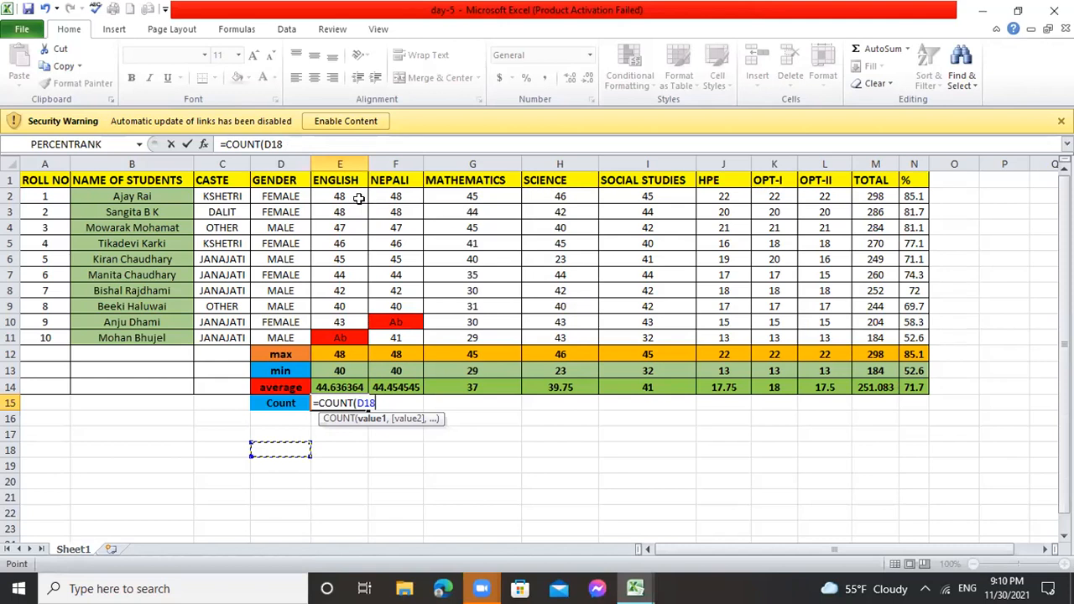
{"action": "left_click_drag", "start_coordinate": [348, 196], "coordinate": [825, 338]}
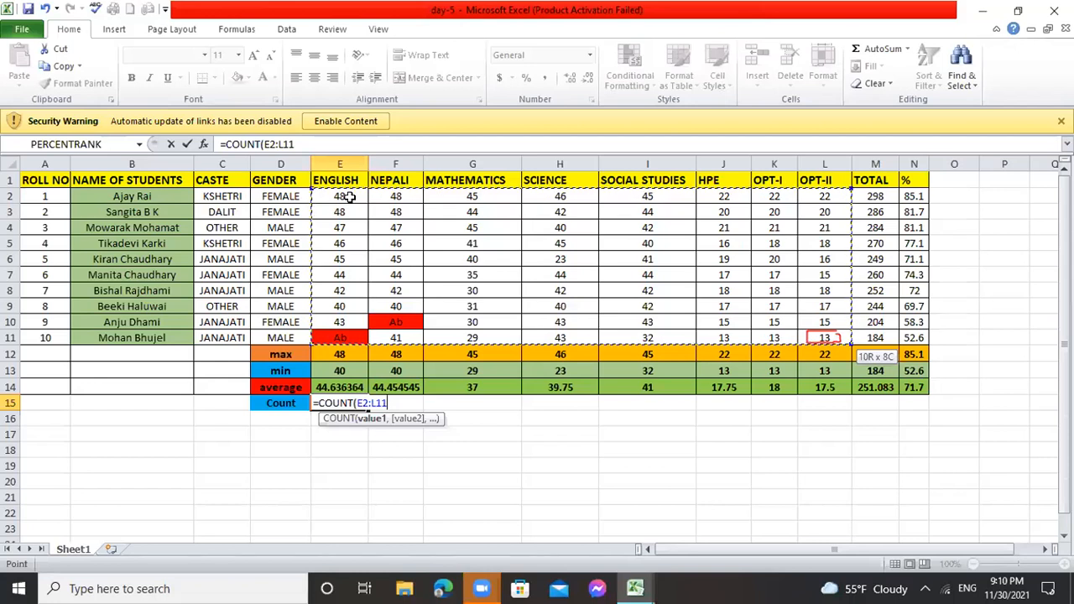
{"action": "key", "text": "Return"}
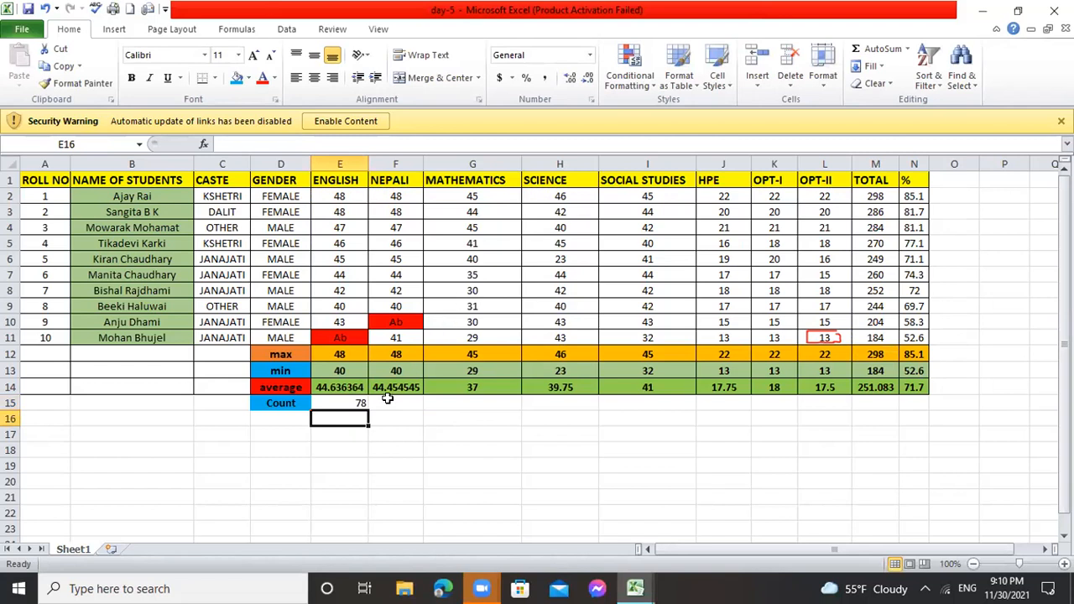
{"action": "left_click", "coordinate": [283, 417]}
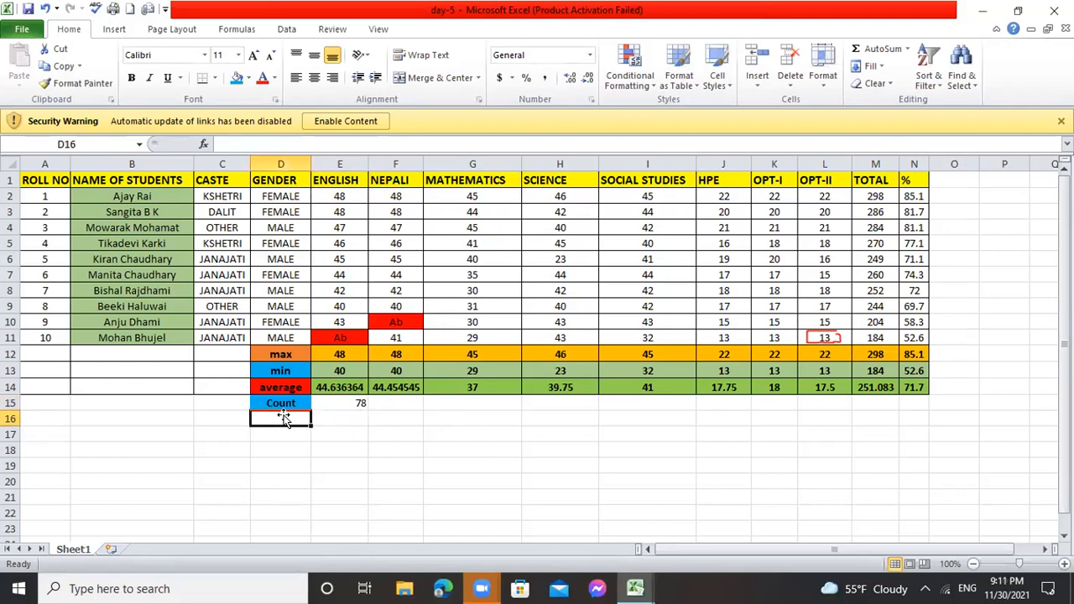
{"action": "left_click", "coordinate": [346, 416]}
{"action": "type", "text": "="}
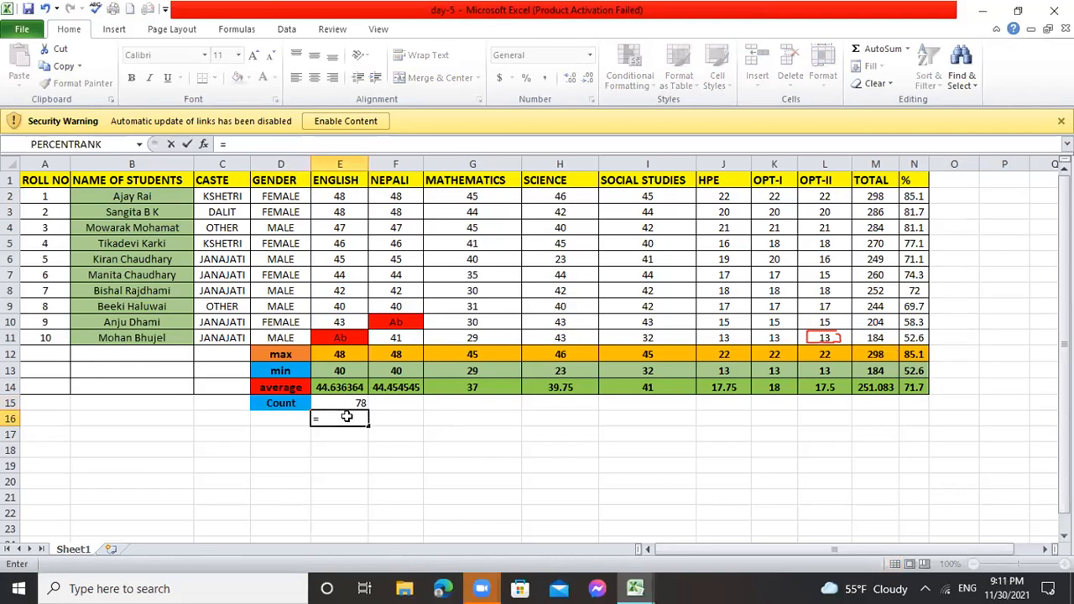
{"action": "type", "text": "coun"}
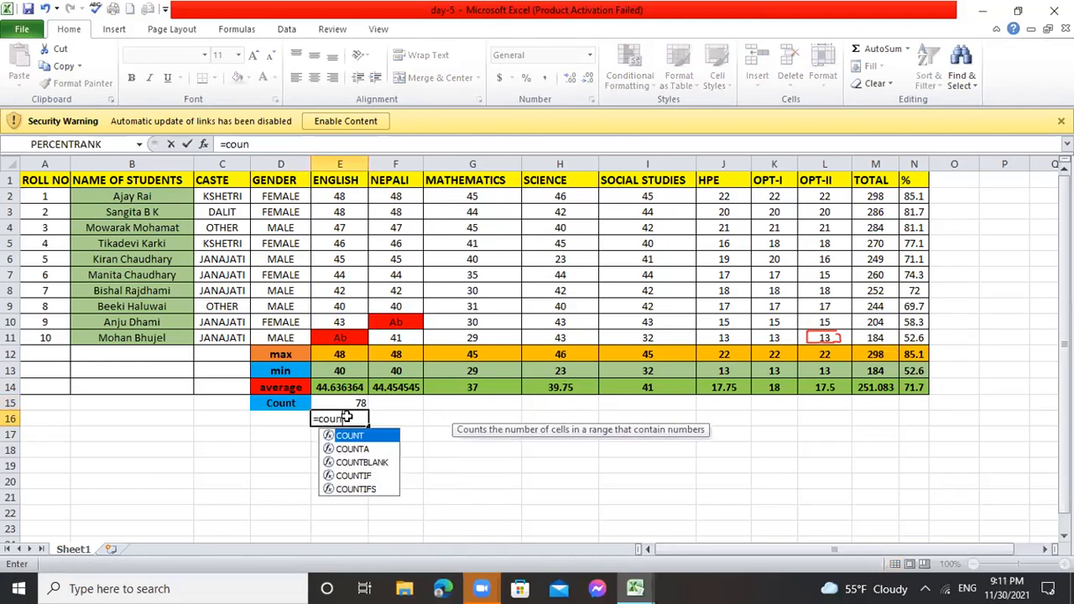
{"action": "type", "text": "t"}
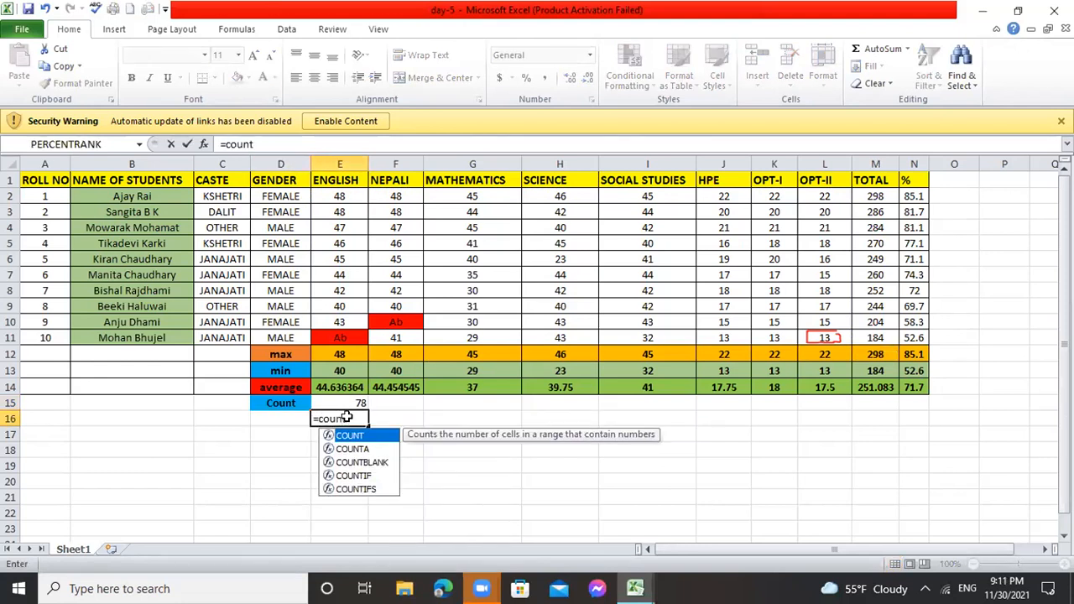
Label D16 as counta and count the non-empty mark cells in E2:L11 with a COUNTA formula in E16.
{"action": "left_click", "coordinate": [281, 416]}
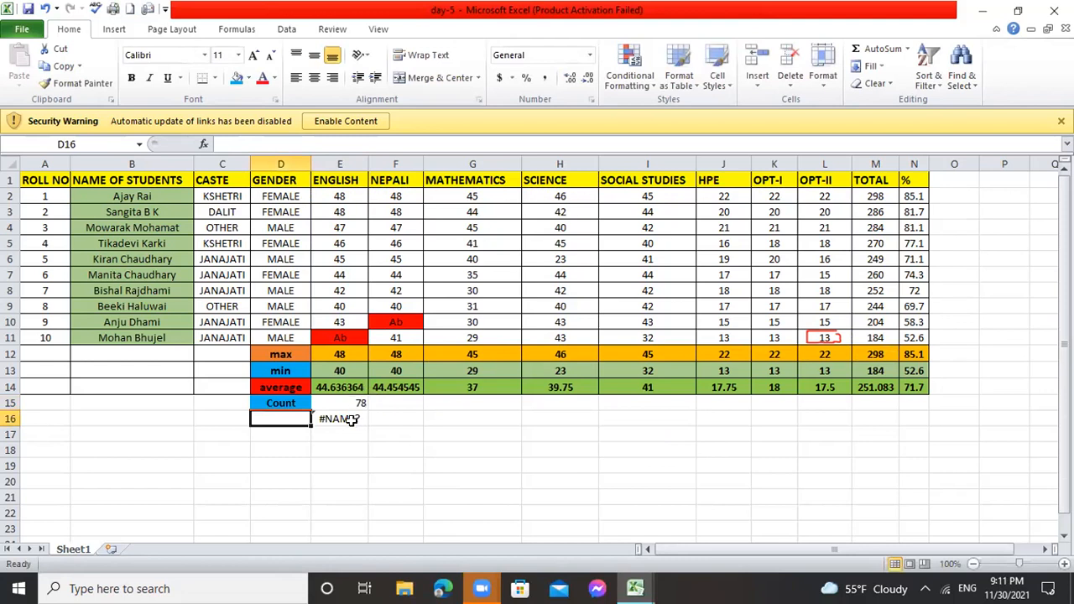
{"action": "left_click", "coordinate": [351, 420]}
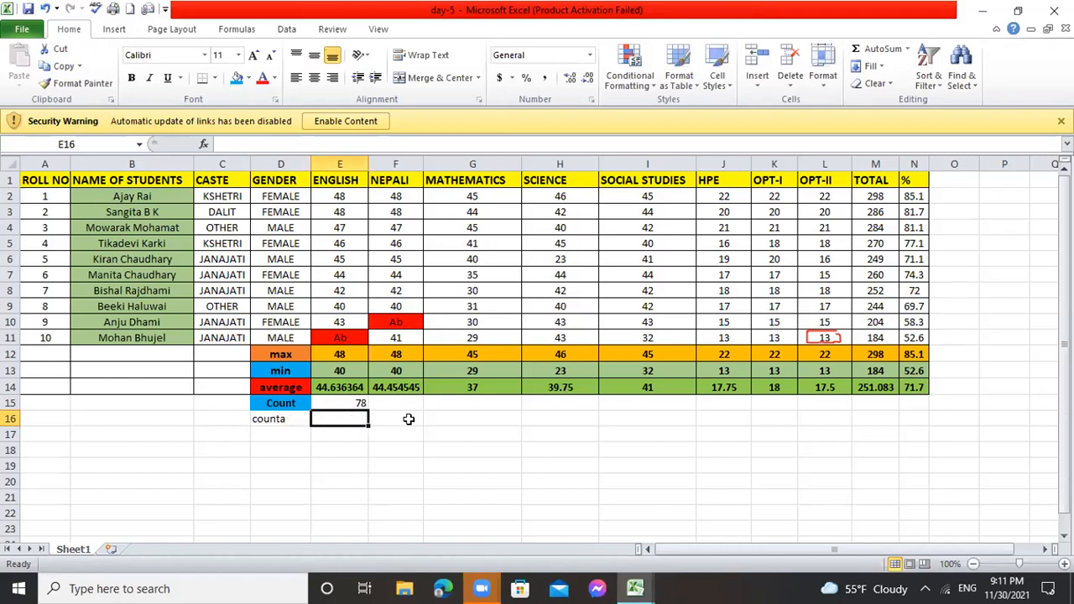
{"action": "type", "text": "="}
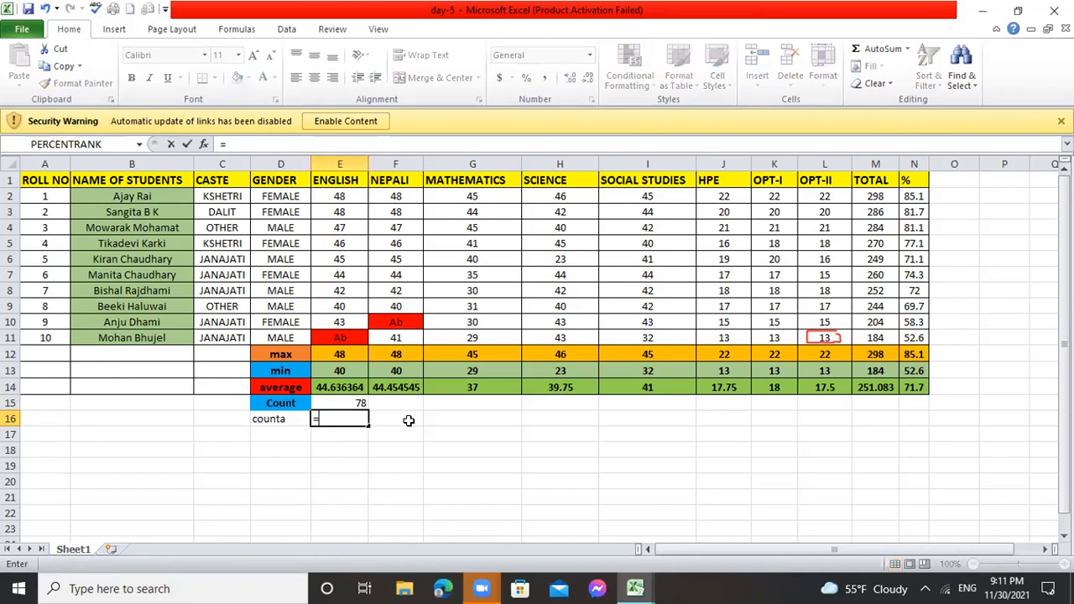
{"action": "type", "text": "cou"}
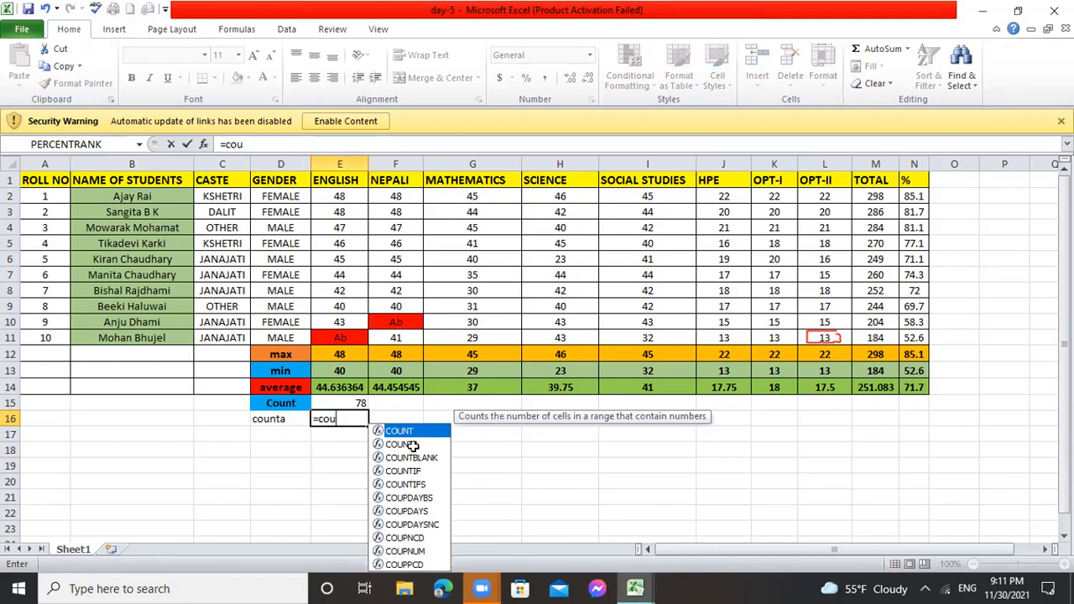
{"action": "double_click", "coordinate": [411, 444]}
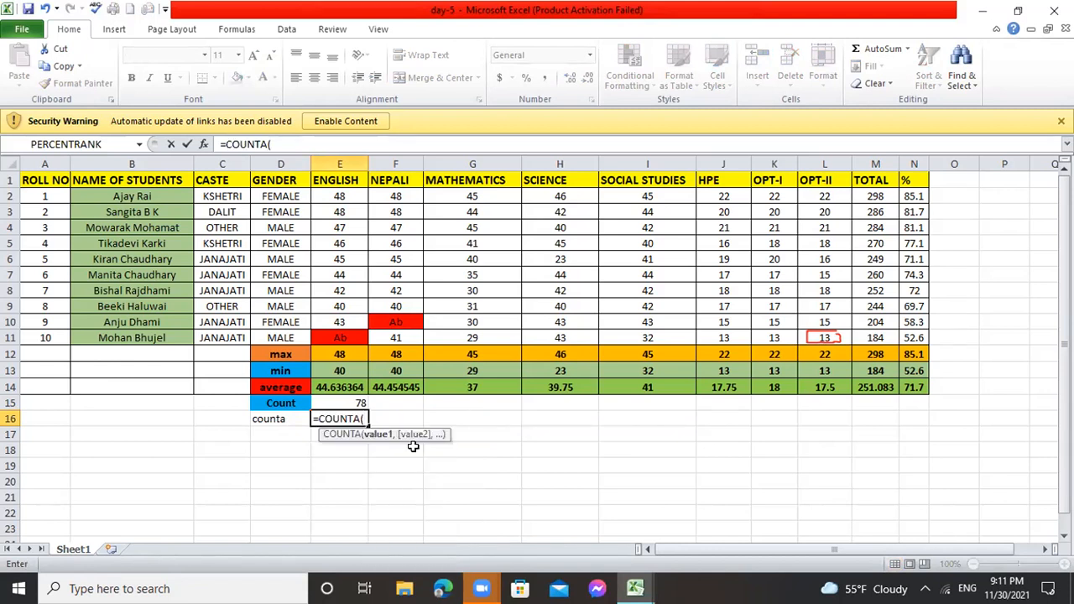
{"action": "left_click", "coordinate": [324, 194]}
{"action": "left_click", "coordinate": [828, 338], "text": "shift"}
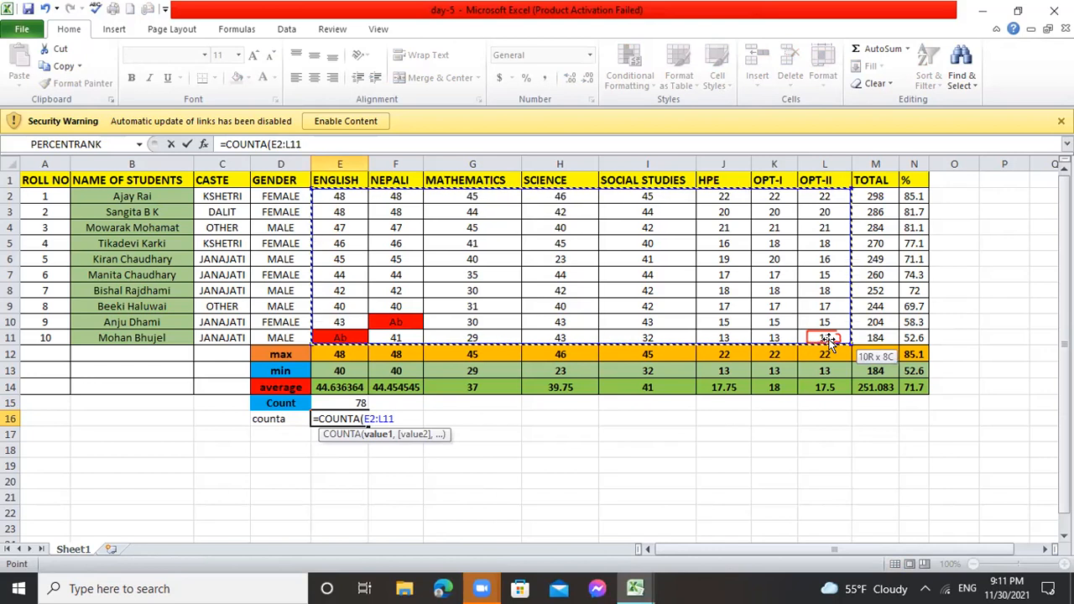
{"action": "key", "text": "Return"}
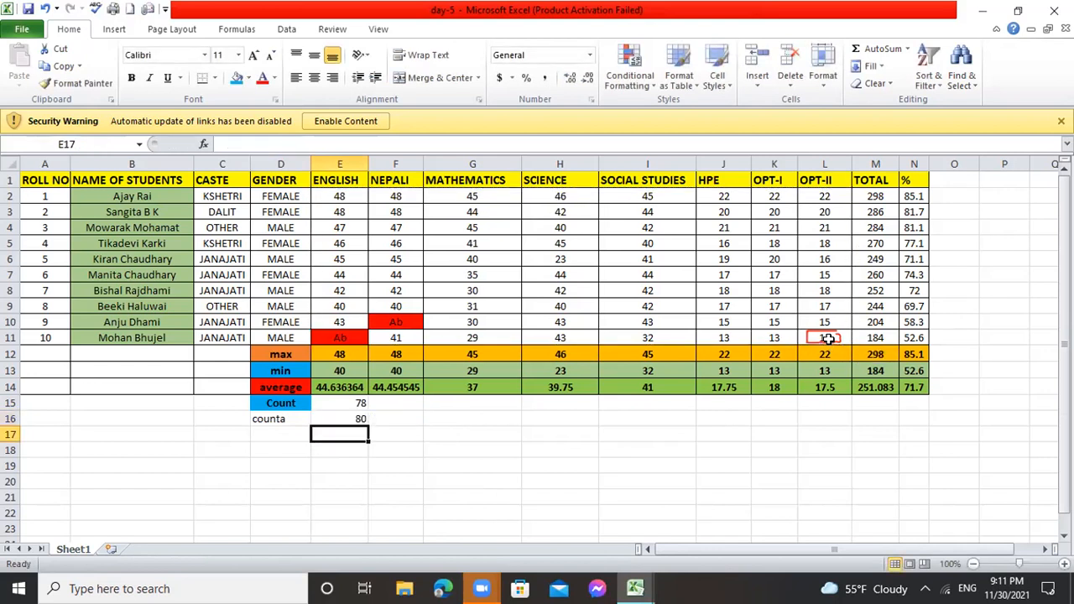
{"action": "left_click", "coordinate": [298, 418]}
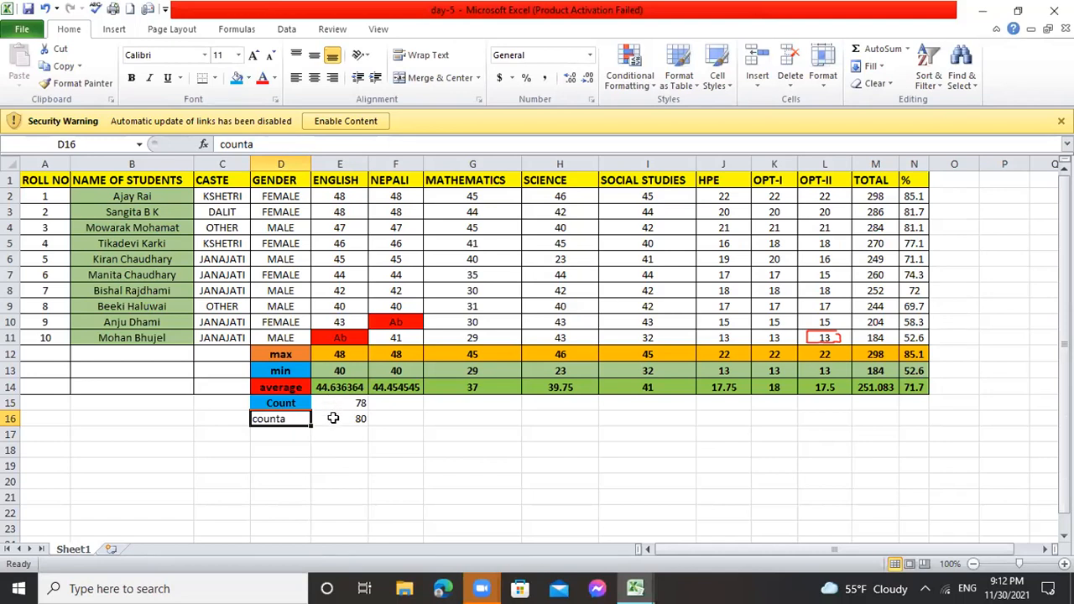
{"action": "left_click", "coordinate": [333, 418]}
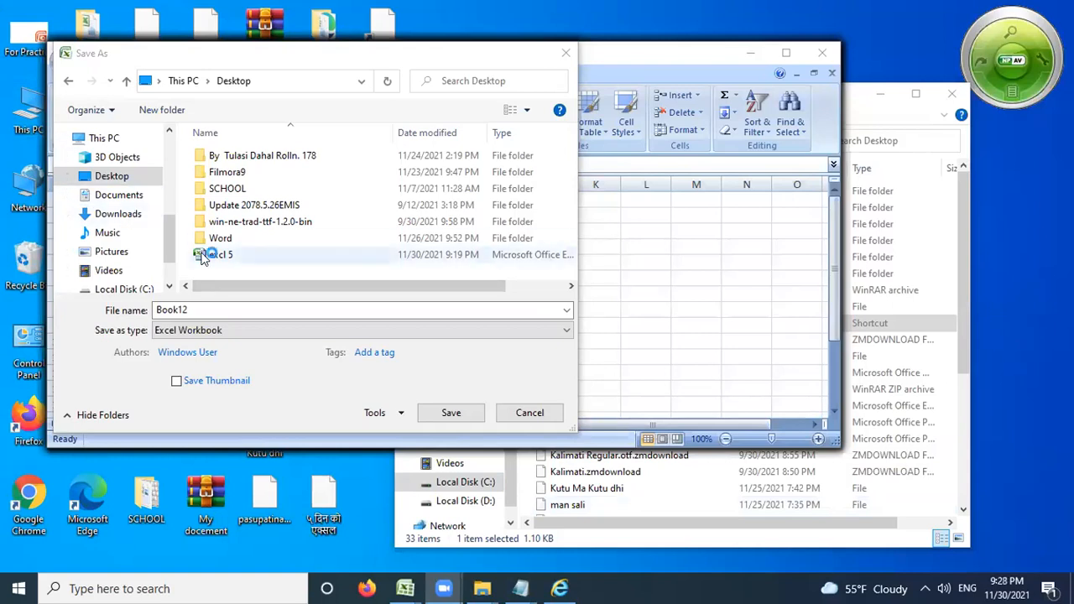
Open the excl 5 workbook from the Desktop file list in the Save As dialog and agree to reopen it, discarding changes.
{"action": "left_click", "coordinate": [202, 258]}
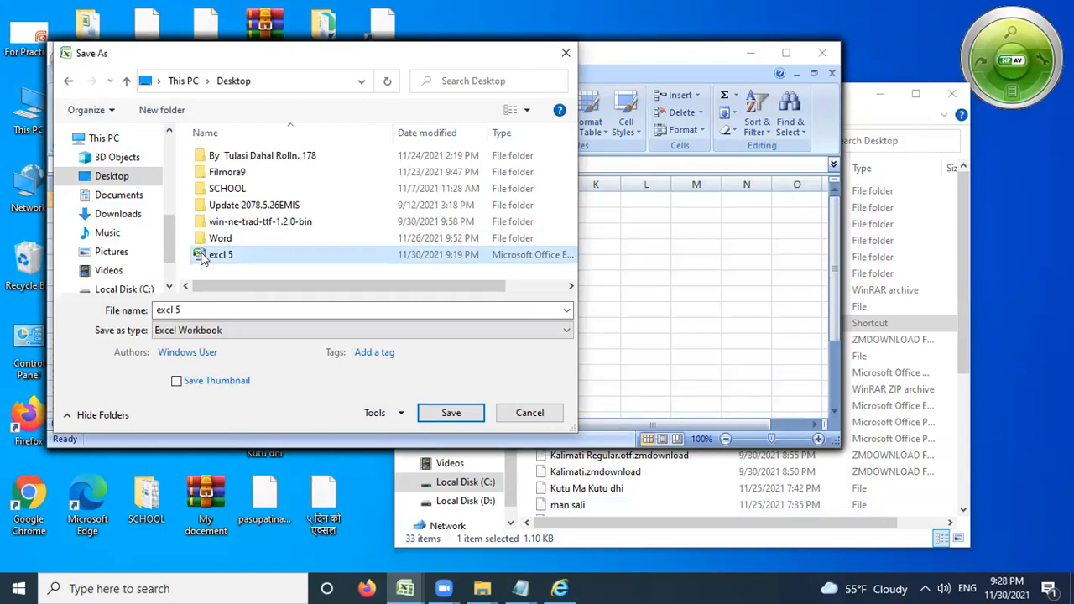
{"action": "right_click", "coordinate": [201, 258]}
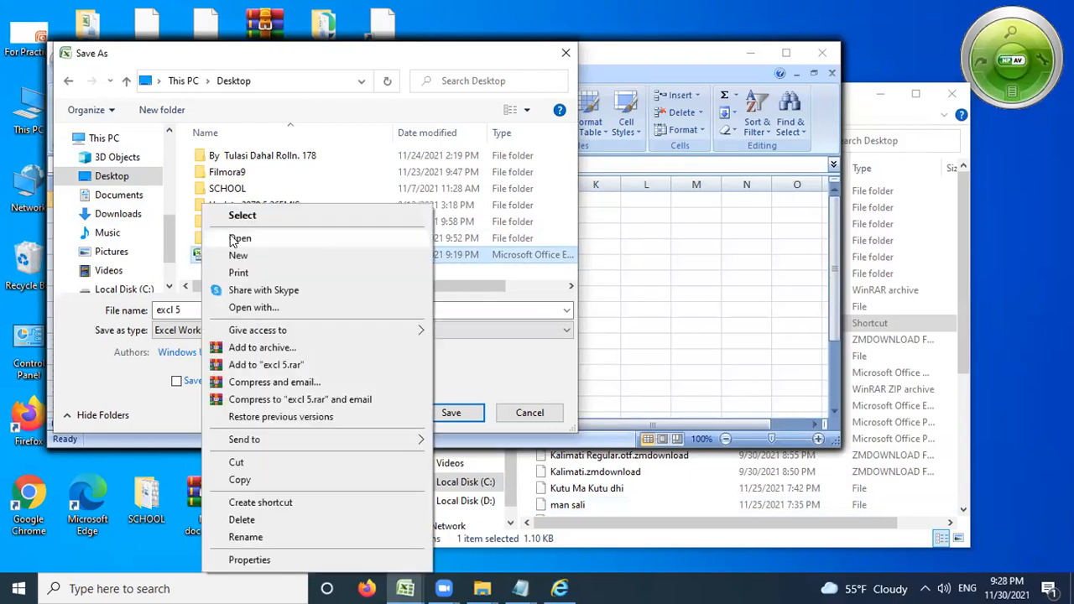
{"action": "left_click", "coordinate": [239, 239]}
{"action": "left_click", "coordinate": [508, 332]}
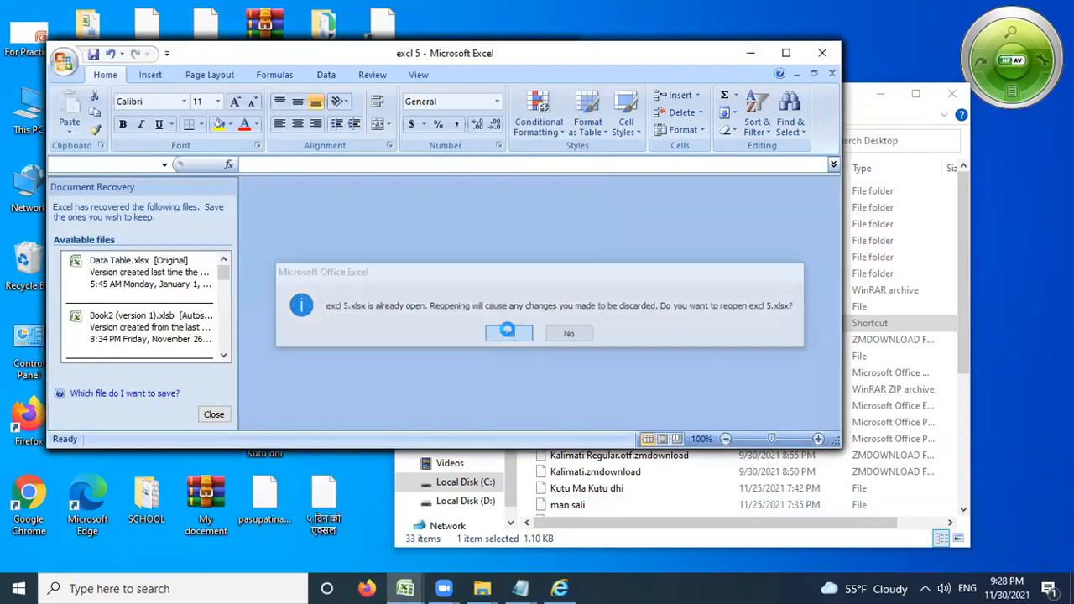